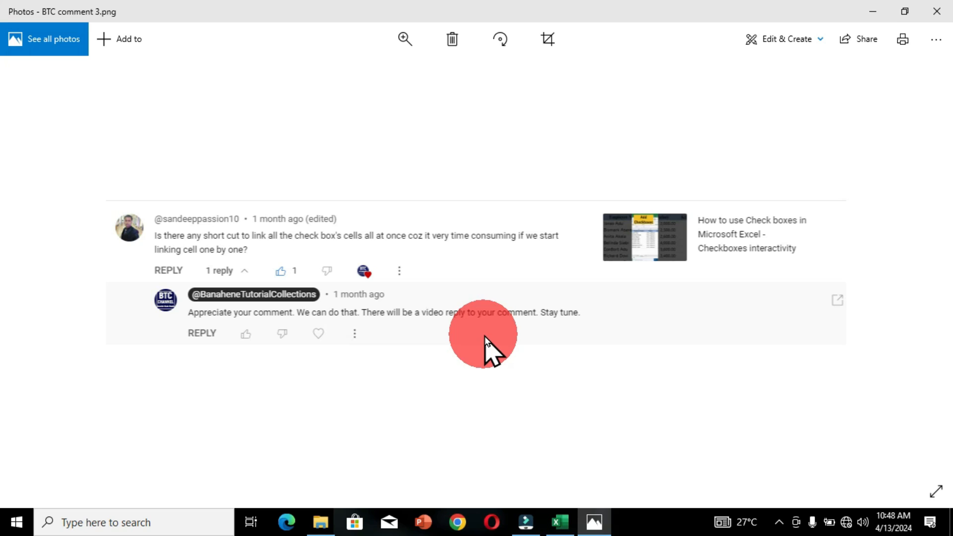
Switch to YouTube and look through the featured and popular videos on the Banahene Tutorial Collections channel's home page.
key(alt+Tab)
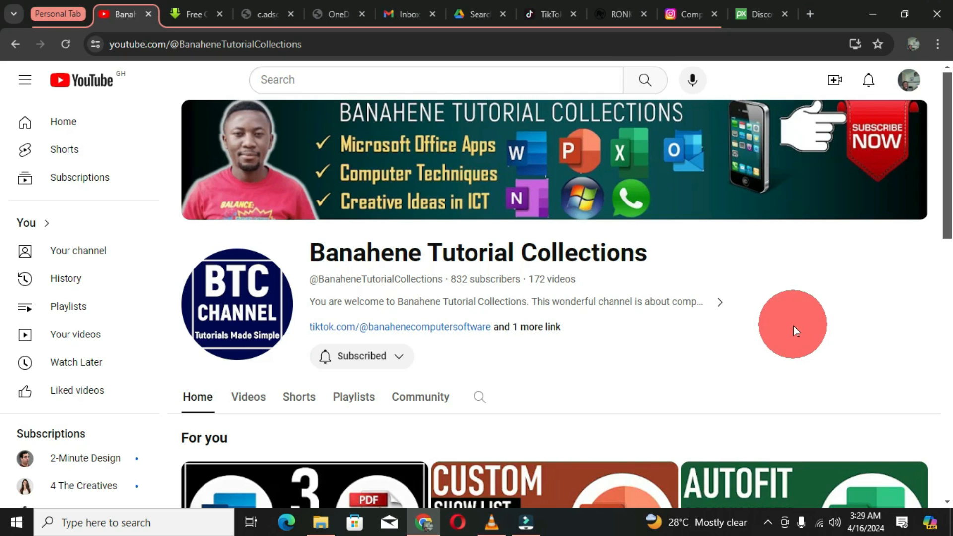
scroll(746, 329, down, 4)
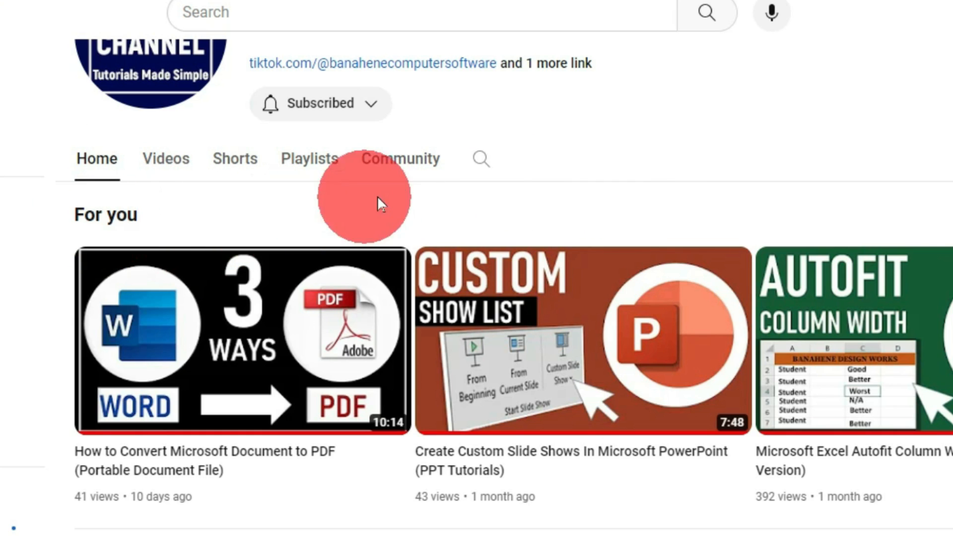
scroll(401, 259, down, 5)
scroll(400, 259, down, 3)
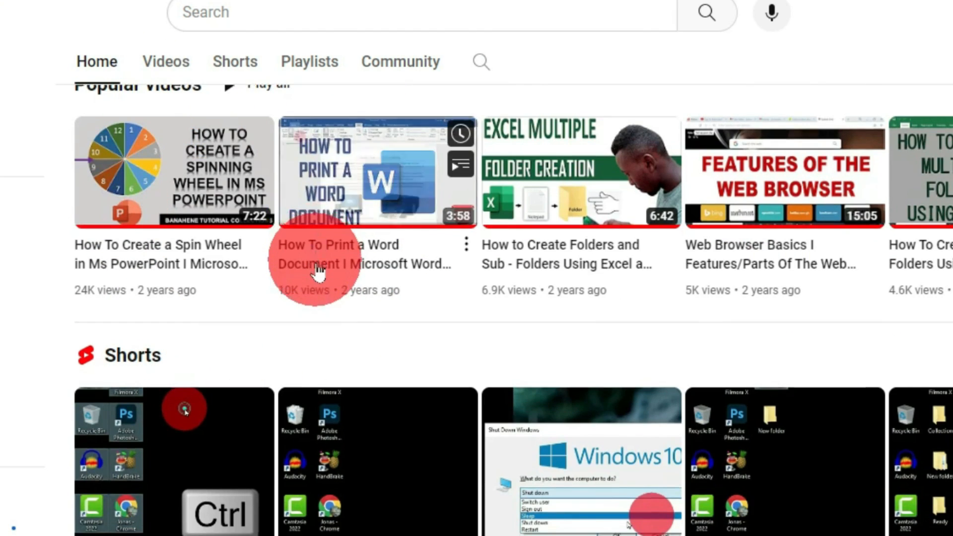
scroll(316, 278, down, 4)
scroll(249, 342, up, 10)
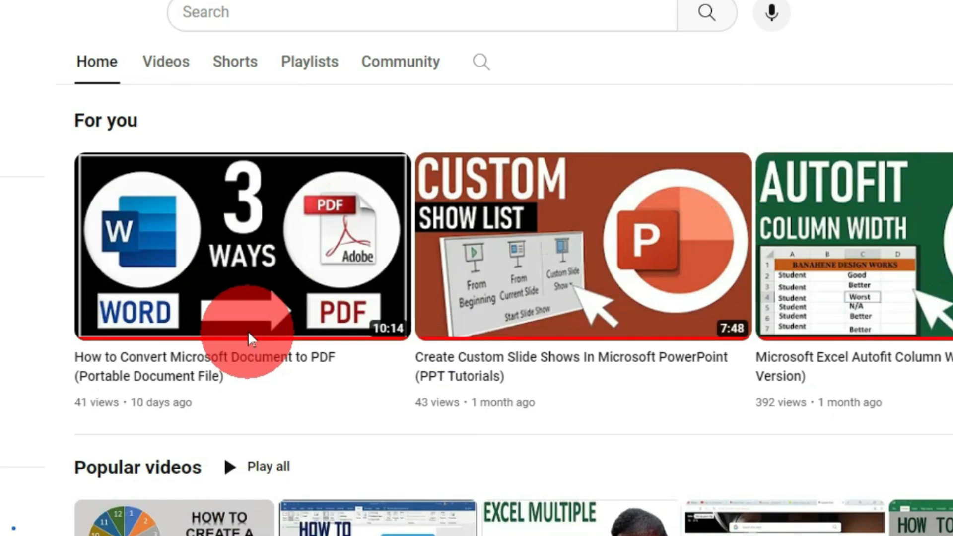
scroll(248, 330, up, 6)
scroll(412, 376, down, 3)
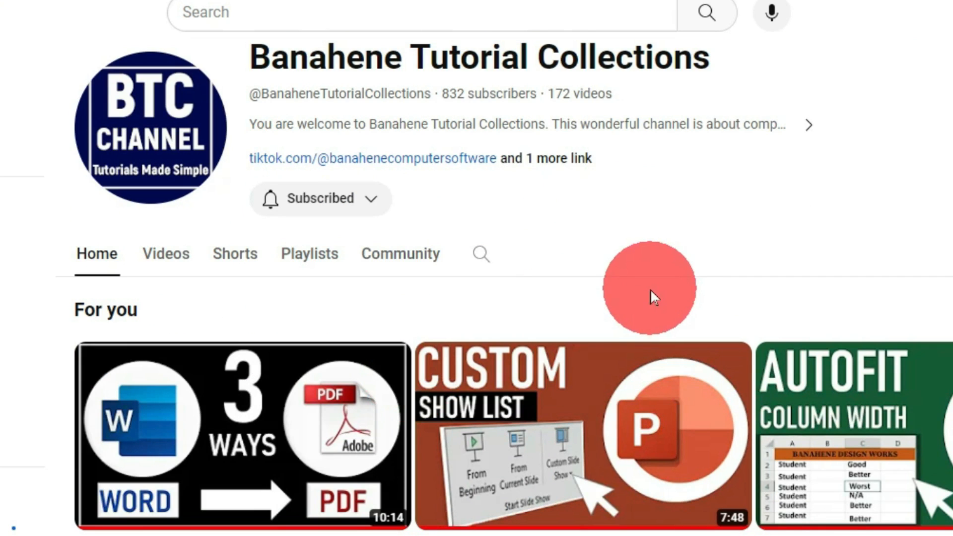
Browse the channel's latest uploaded videos.
click(165, 267)
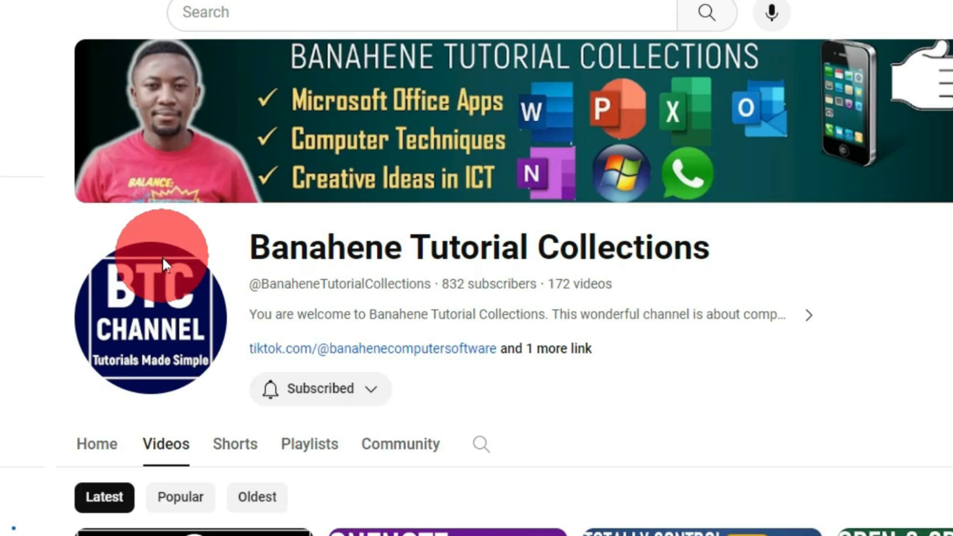
scroll(164, 266, down, 5)
scroll(165, 266, down, 5)
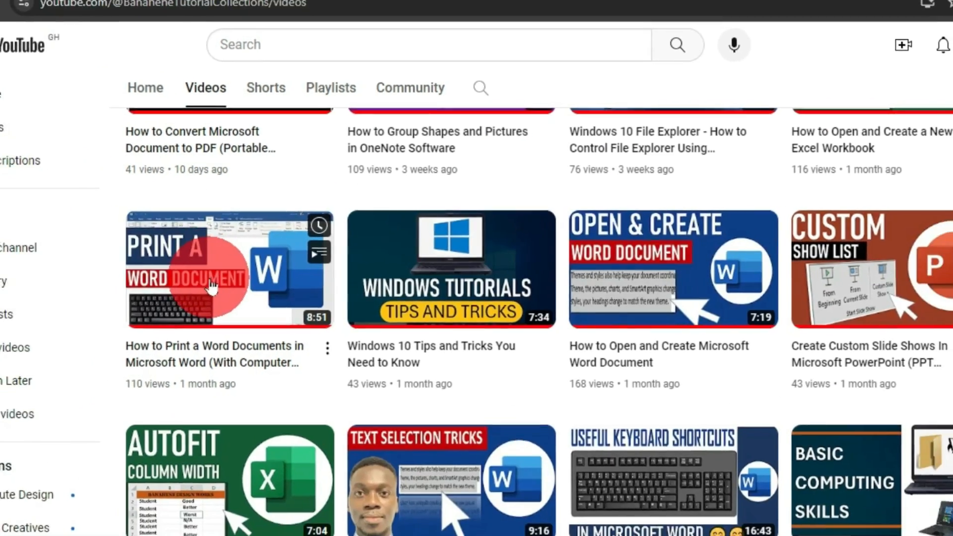
scroll(164, 266, up, 3)
scroll(243, 247, down, 7)
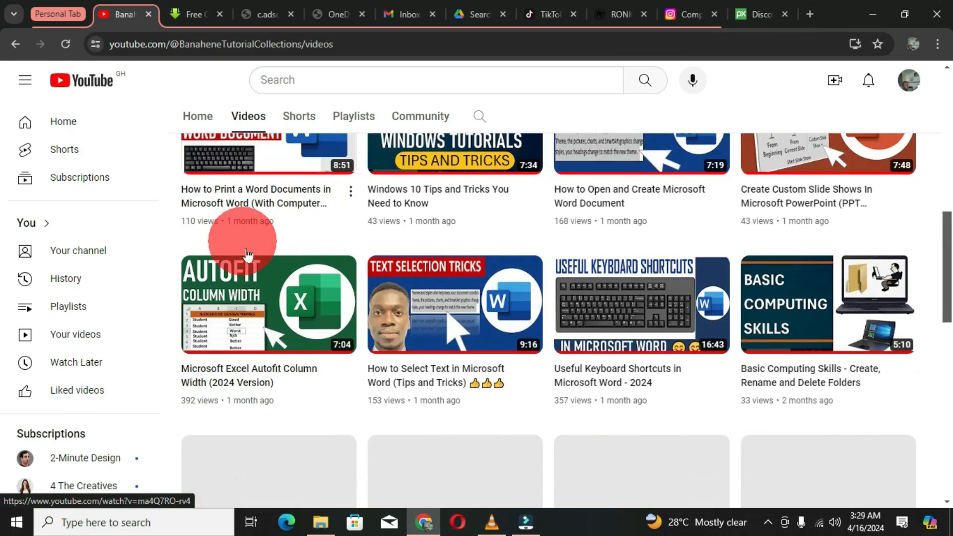
scroll(261, 283, up, 7)
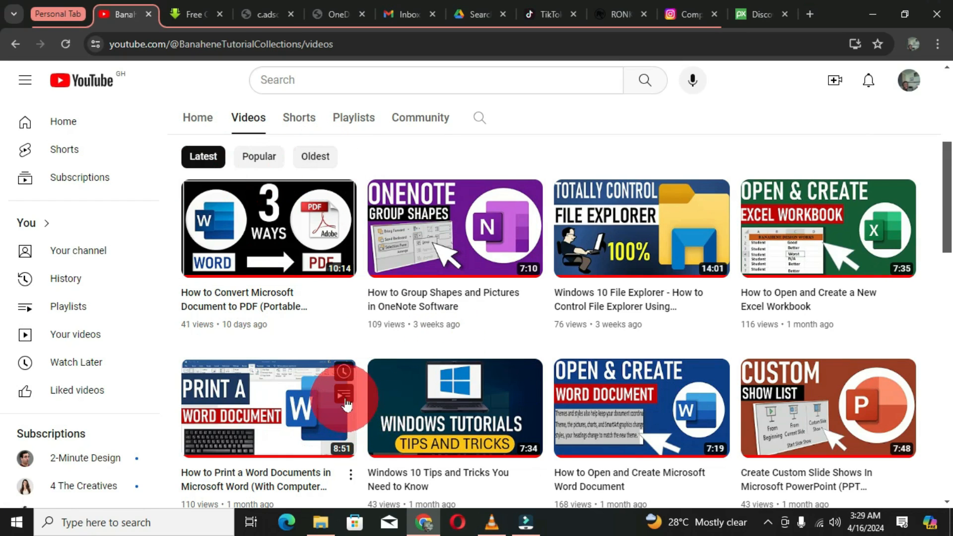
scroll(306, 199, up, 1)
Browse the channel's Shorts and its created playlists.
click(306, 198)
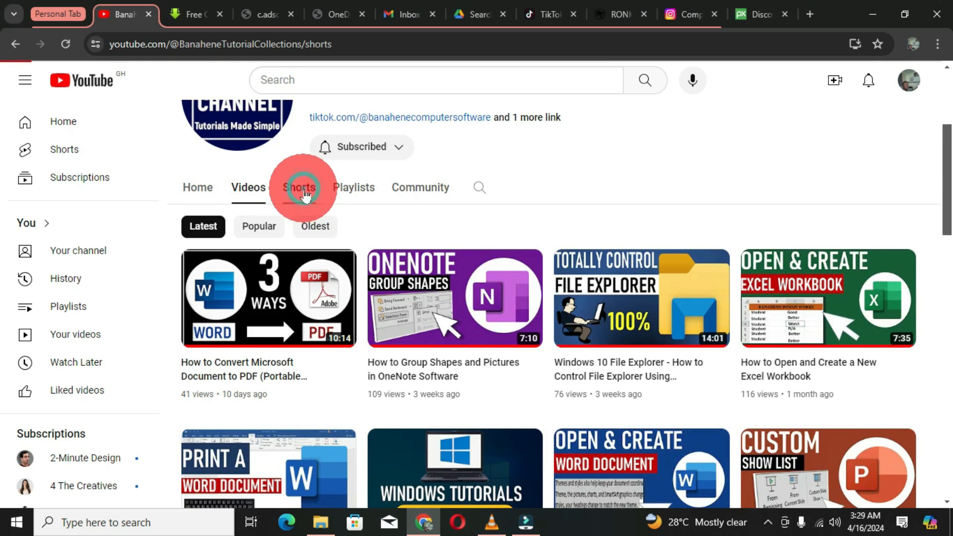
scroll(342, 343, down, 8)
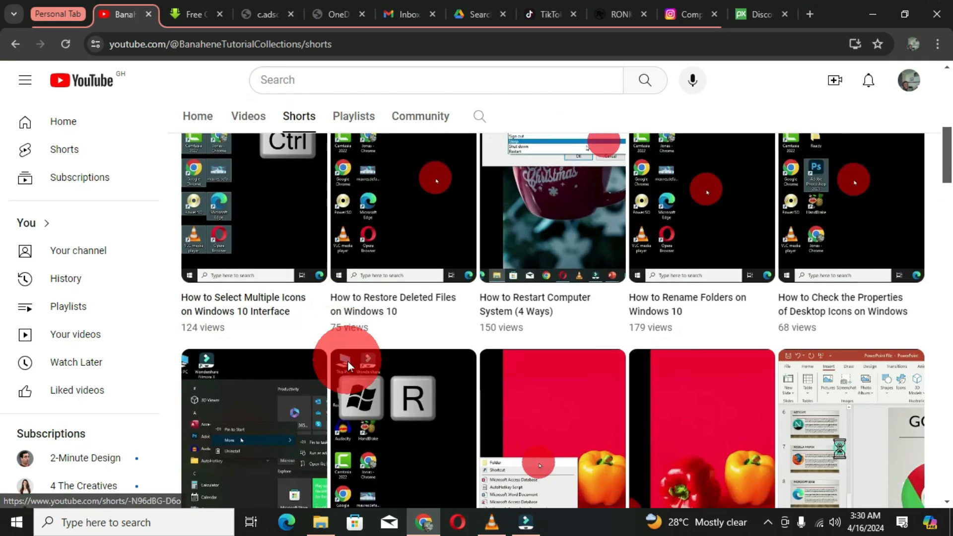
scroll(323, 343, up, 9)
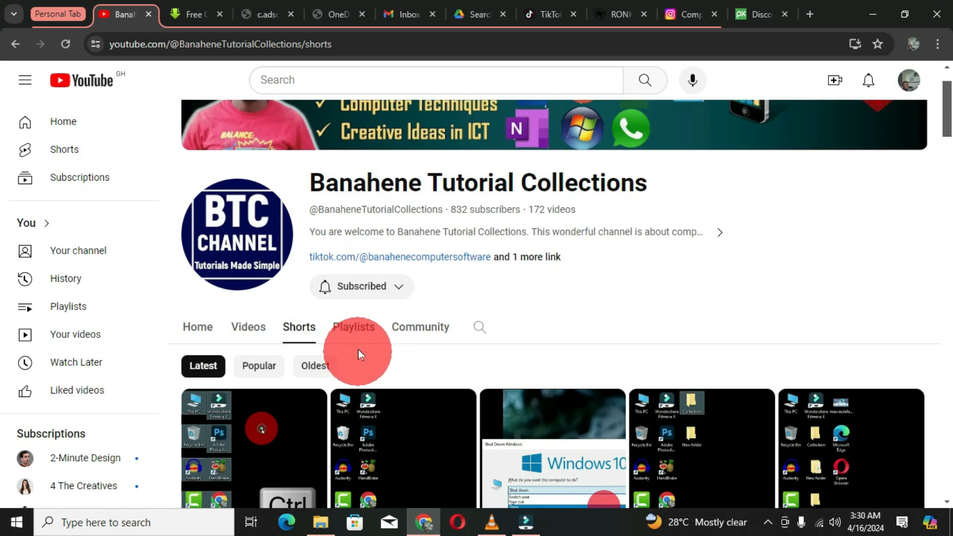
click(352, 334)
scroll(352, 337, down, 5)
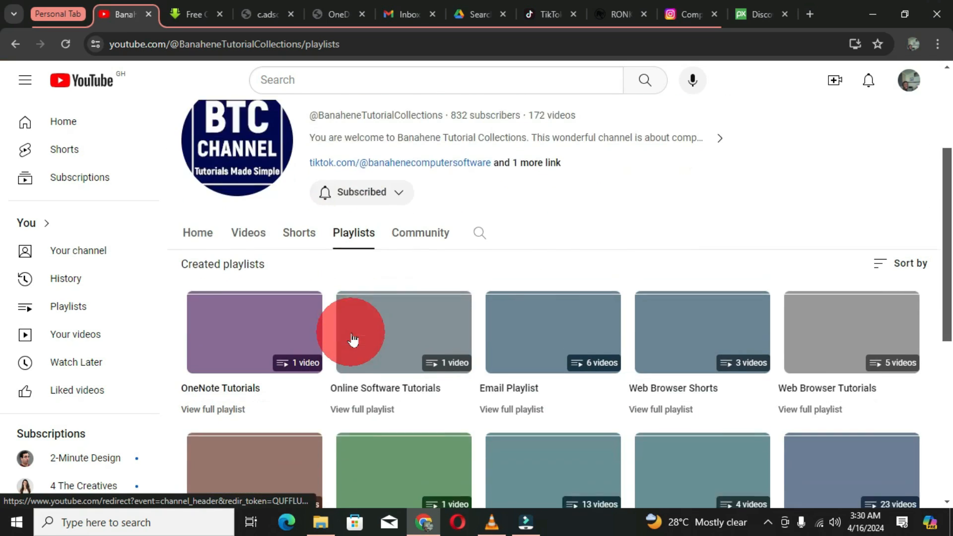
scroll(353, 340, down, 1)
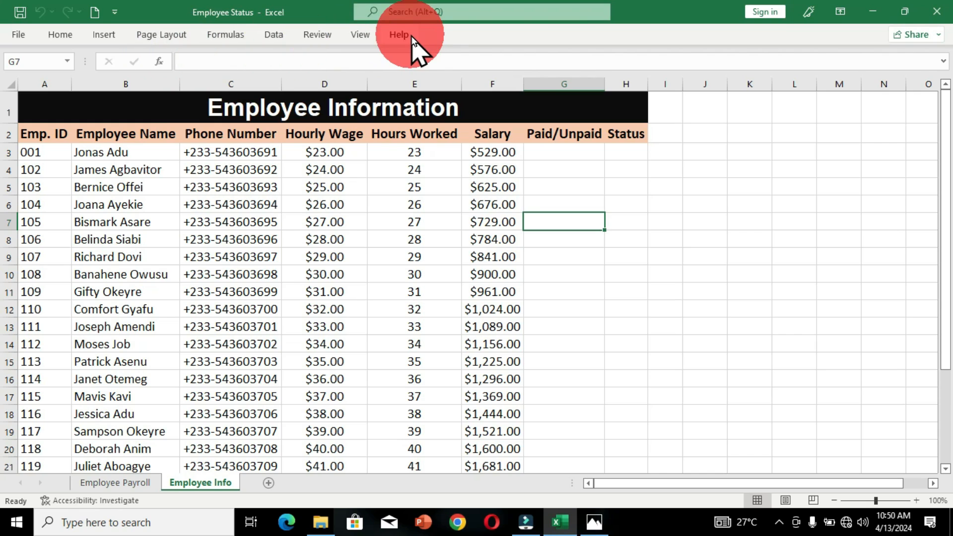
Enable the Developer tab in Excel's ribbon customization options.
click(392, 36)
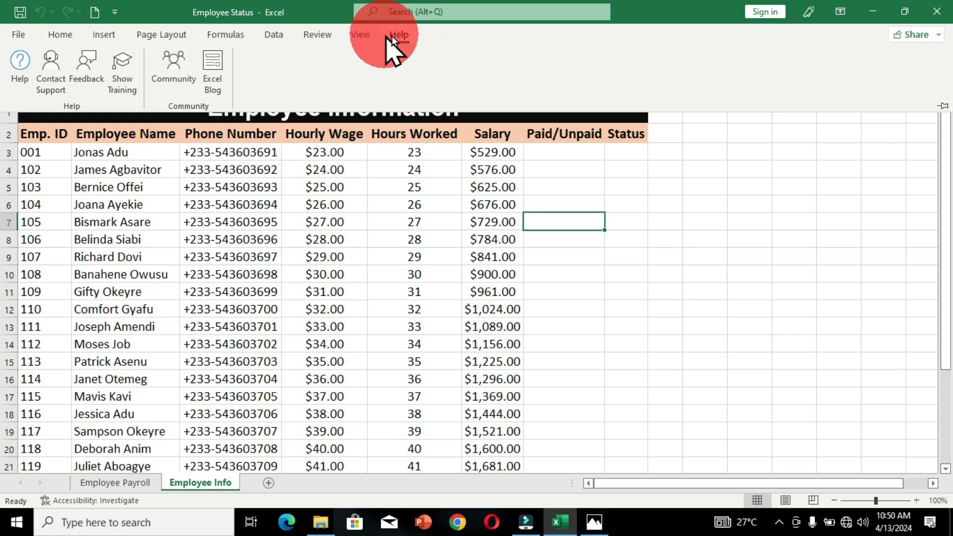
right_click(397, 36)
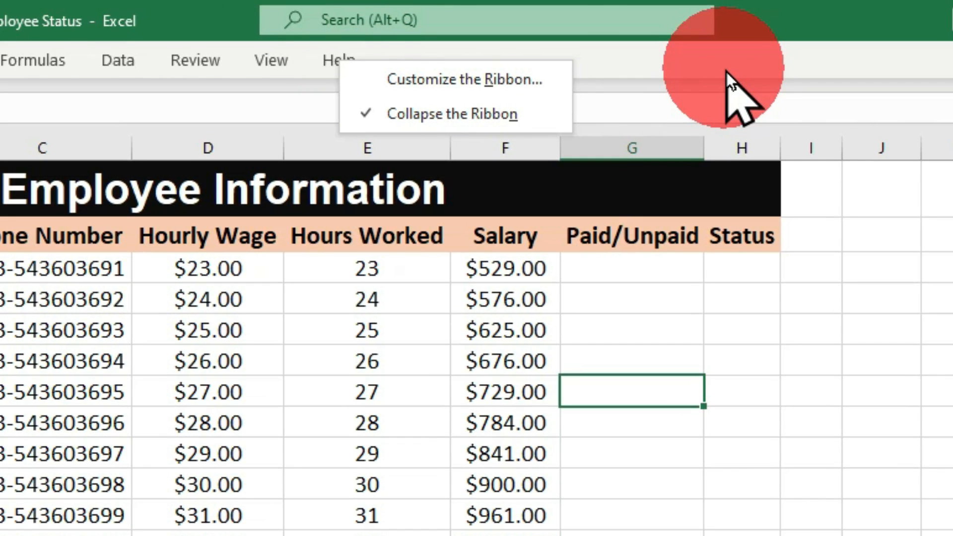
click(516, 74)
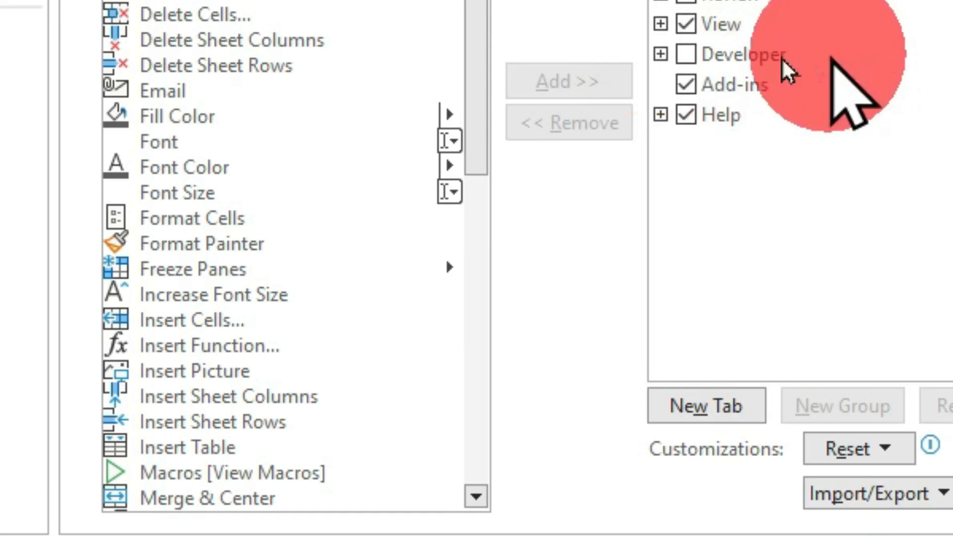
click(687, 59)
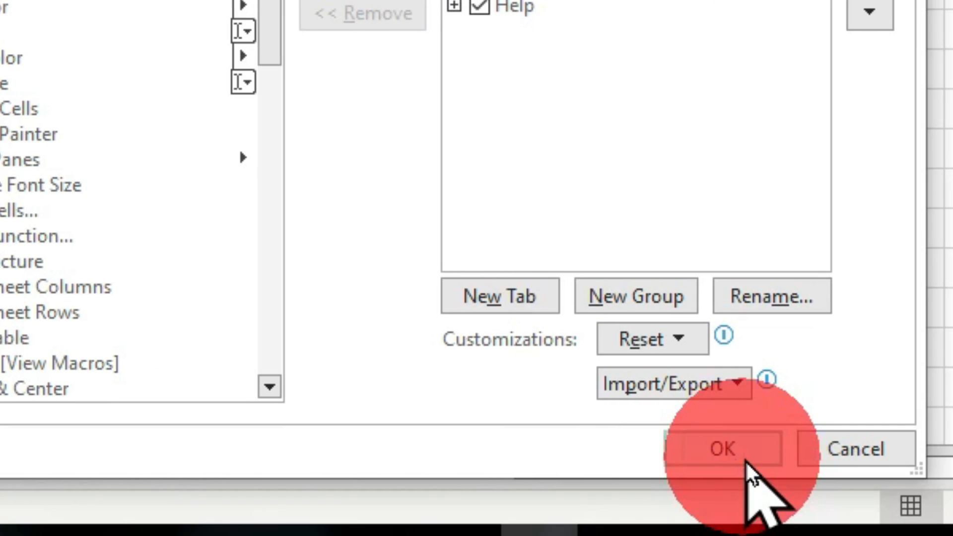
click(708, 453)
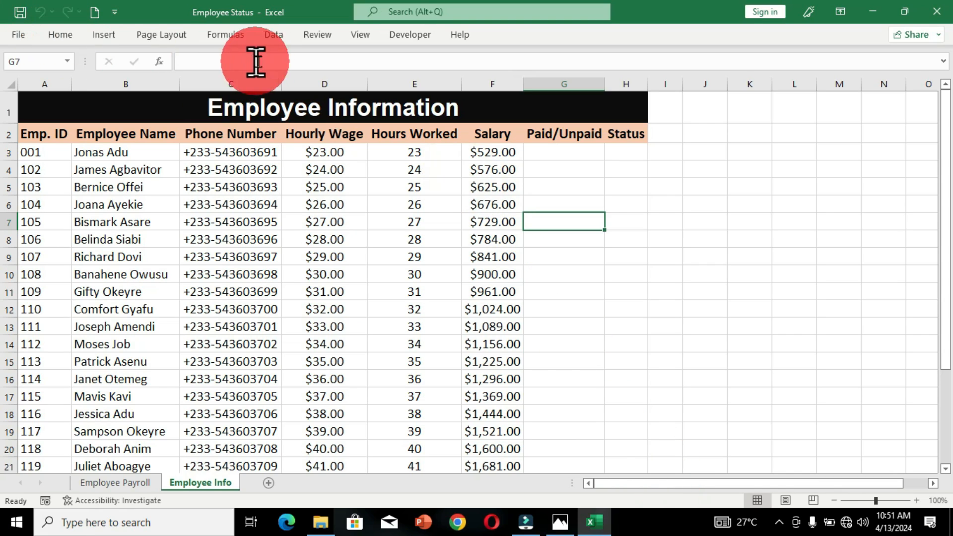
Insert a form-control check box in cell G3 under Paid/Unpaid and align it near the cell's left edge.
click(401, 36)
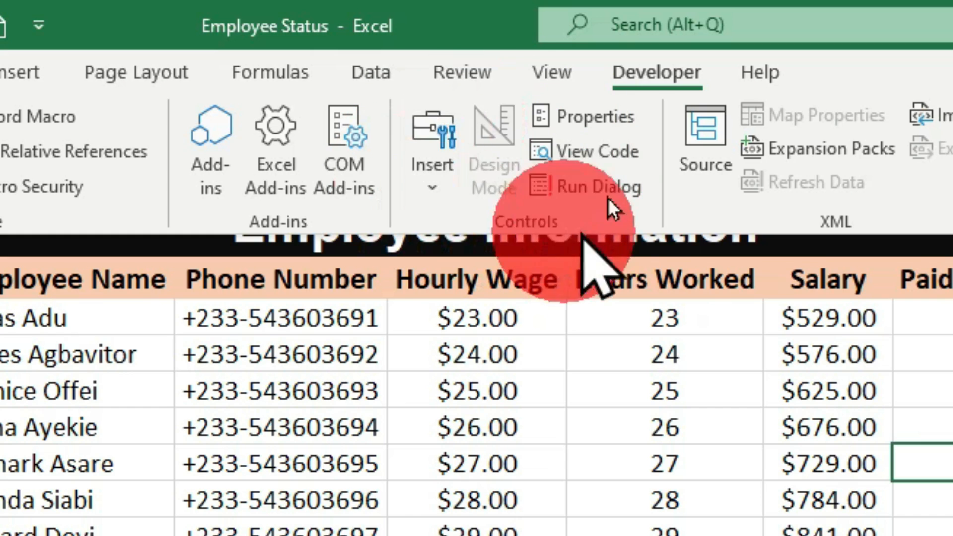
click(432, 164)
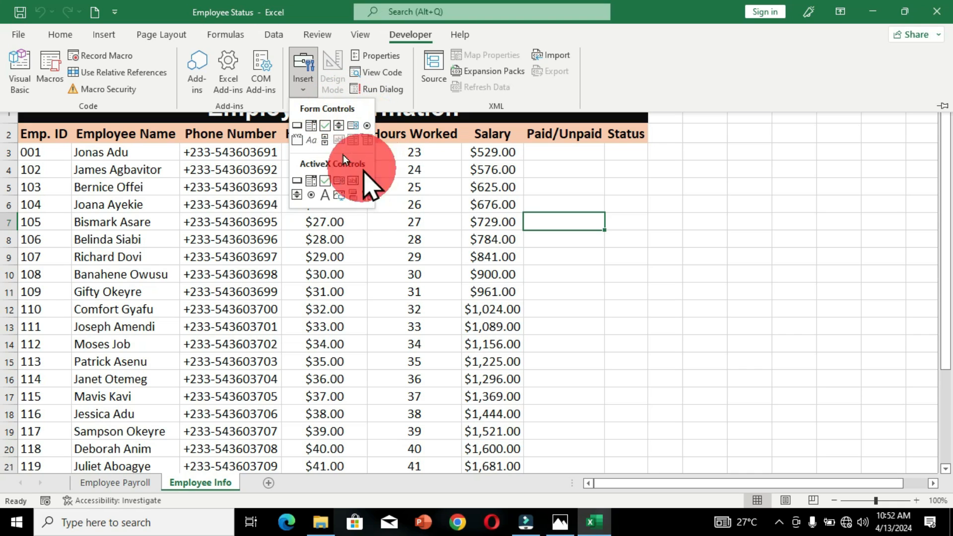
click(326, 127)
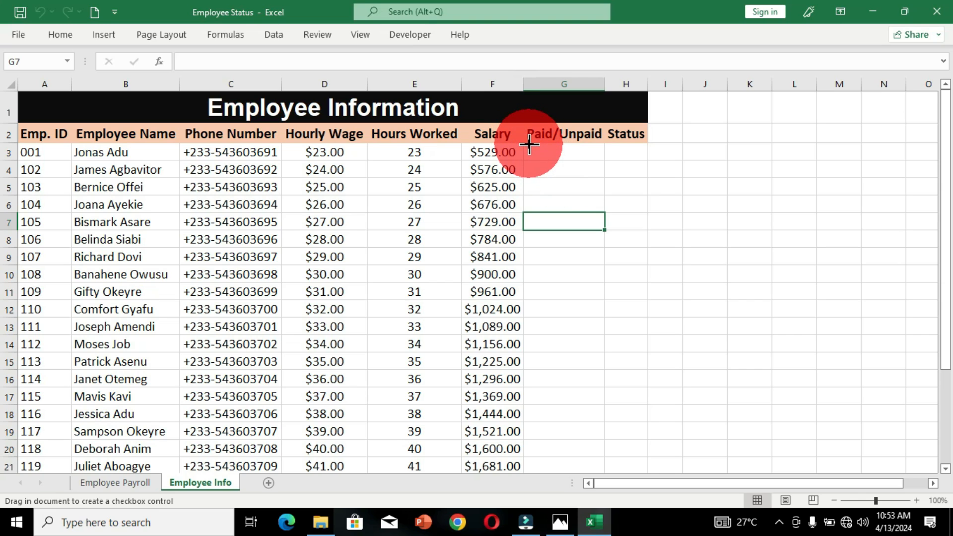
drag(529, 144, 585, 153)
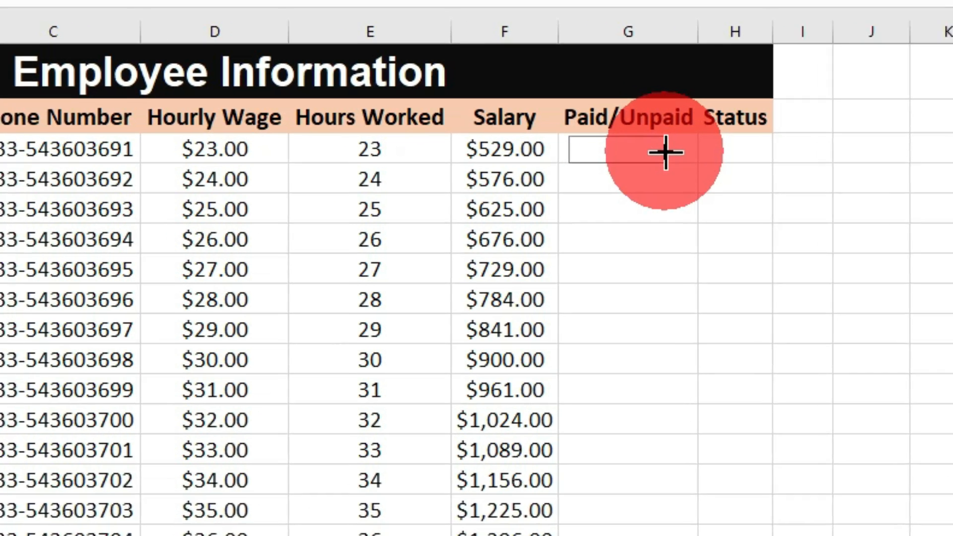
drag(665, 152, 665, 152)
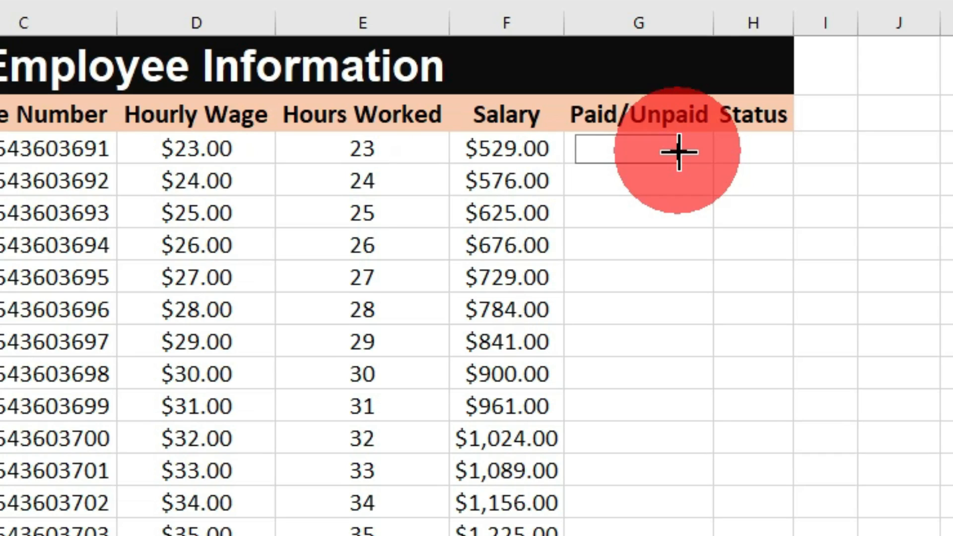
drag(678, 153, 682, 151)
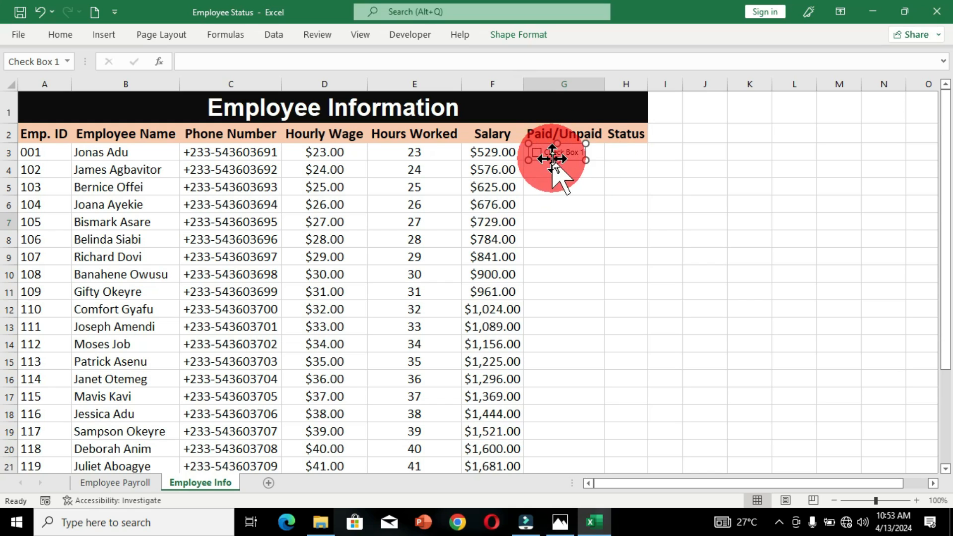
drag(566, 159, 566, 159)
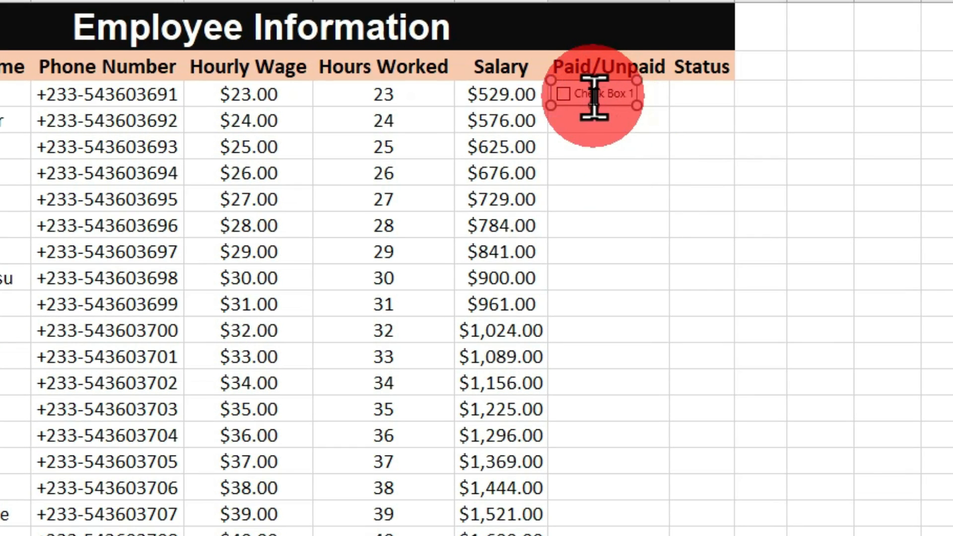
Remove the whole label text from the check box in G3 so only the box remains.
click(594, 97)
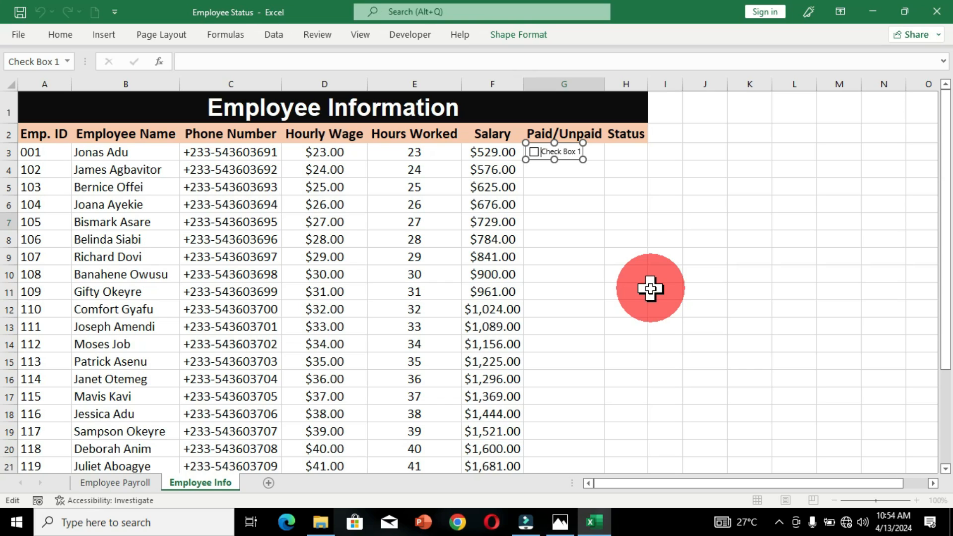
key(Delete)
key(Delete)
key(Delete)
key(Delete)
key(Delete)
key(Delete)
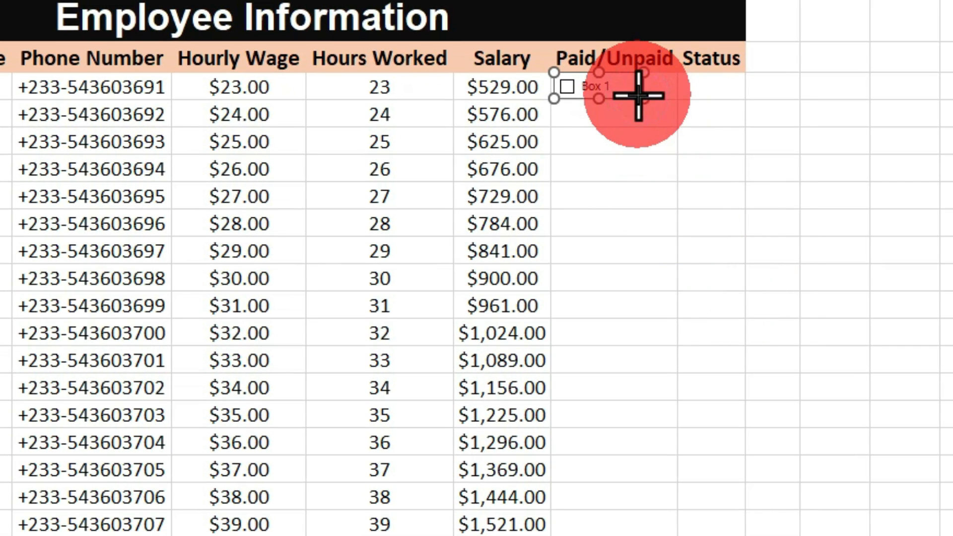
right_click(638, 95)
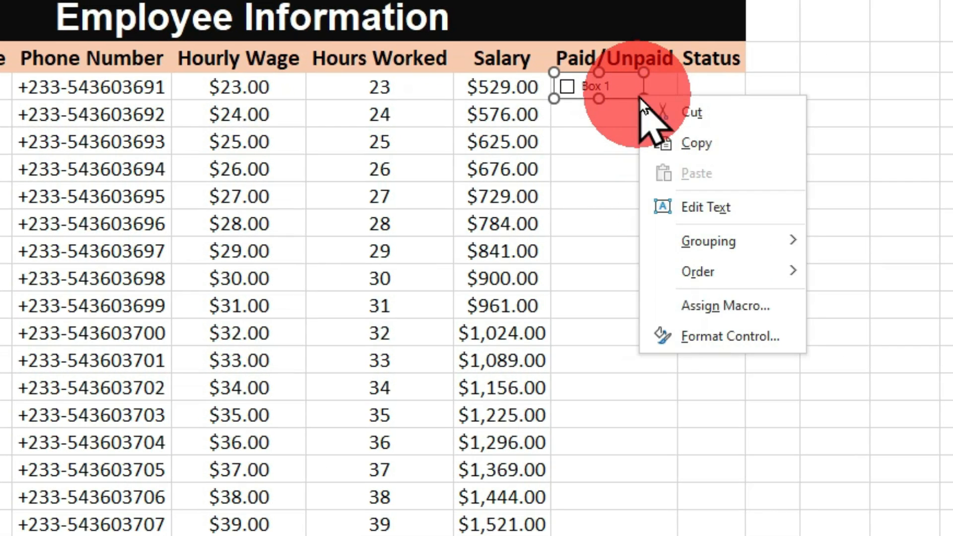
click(722, 211)
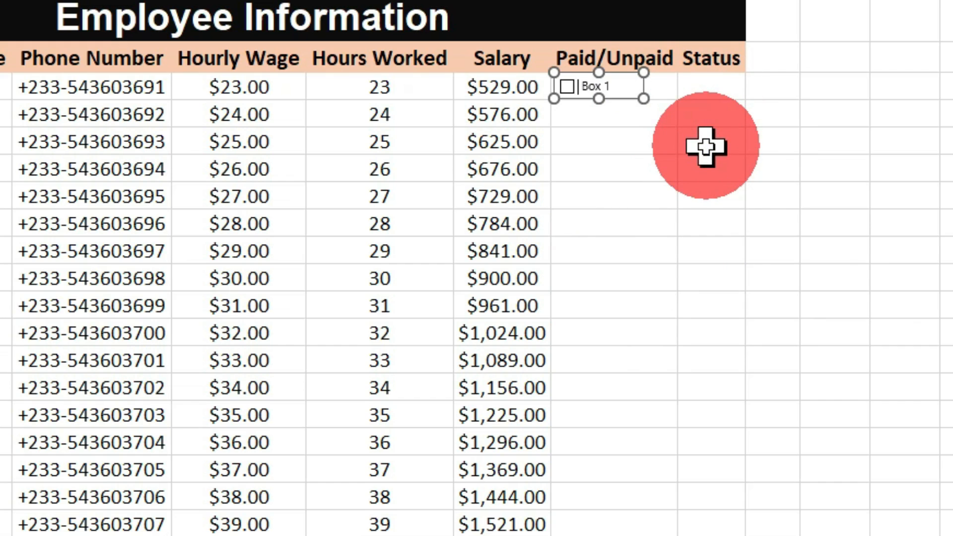
click(666, 184)
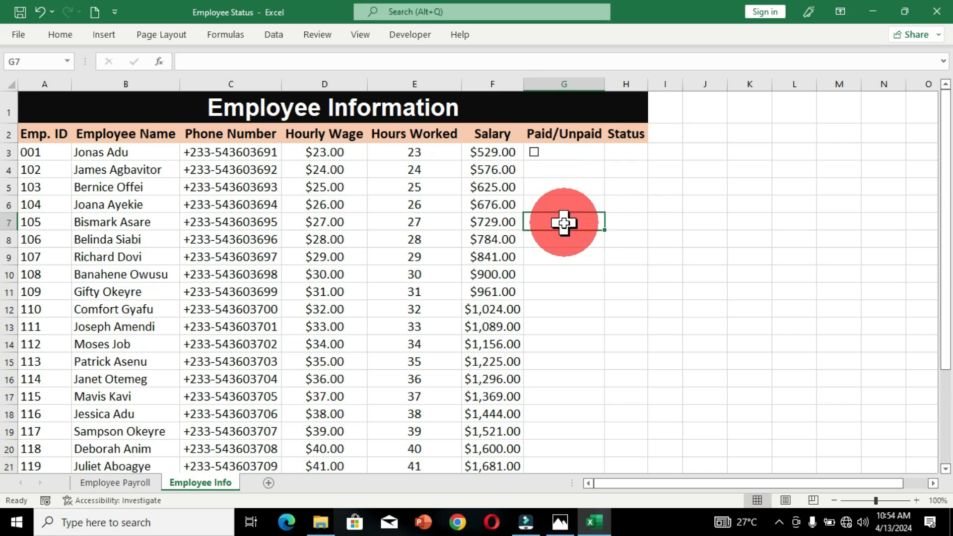
Copy the check box from G3 down the Paid/Unpaid column through G22, and tick the first employee's box.
click(593, 151)
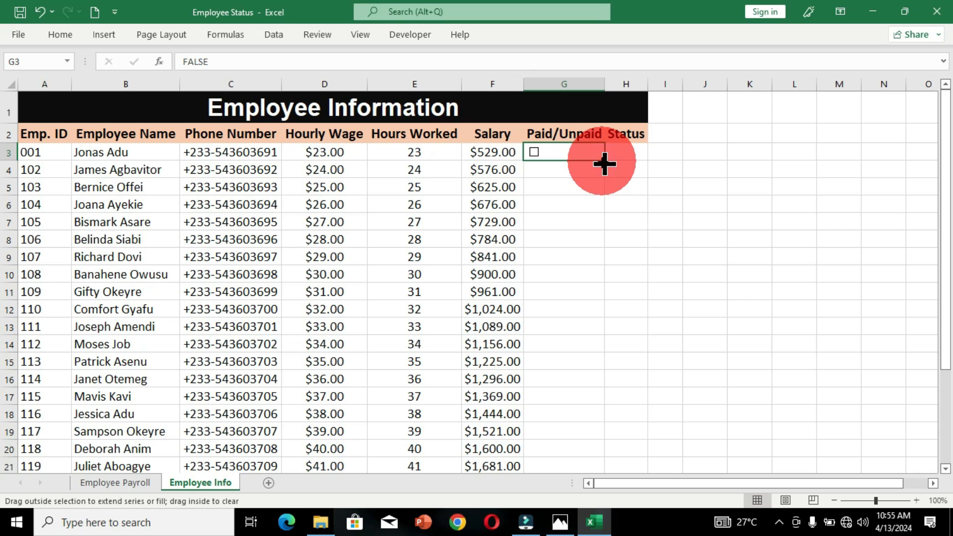
drag(604, 162, 608, 448)
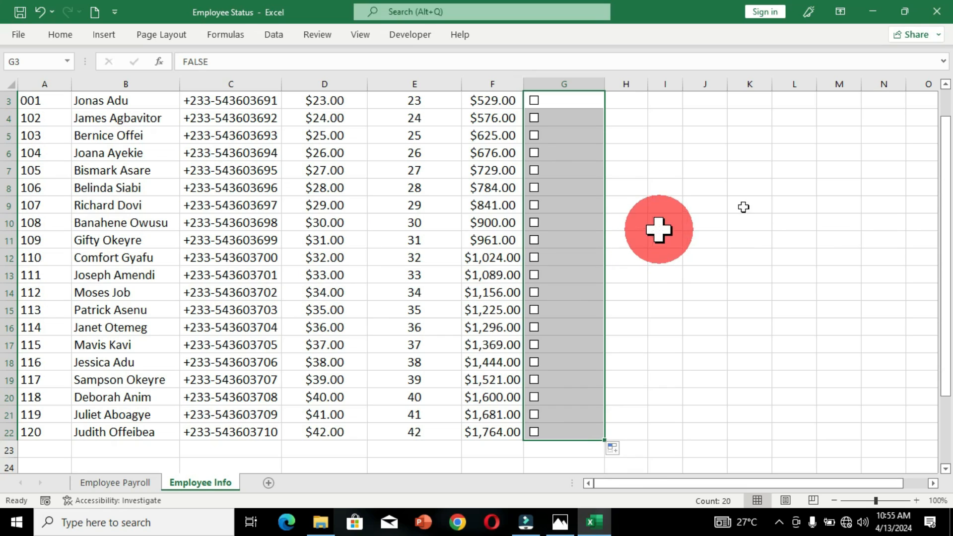
drag(948, 149, 940, 94)
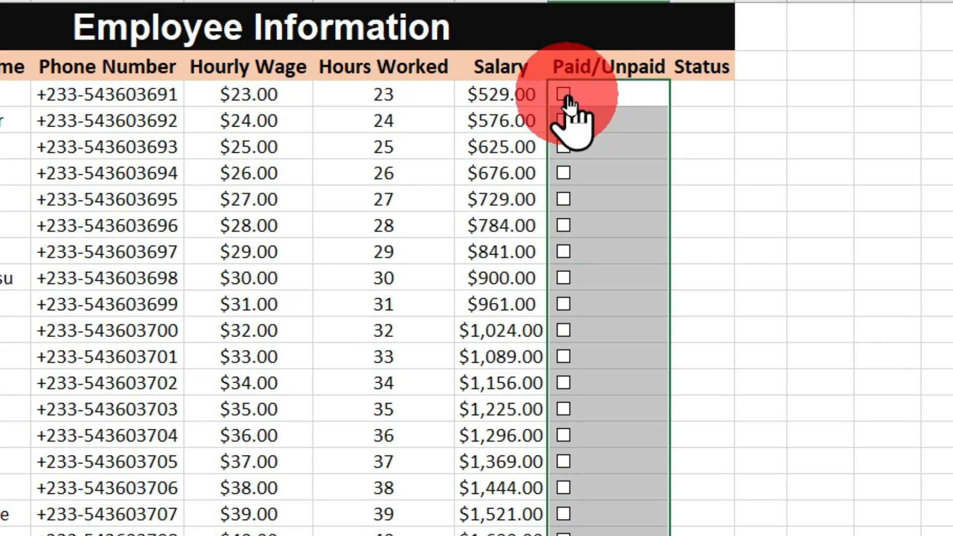
click(567, 97)
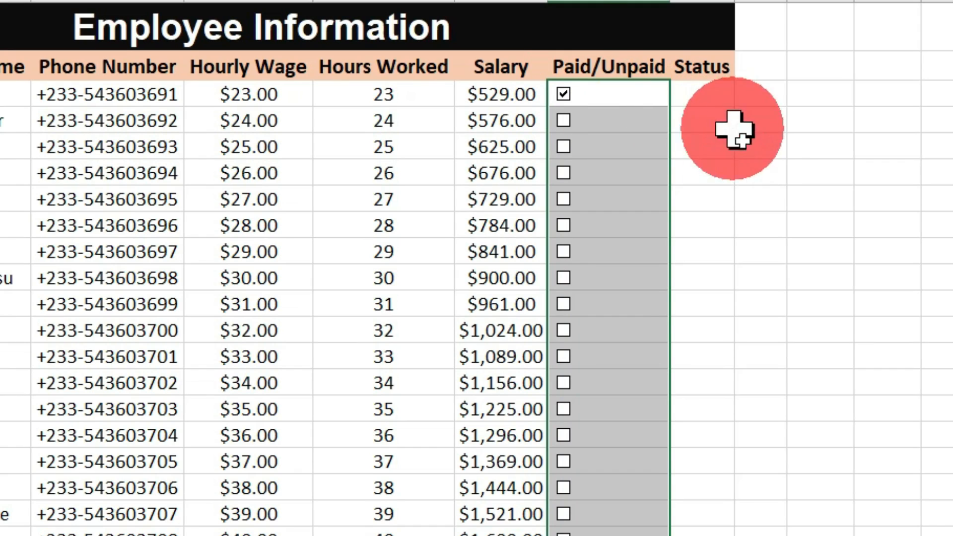
Toggle the first employee's check box a few times, leaving it unticked with cell G3 selected.
click(561, 100)
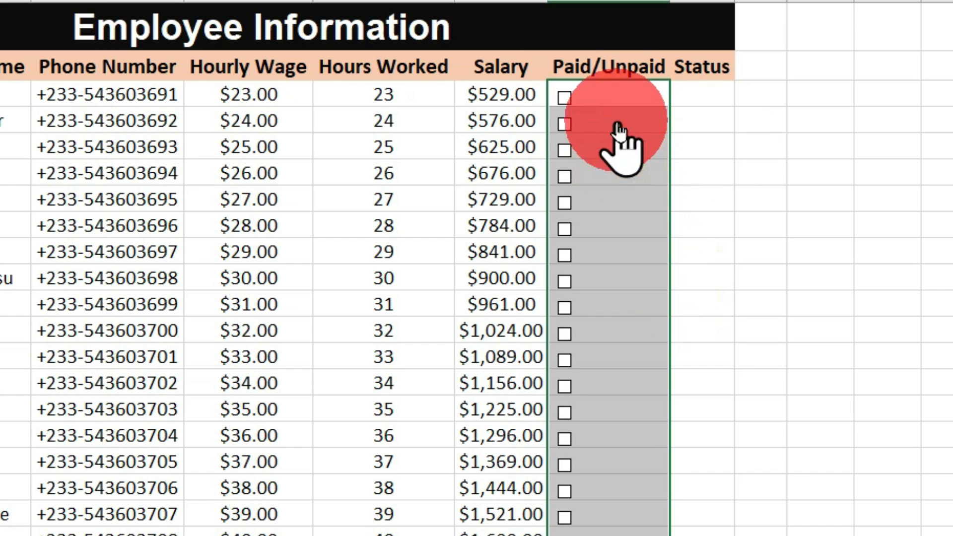
click(564, 98)
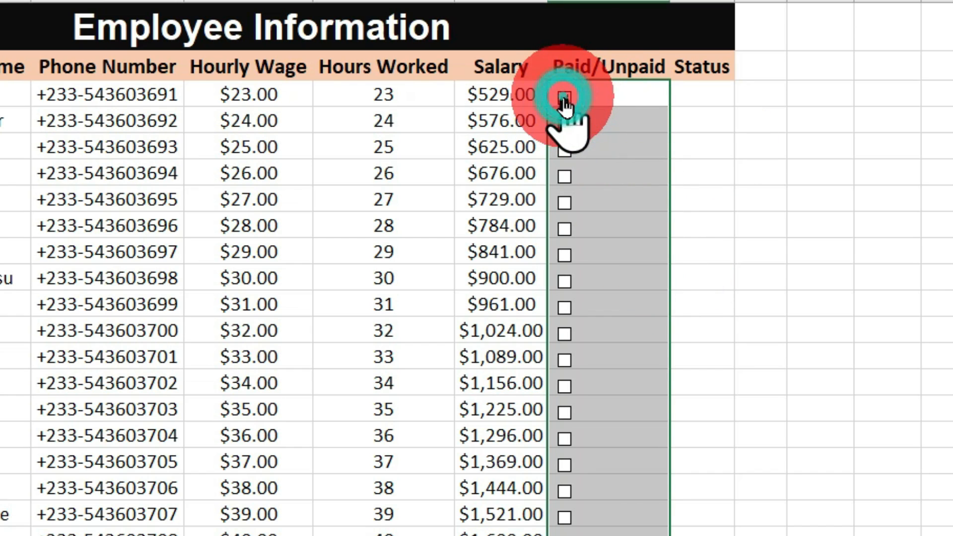
click(651, 96)
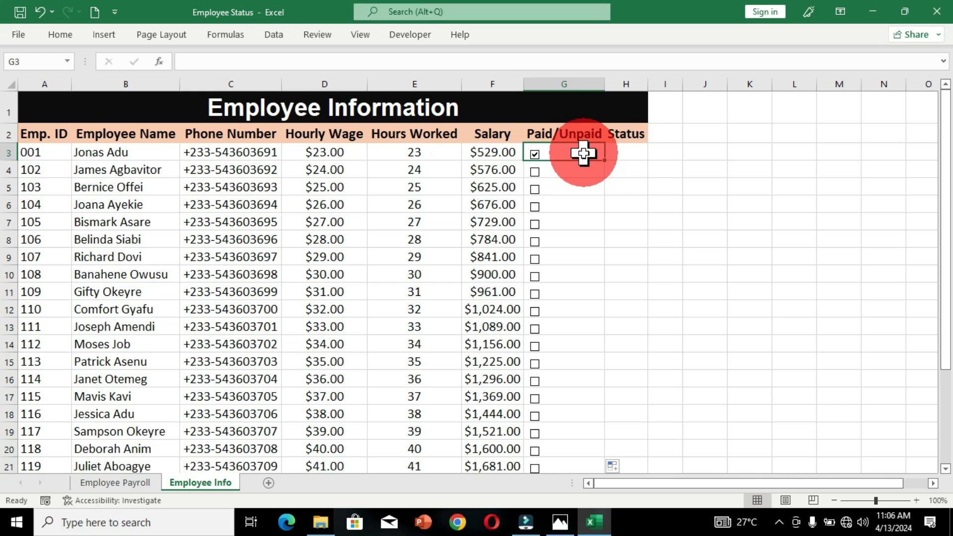
click(534, 158)
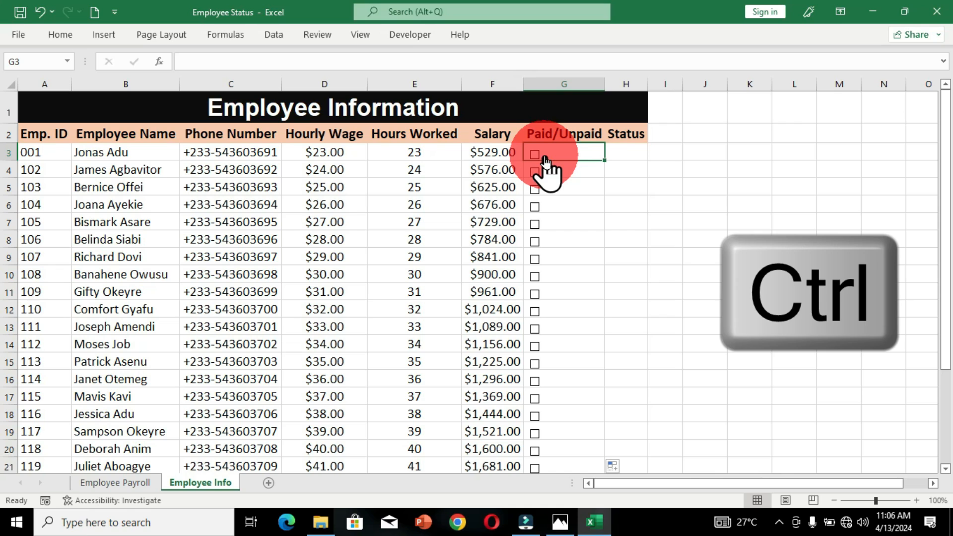
Link the first employee's check box to cell G3 in its format control settings.
ctrl+click(545, 160)
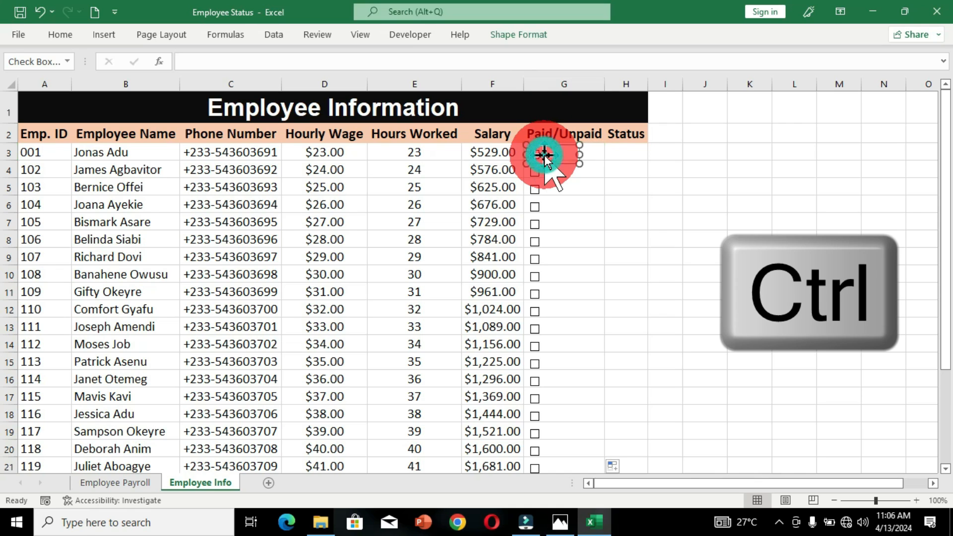
right_click(569, 163)
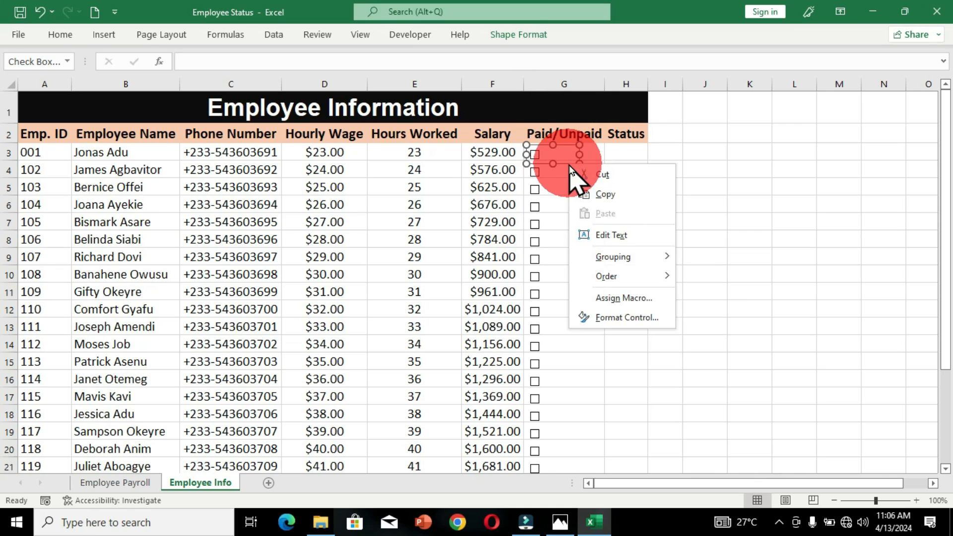
click(630, 319)
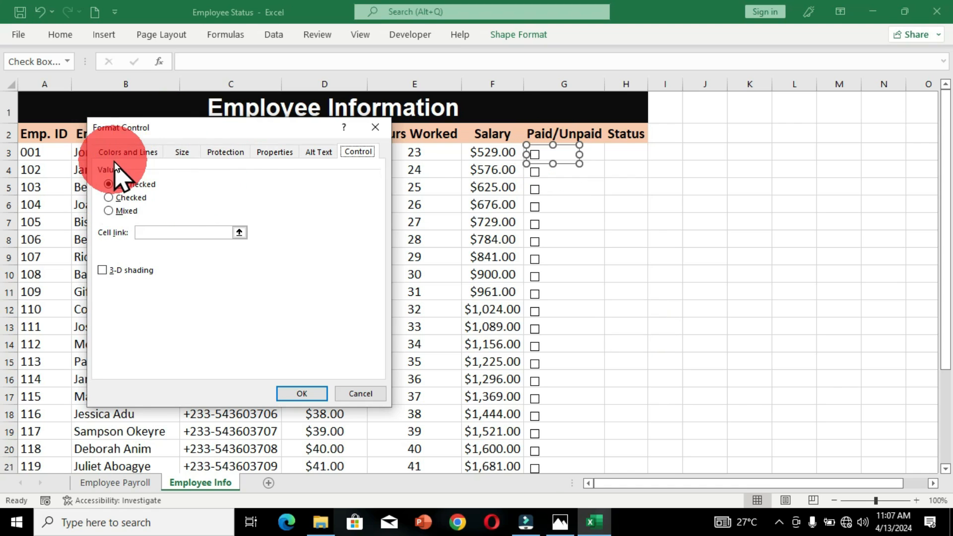
click(175, 233)
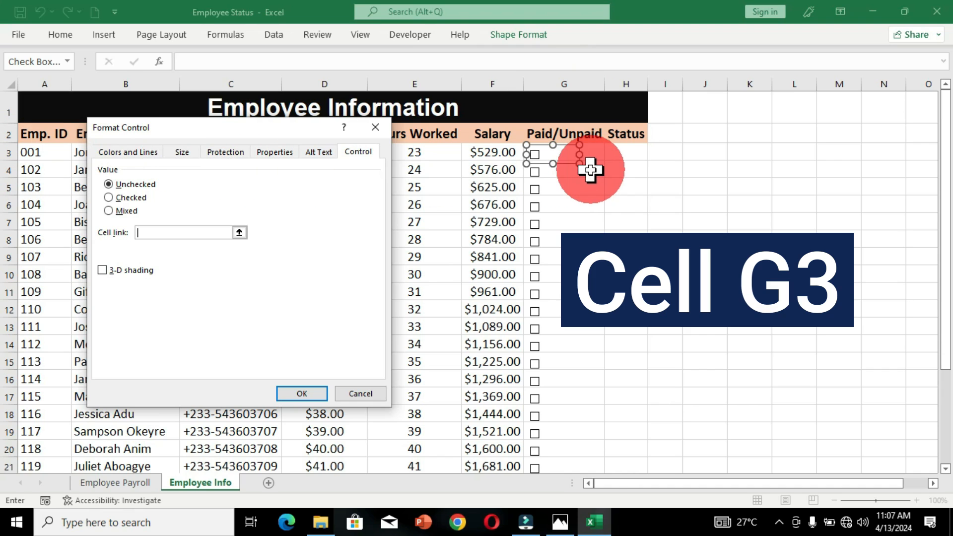
text(G3)
click(298, 395)
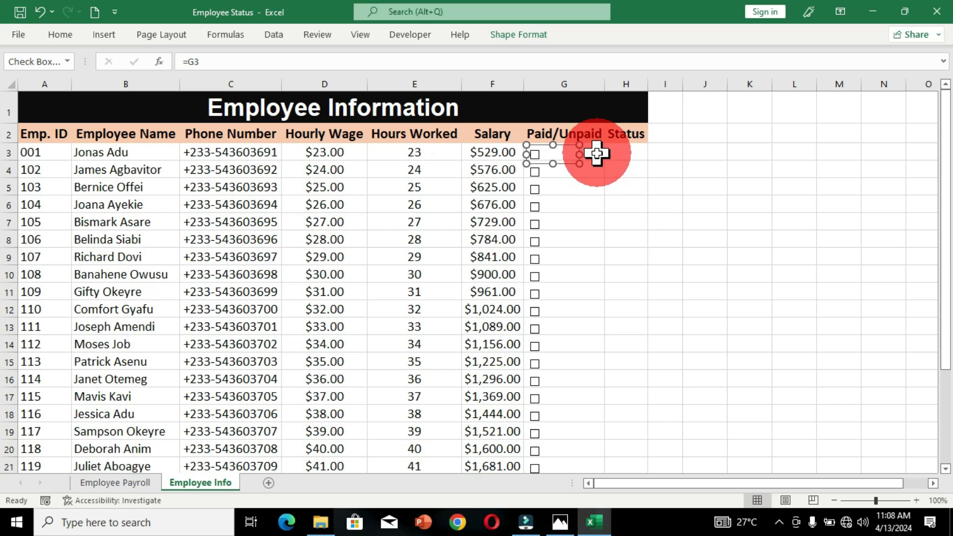
click(597, 153)
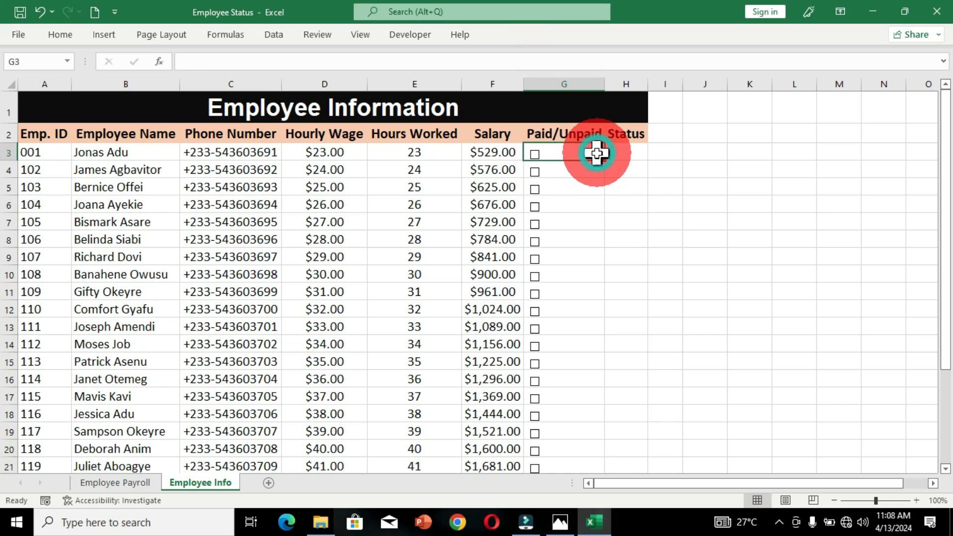
Tick the linked check box in row 3 and toggle the one in row 4, leaving both ticked.
click(539, 161)
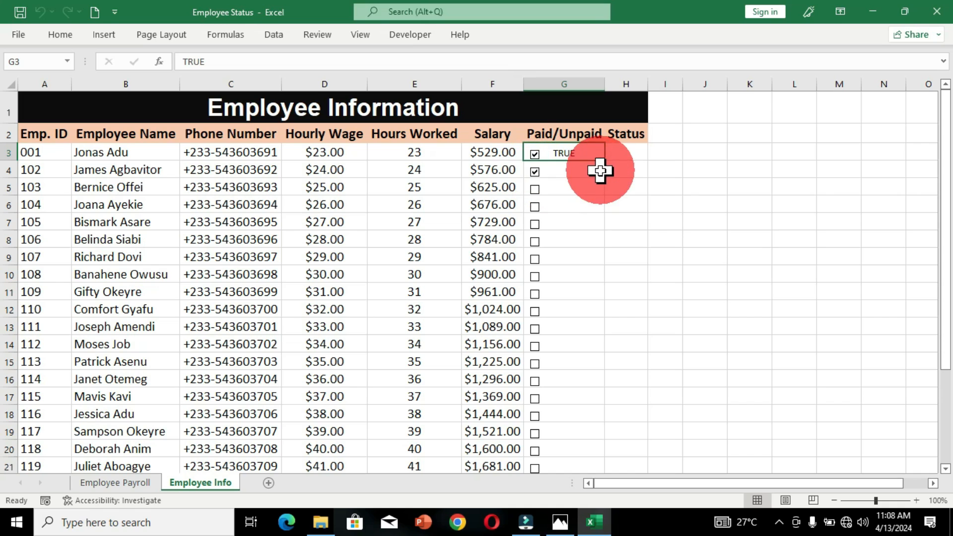
click(599, 171)
click(535, 172)
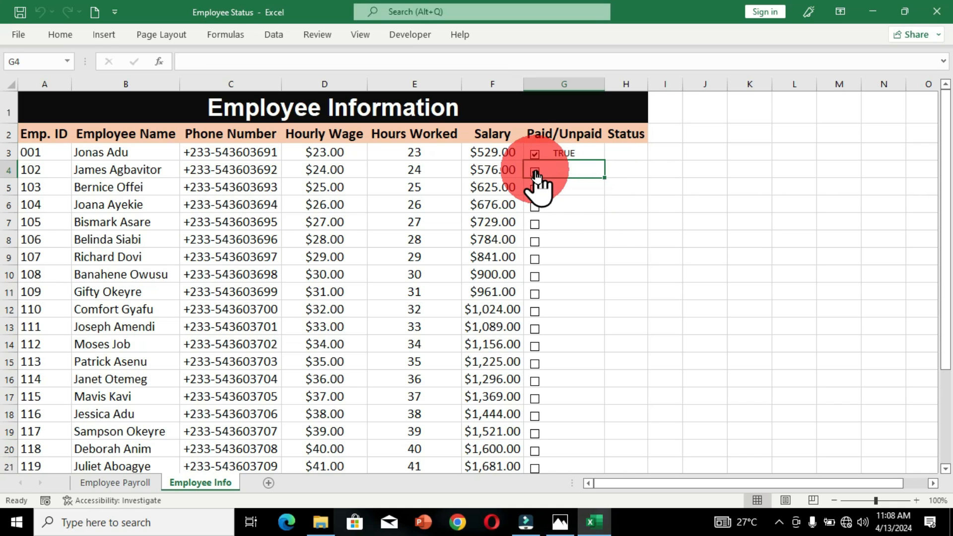
click(534, 172)
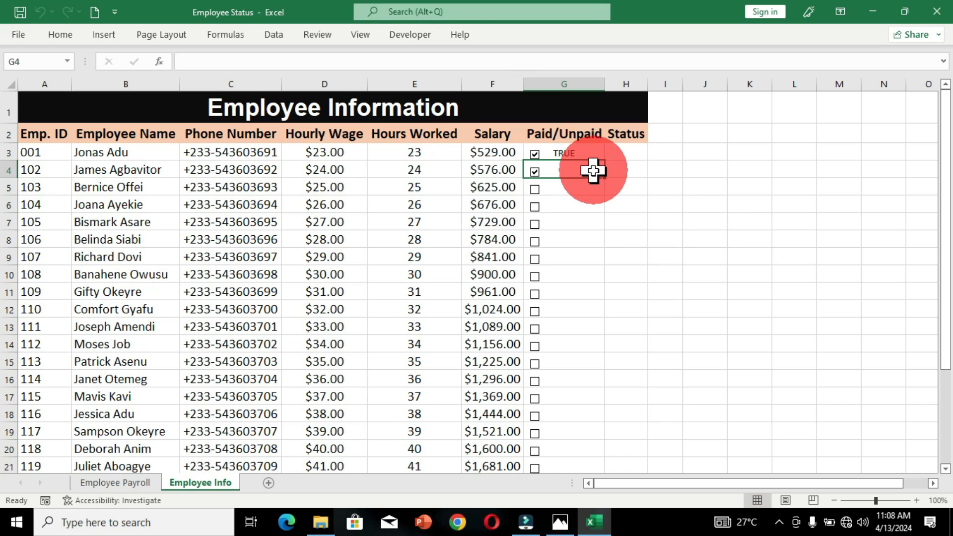
Link the check box in row 4 to cell G4 in its format control settings.
ctrl+click(548, 174)
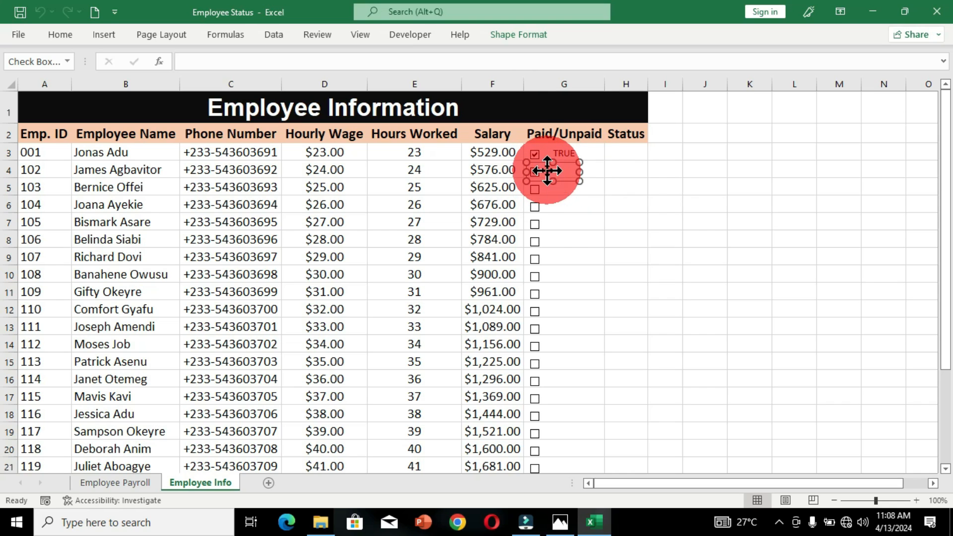
right_click(547, 171)
click(588, 325)
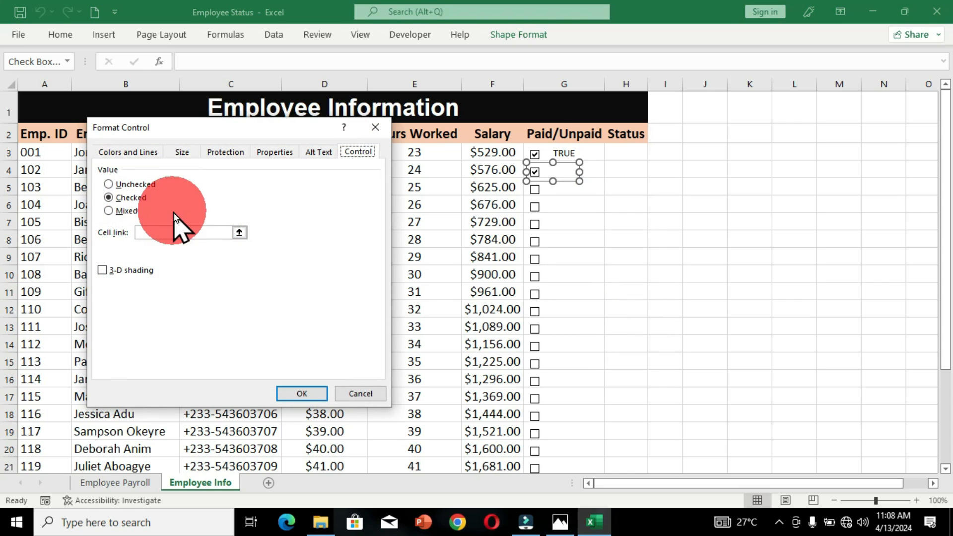
click(194, 233)
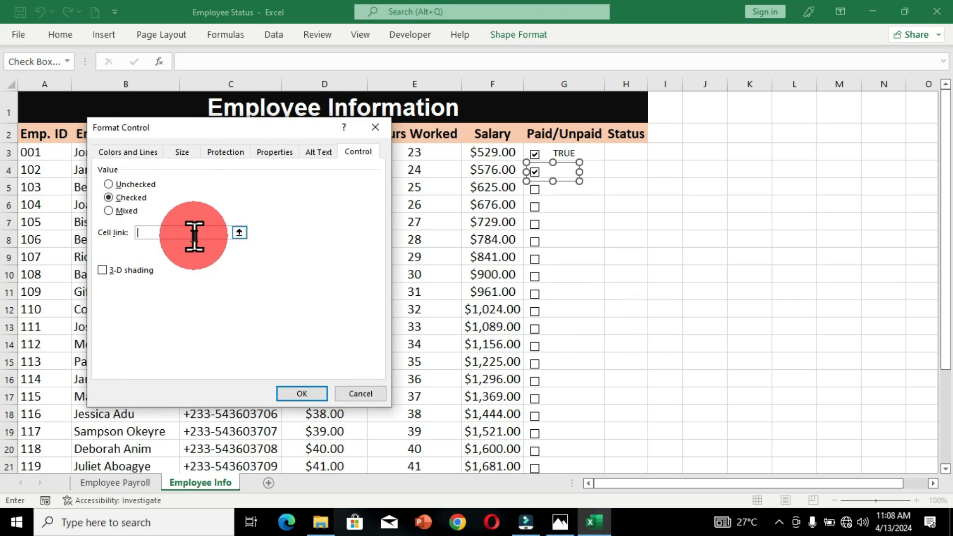
text(G4)
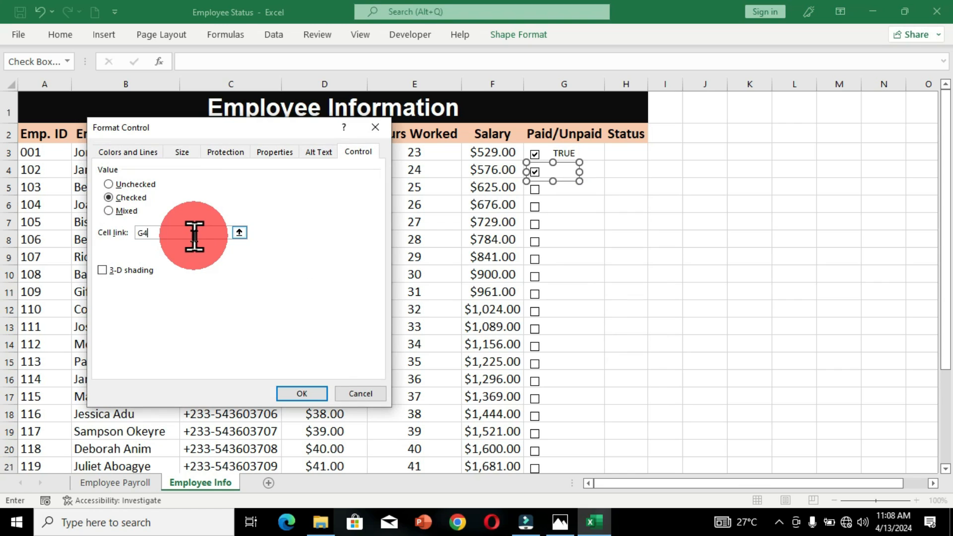
click(299, 394)
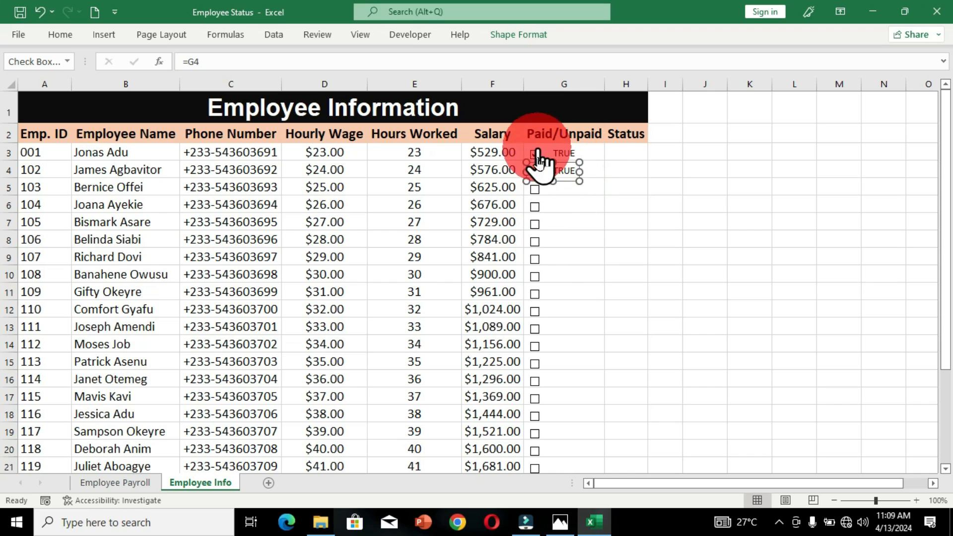
Toggle the first three employees' check boxes, leaving rows 3 and 4 unticked and row 5 ticked.
click(535, 190)
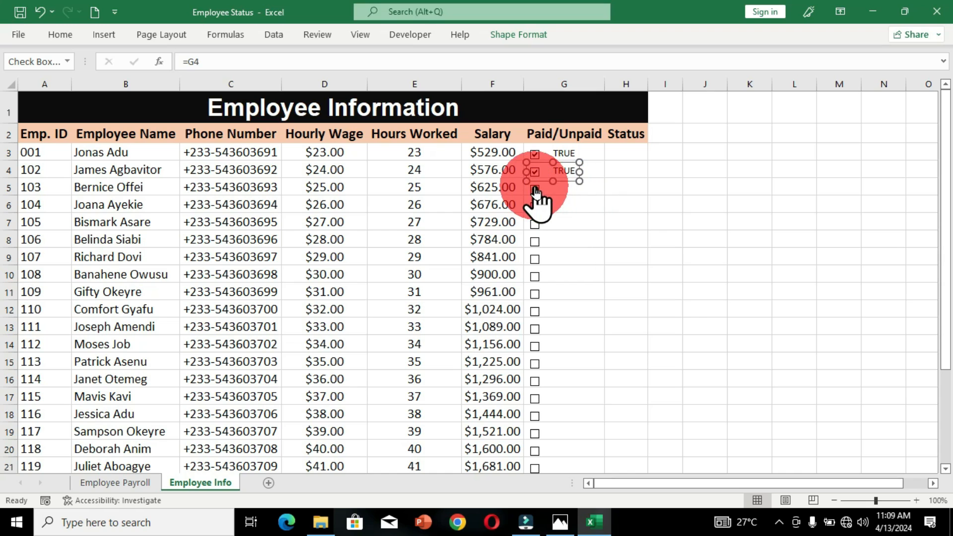
click(535, 159)
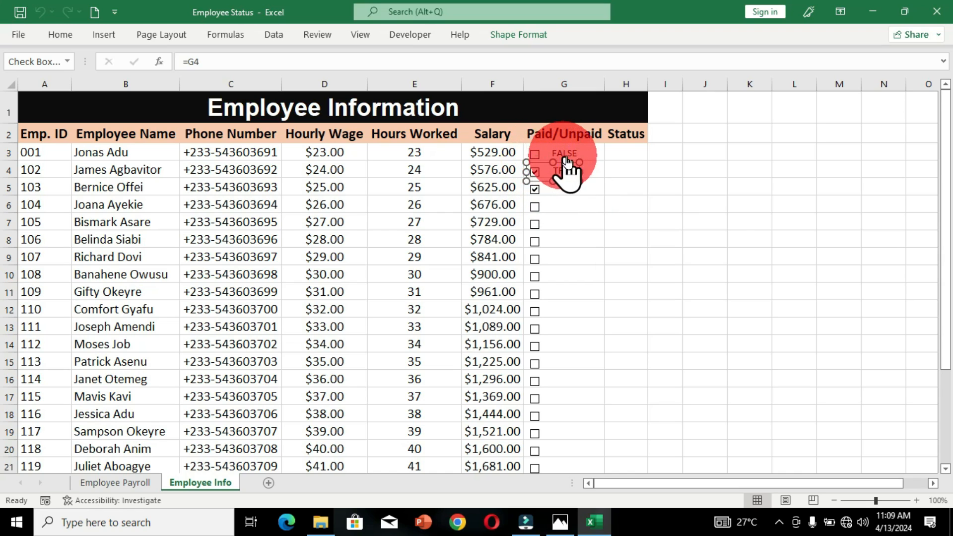
click(655, 206)
click(534, 172)
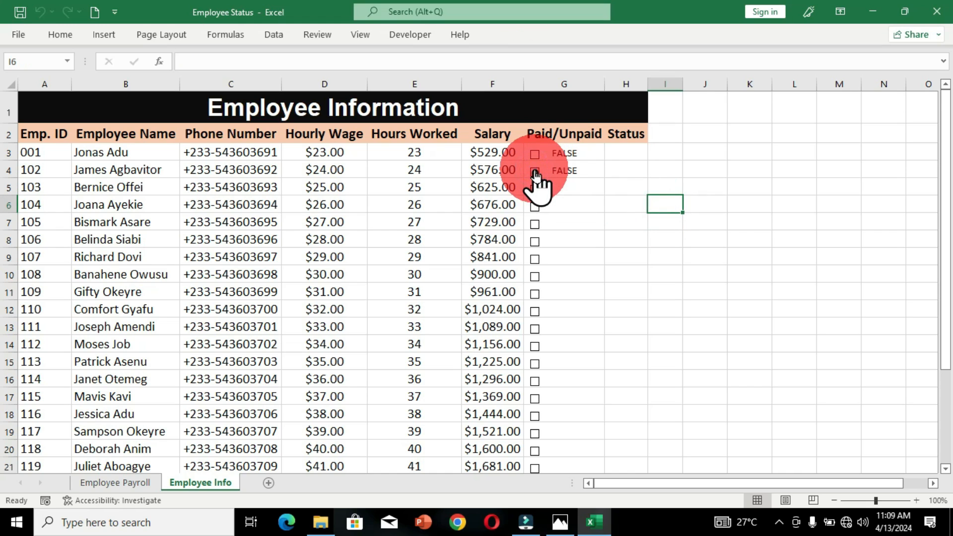
click(550, 187)
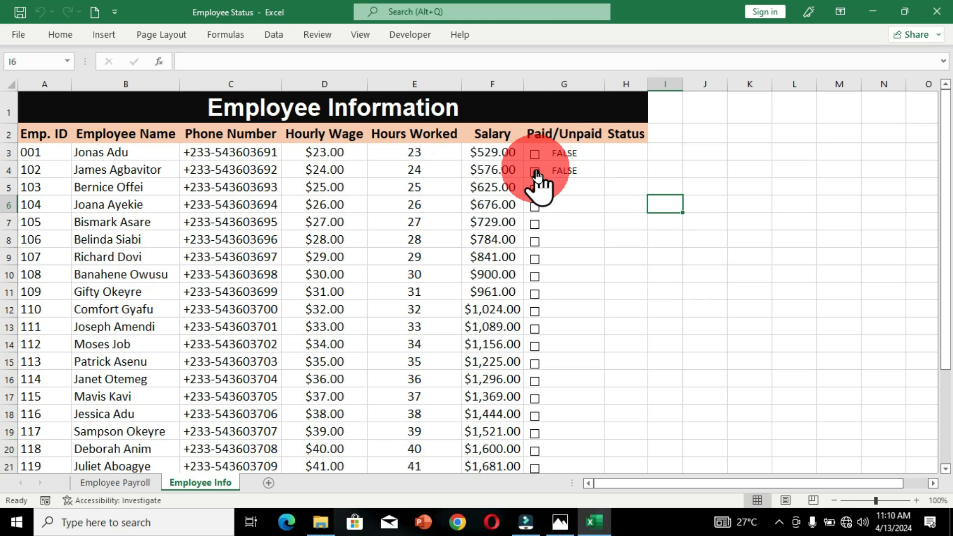
click(534, 188)
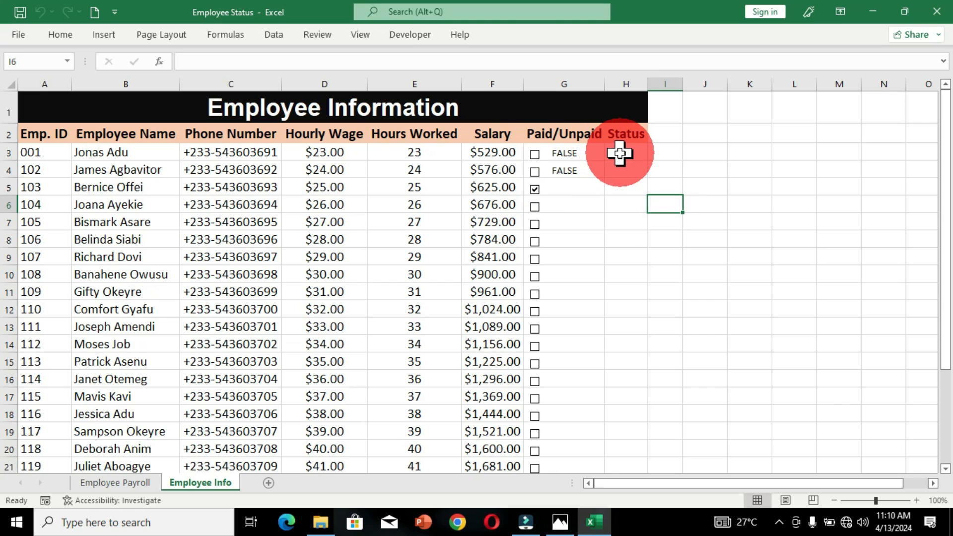
Enter the formula =IF(G3=True,"Yes","No") in Status cell H3 and reselect that cell.
click(619, 154)
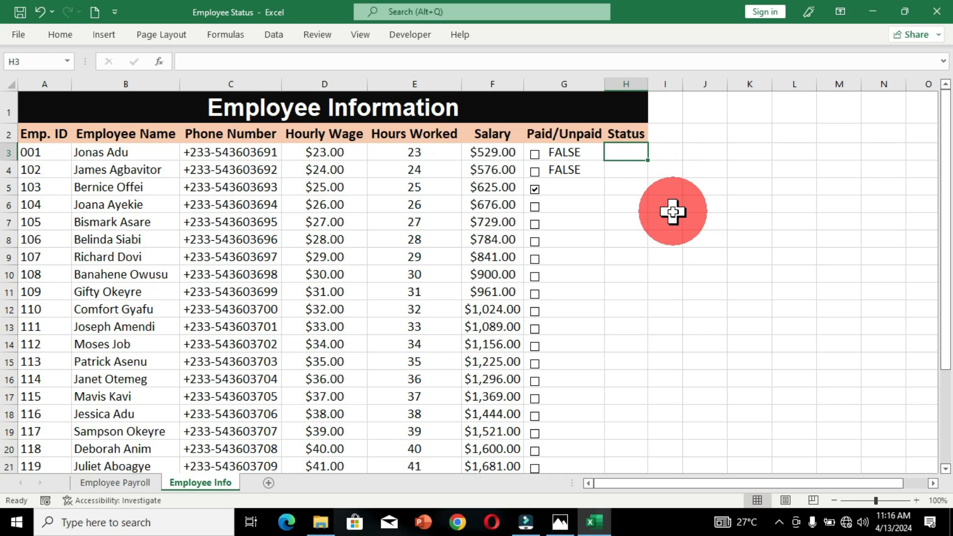
text(=if)
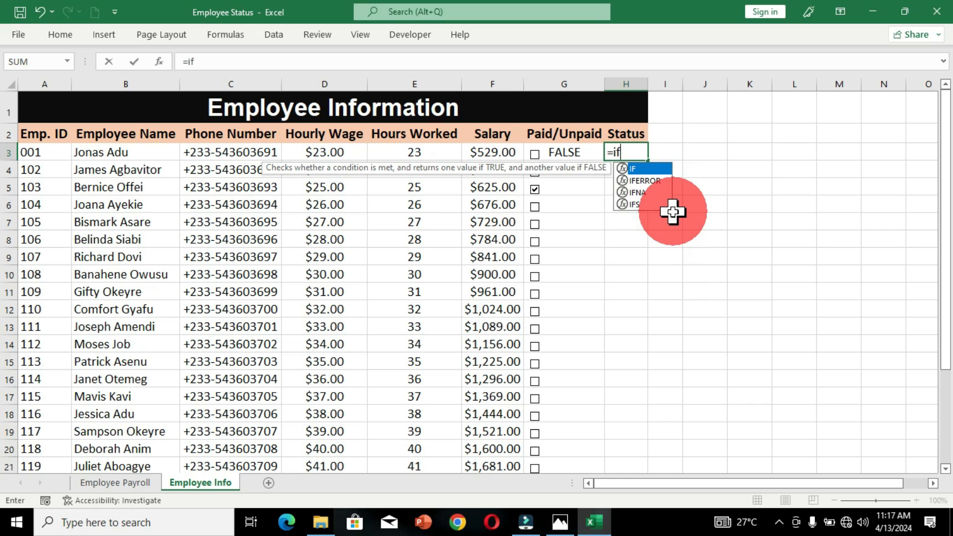
key(Tab)
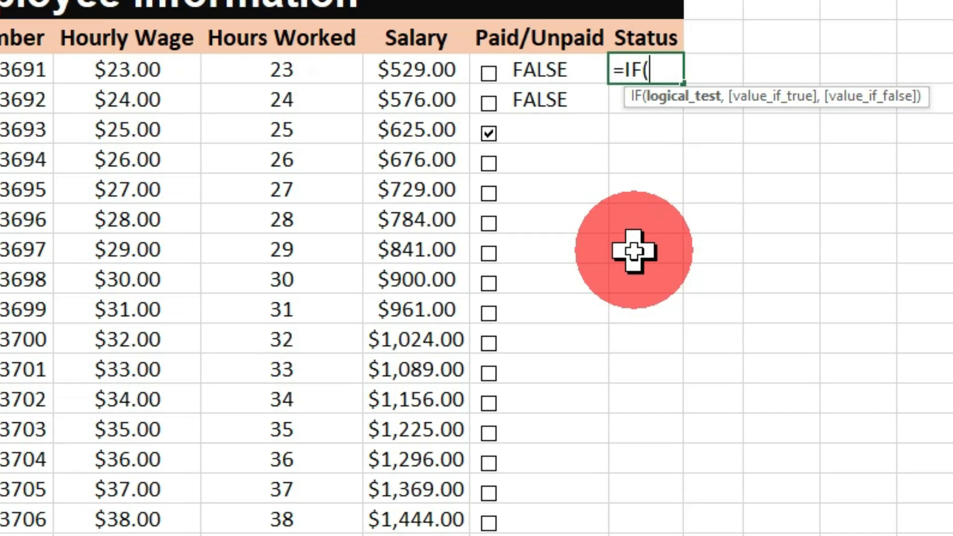
text(G3)
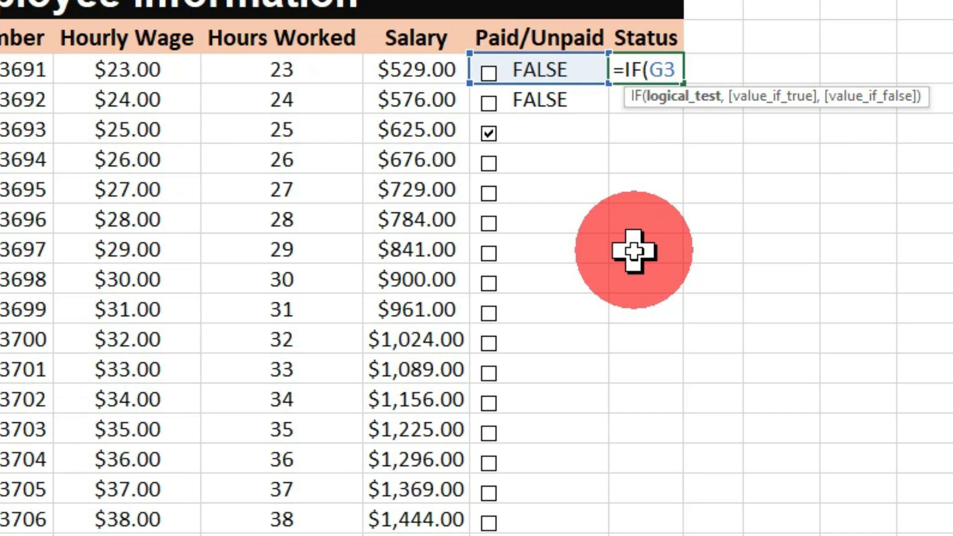
text(=True)
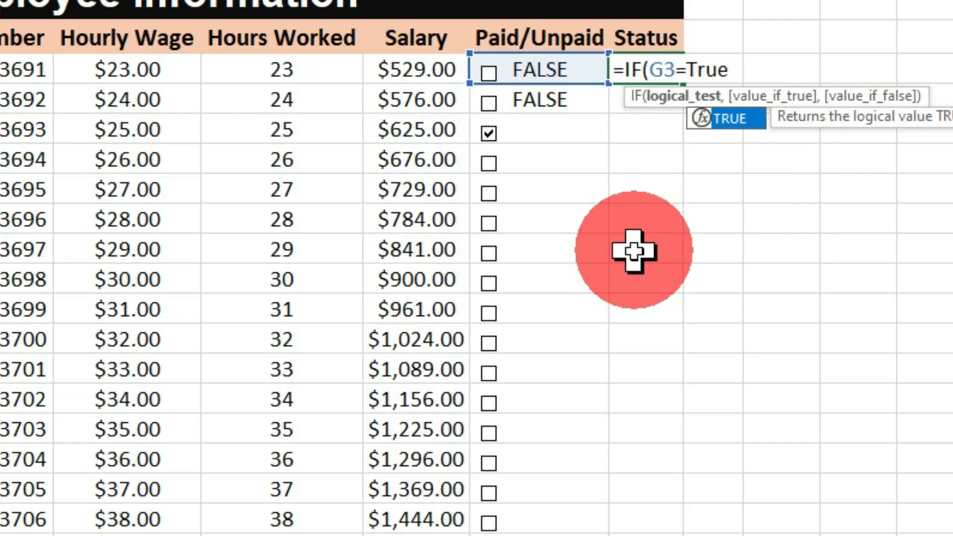
text(,)
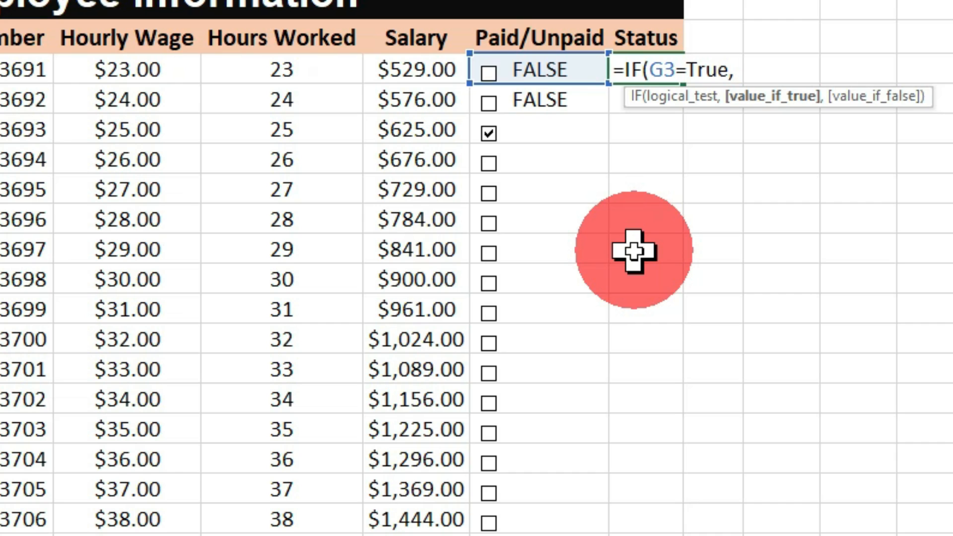
text("Yes)
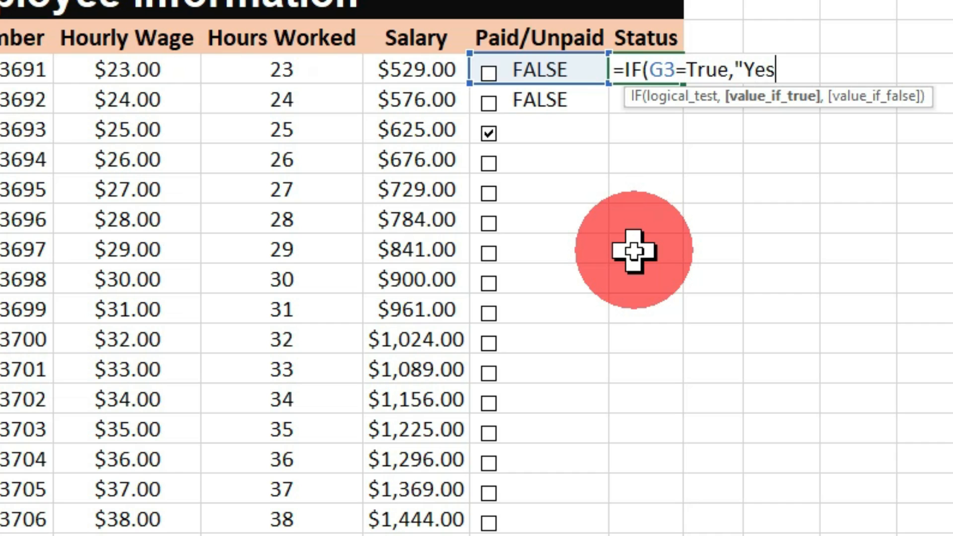
text(",)
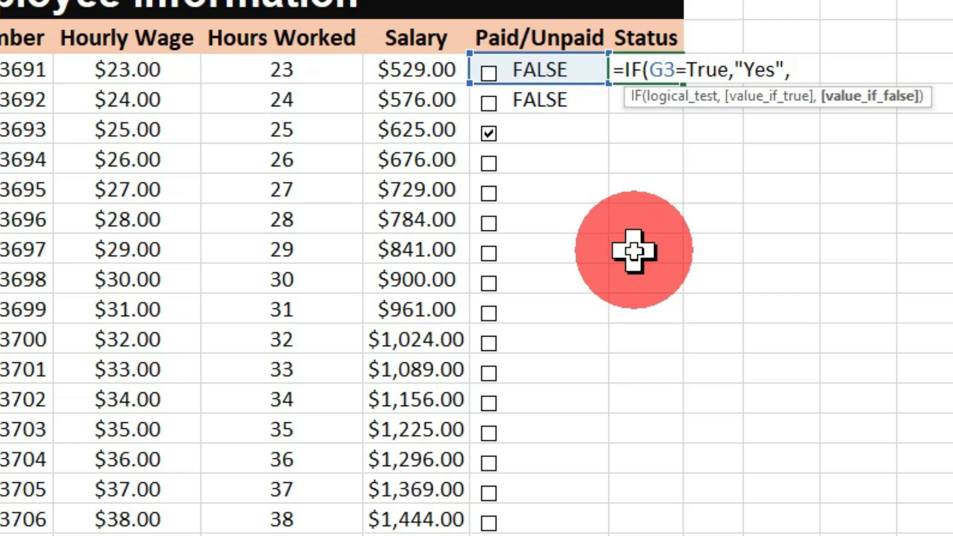
text("No")
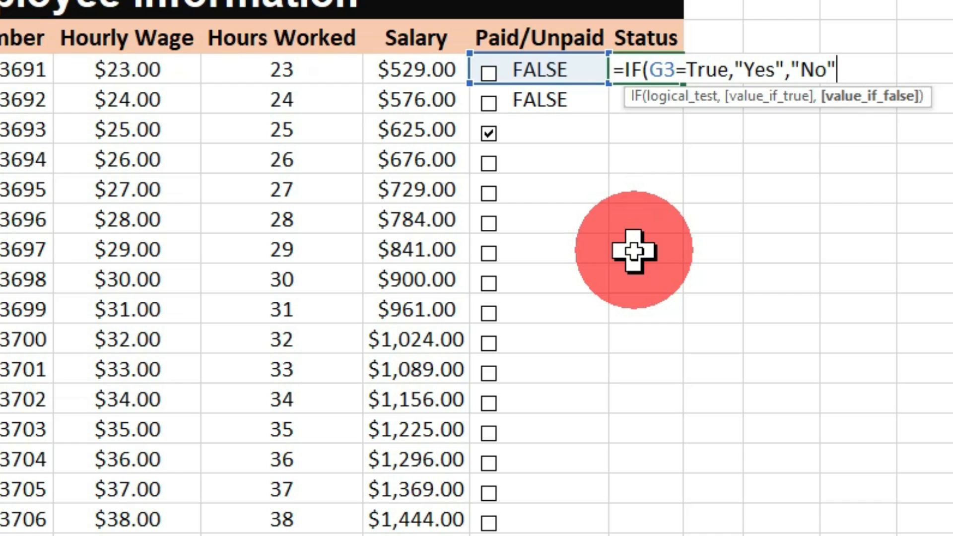
text())
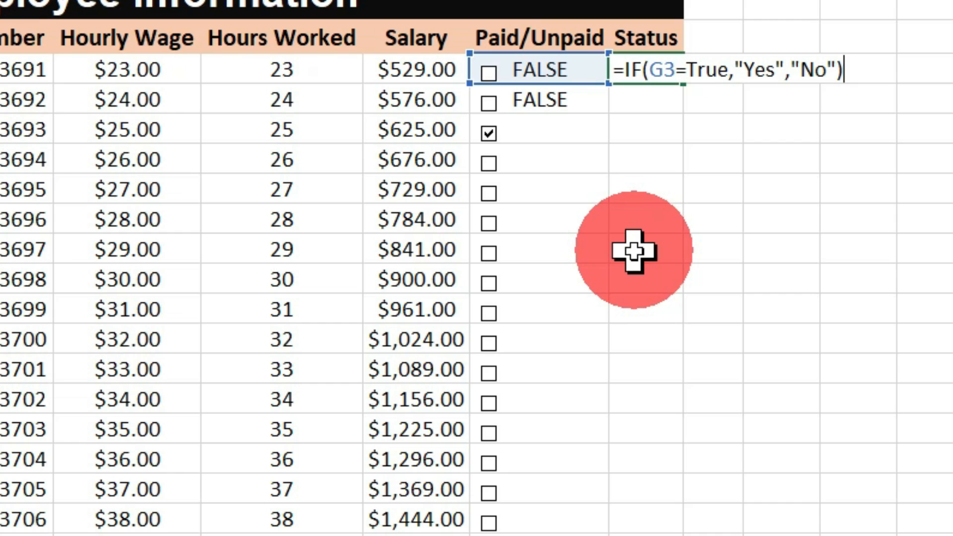
key(Return)
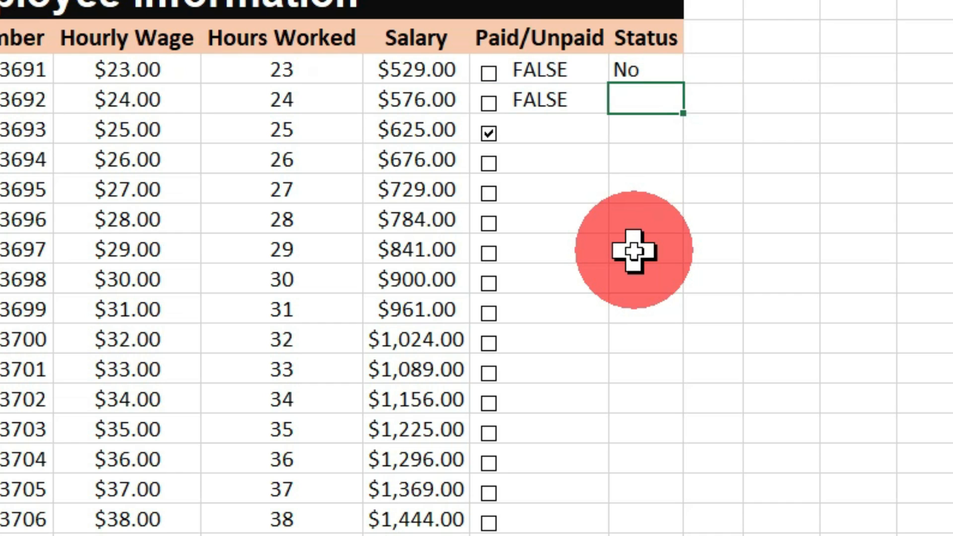
click(644, 68)
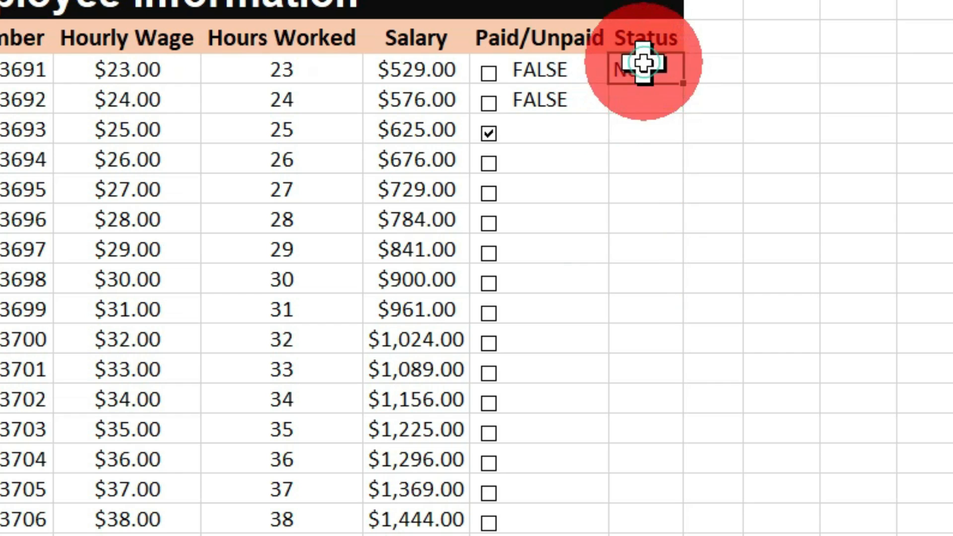
Fill the Status formula from H3 down to the last employee row, H22, and check the filled column.
double_click(689, 91)
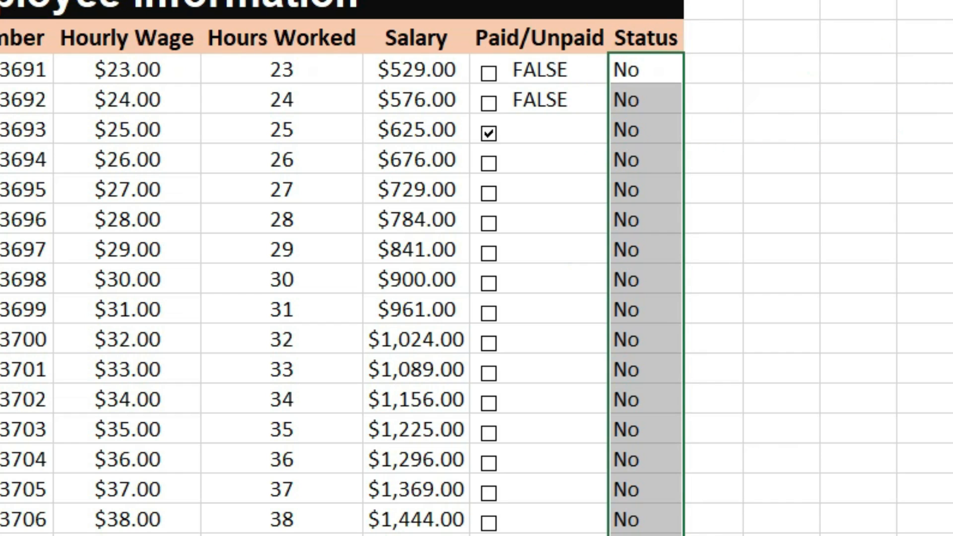
scroll(477, 268, down, 1)
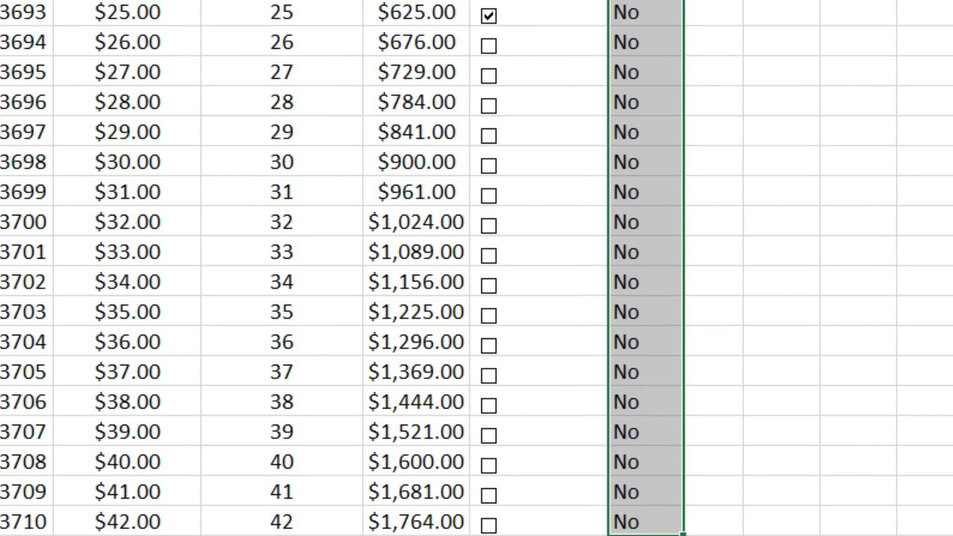
scroll(624, 175, up, 1)
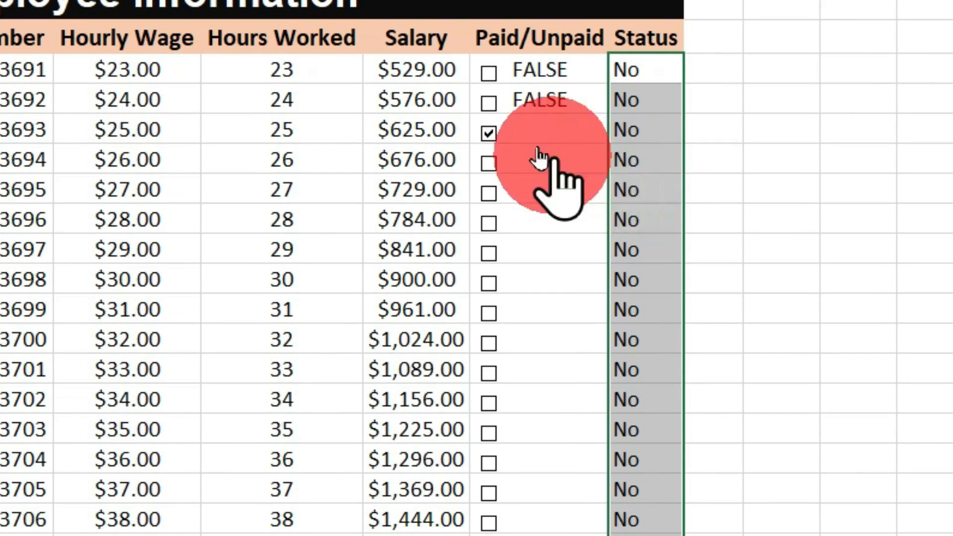
Tick the Paid/Unpaid check boxes in rows 3, 4, 6 and 7.
click(489, 73)
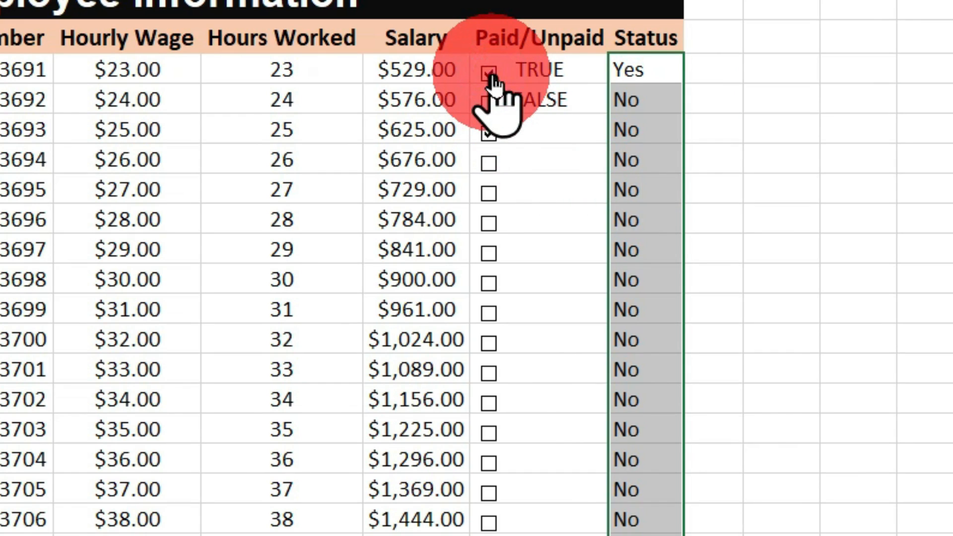
click(489, 103)
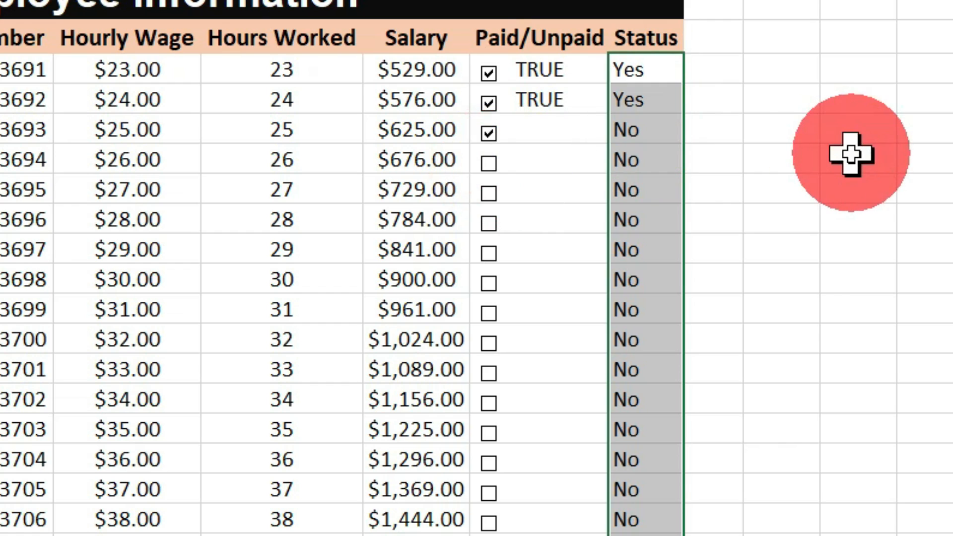
click(493, 162)
click(490, 193)
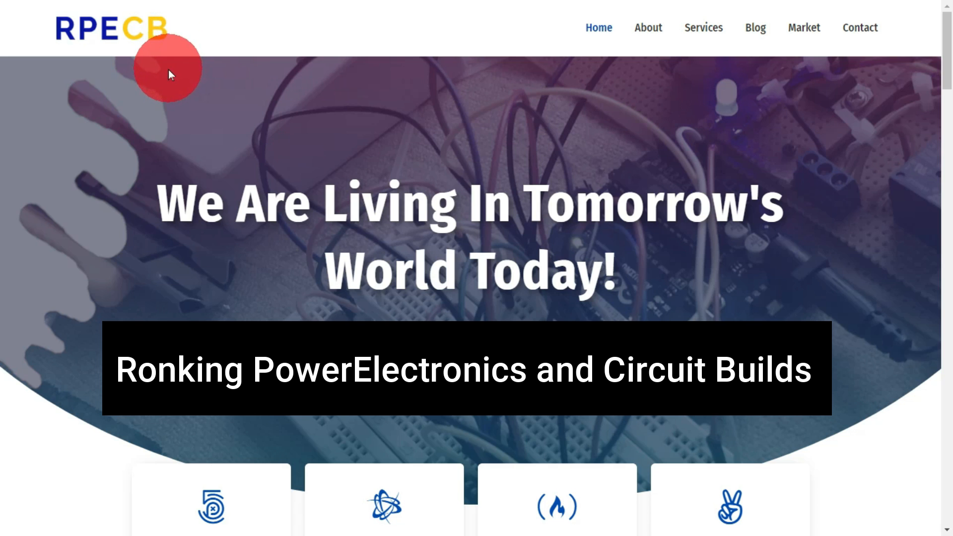
Look through the RPECB website's home page, covering its featured services, portfolio and client testimonials, and return to its beginning.
scroll(239, 172, down, 7)
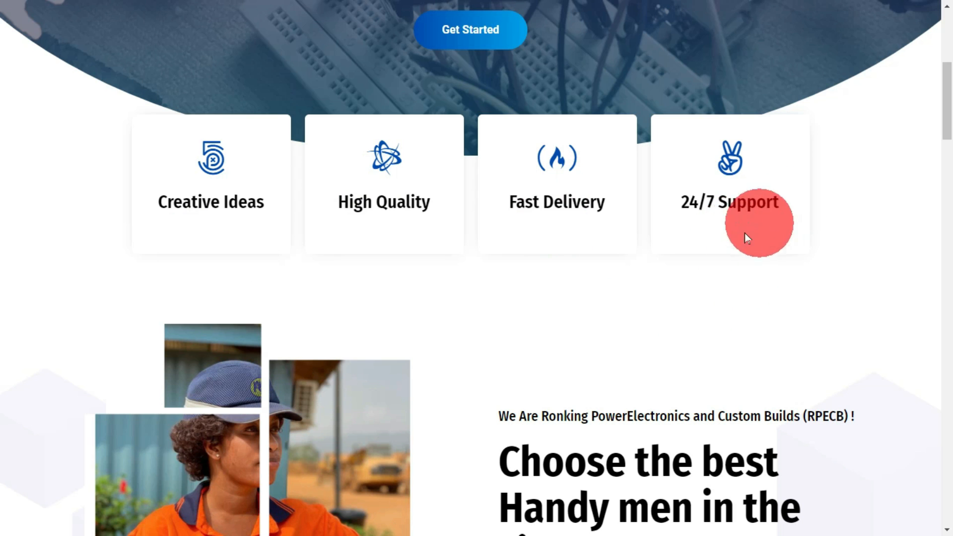
scroll(716, 233, down, 5)
scroll(716, 231, down, 3)
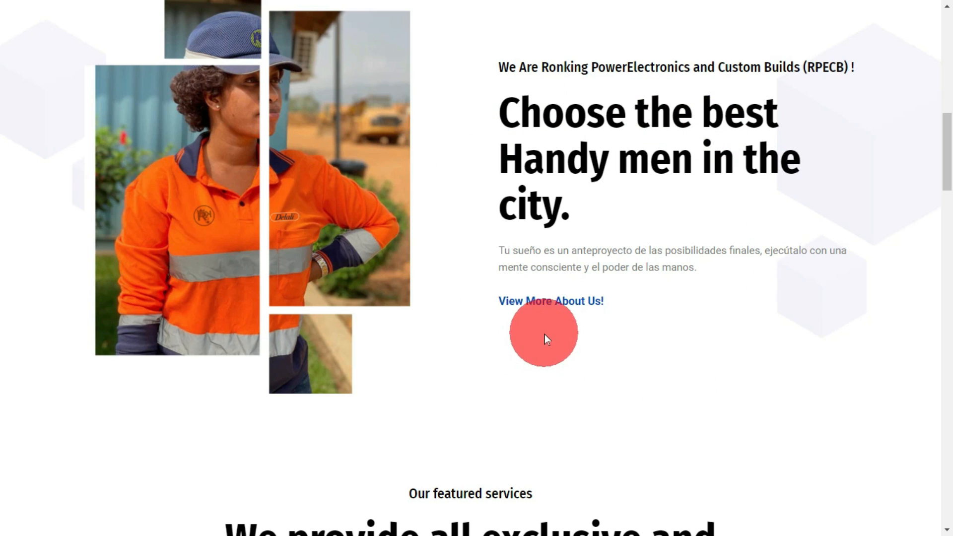
scroll(544, 334, down, 5)
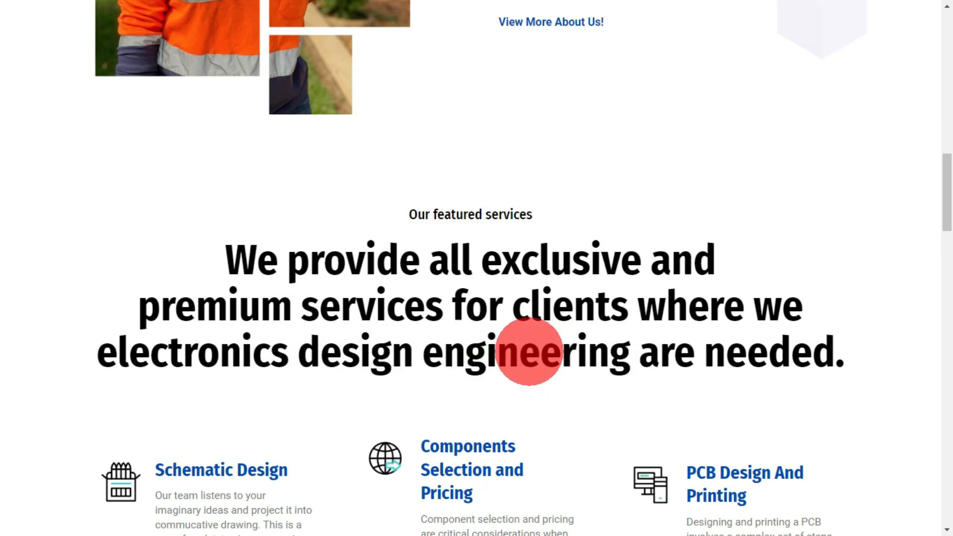
scroll(527, 350, down, 5)
scroll(537, 340, down, 3)
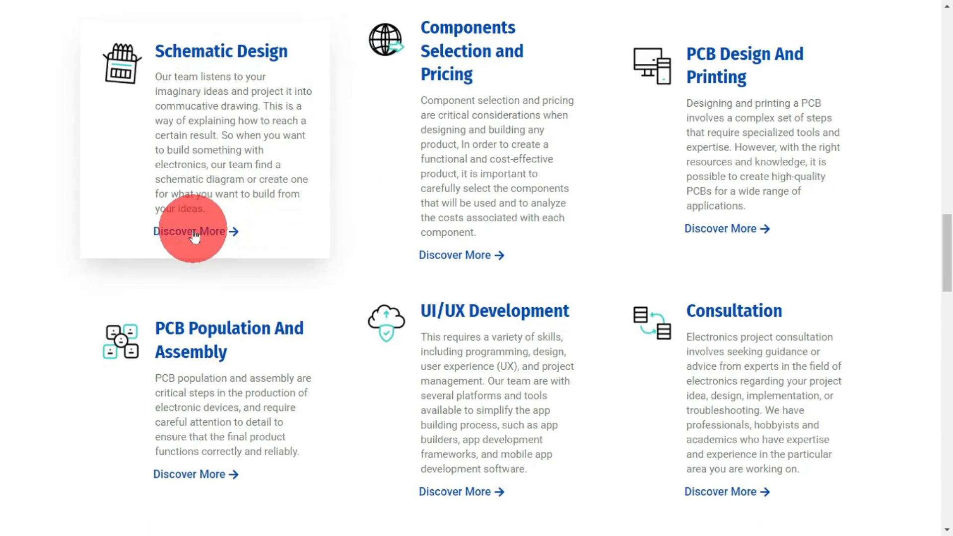
scroll(484, 308, down, 5)
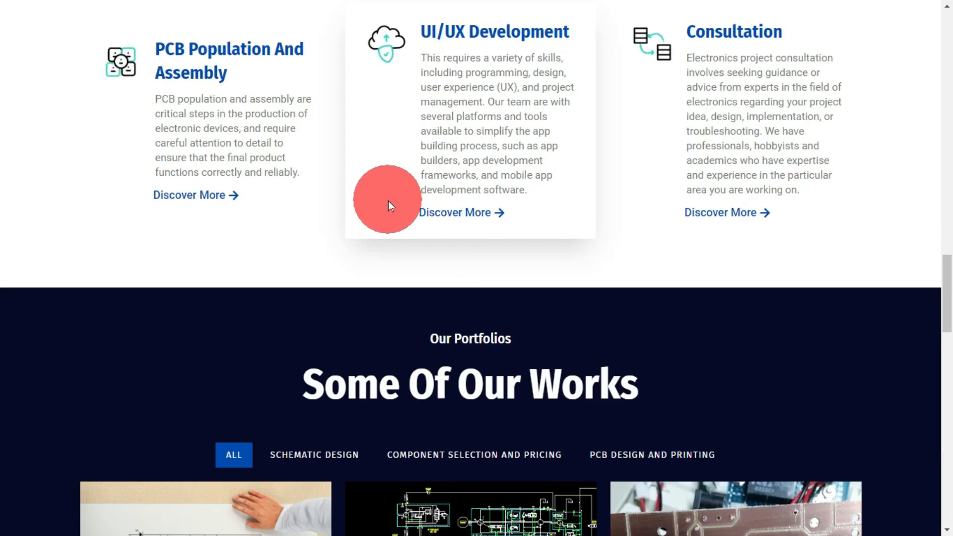
scroll(388, 201, down, 5)
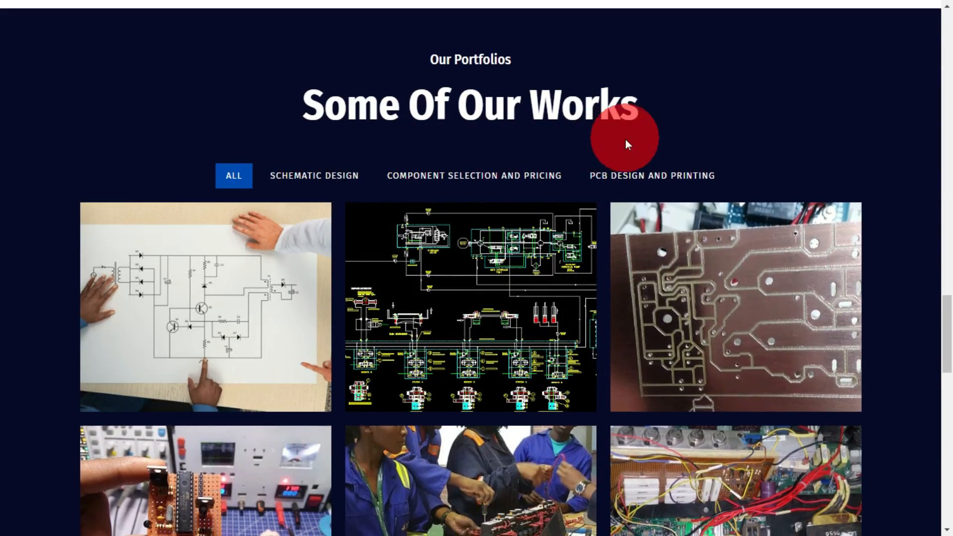
scroll(355, 151, down, 3)
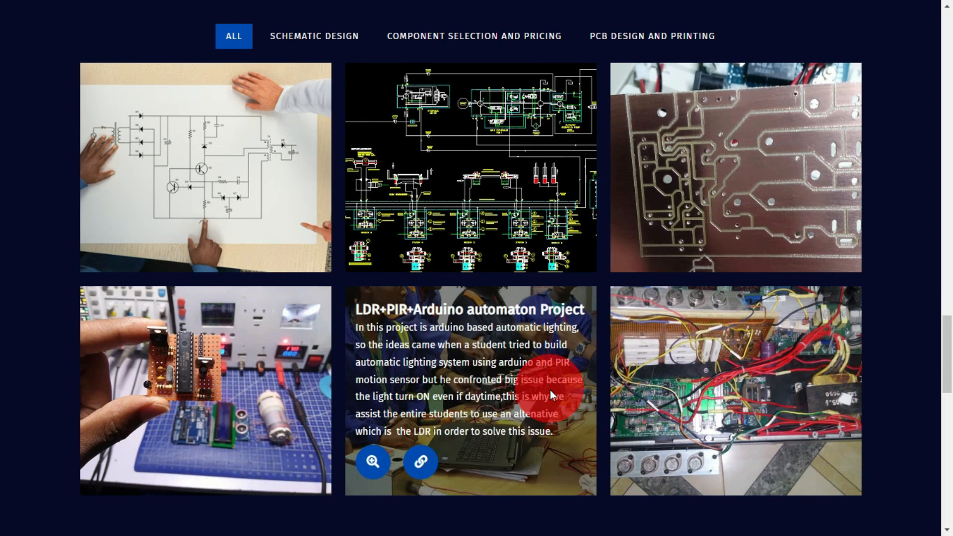
scroll(550, 389, down, 10)
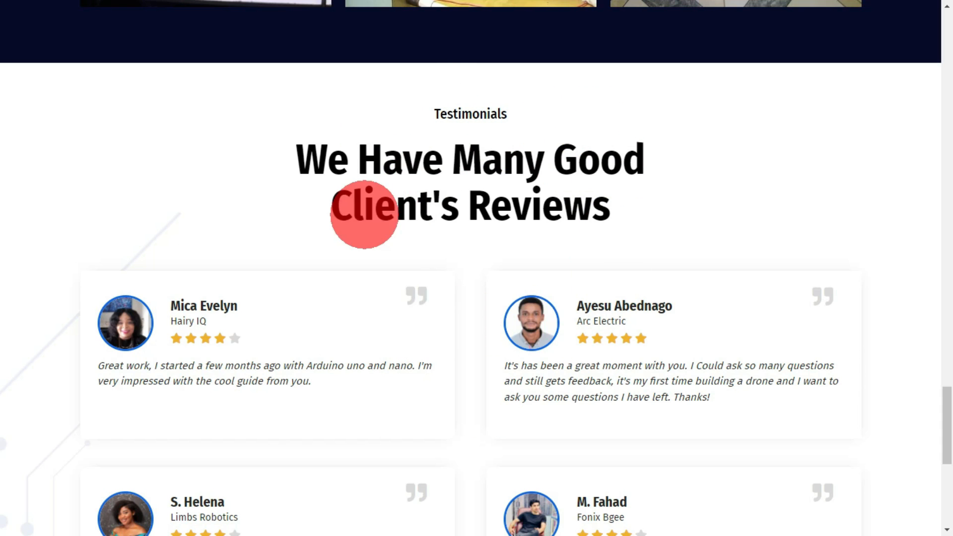
scroll(432, 270, down, 7)
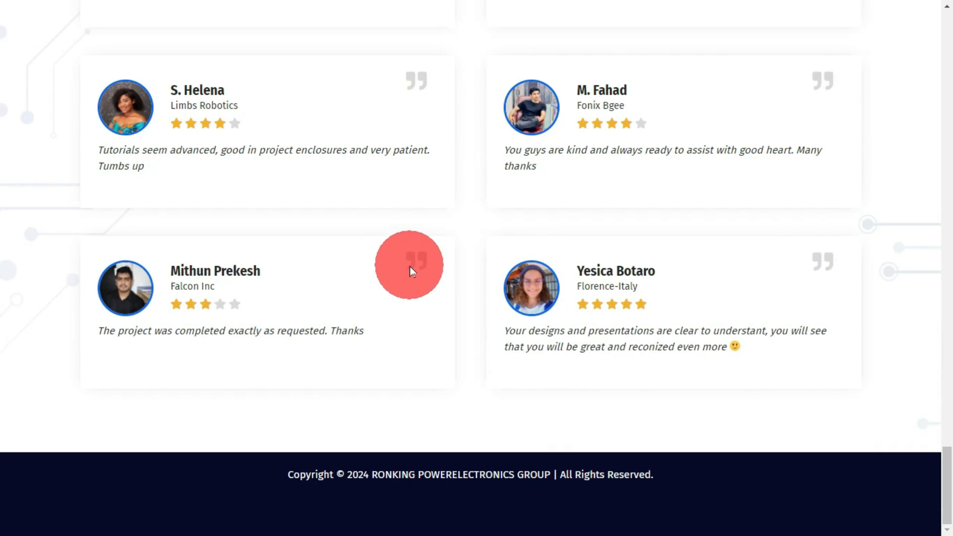
scroll(409, 266, up, 4)
key(Home)
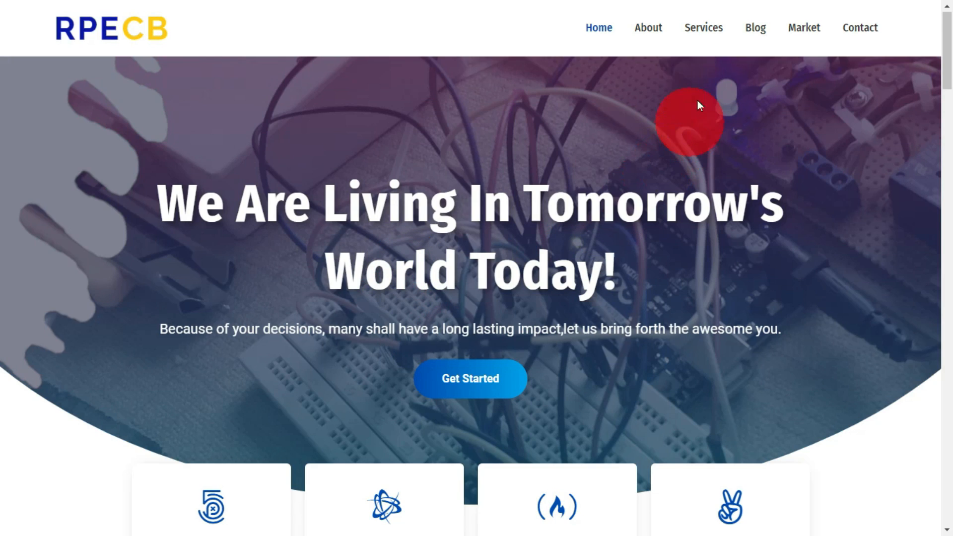
Open the website's About page and review its mission and vision, team members and client reviews.
click(645, 29)
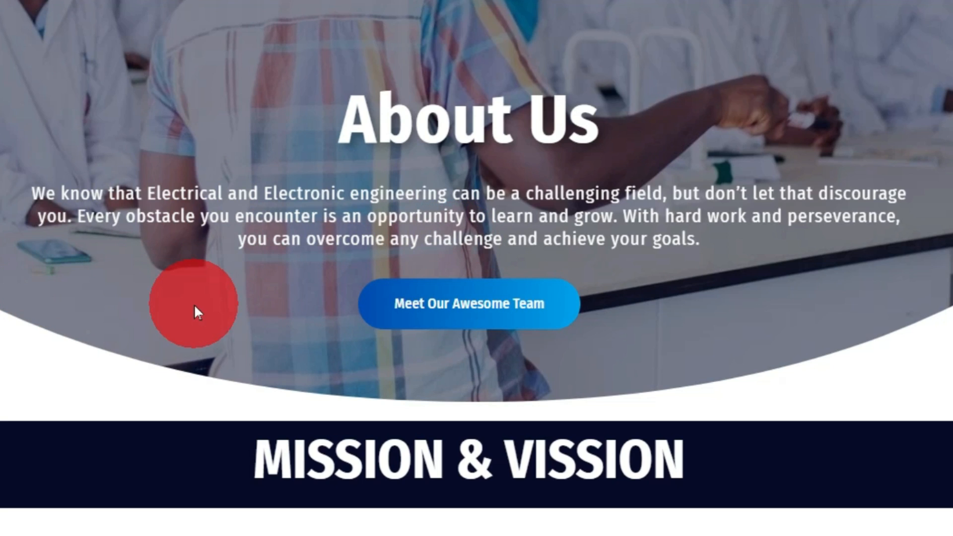
scroll(195, 304, down, 2)
scroll(337, 213, up, 2)
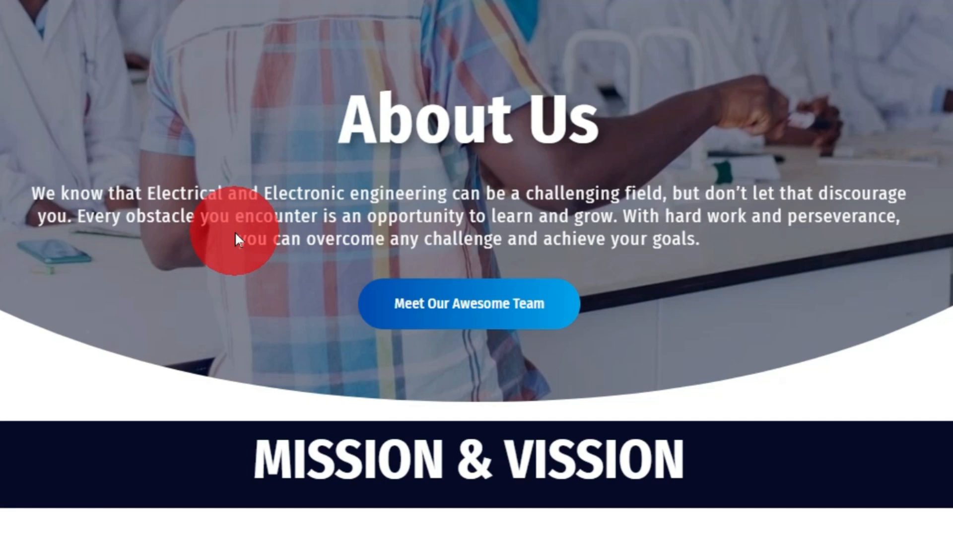
scroll(234, 231, down, 7)
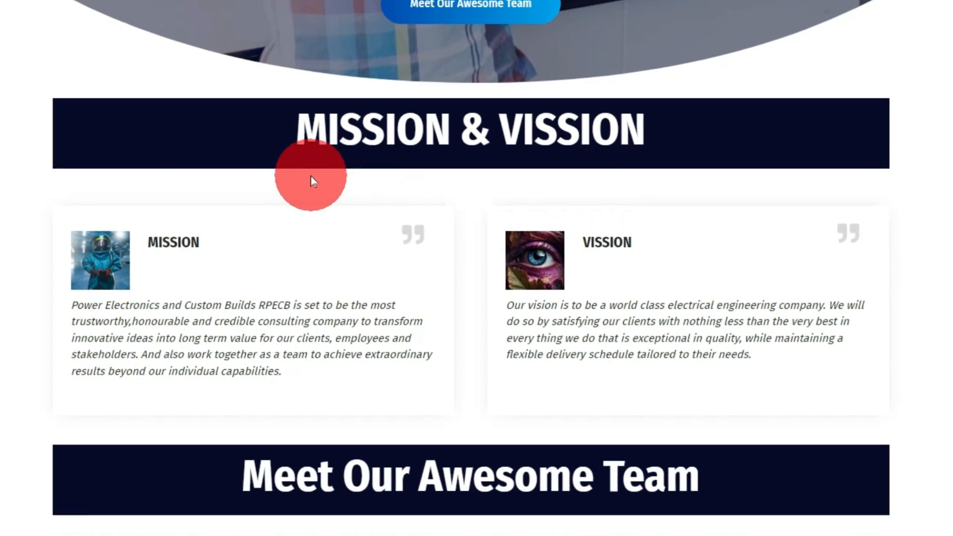
scroll(546, 189, down, 4)
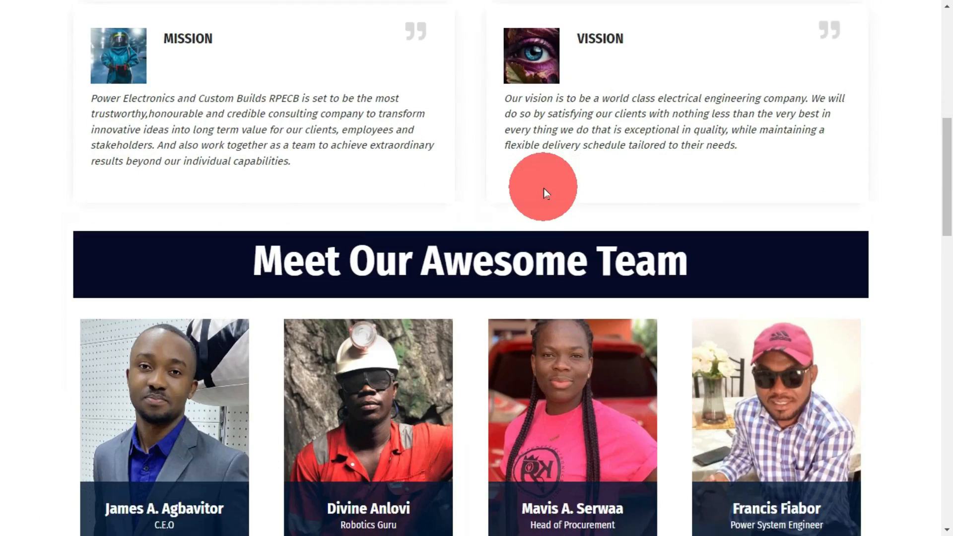
scroll(543, 188, down, 2)
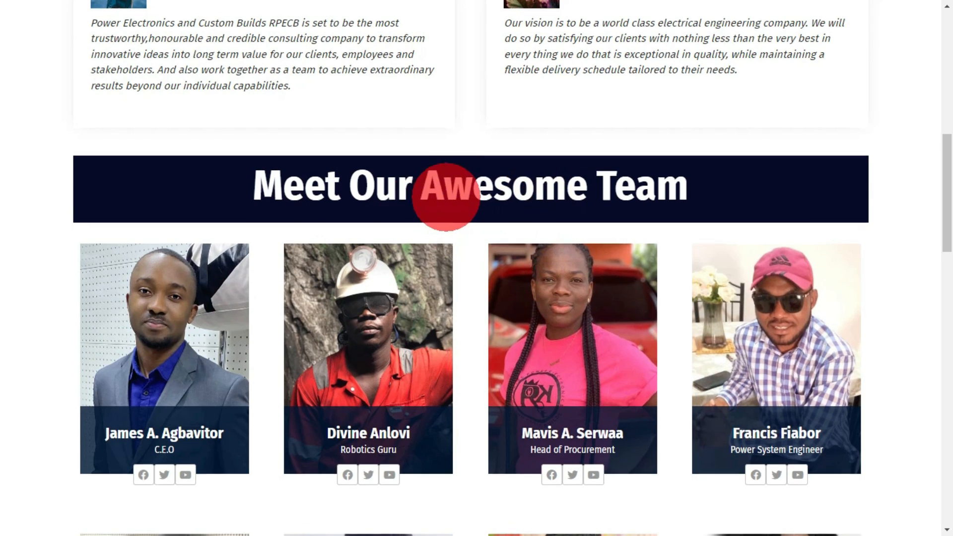
scroll(402, 213, down, 4)
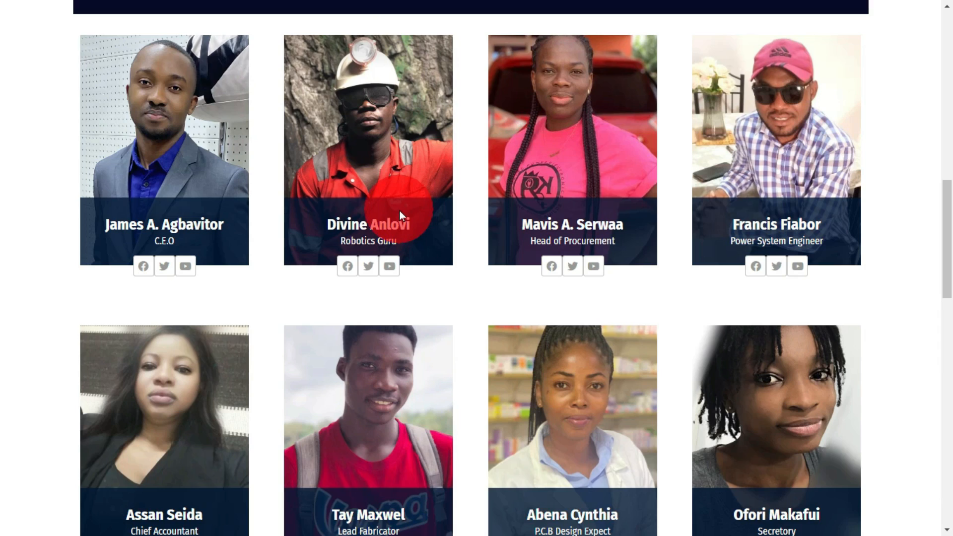
scroll(400, 211, down, 7)
scroll(415, 283, down, 8)
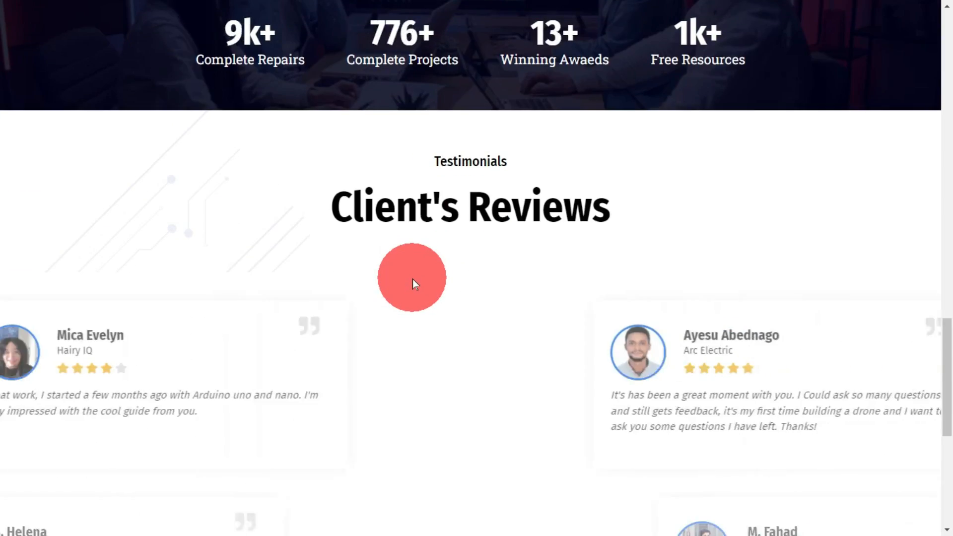
scroll(380, 271, up, 8)
scroll(376, 262, up, 20)
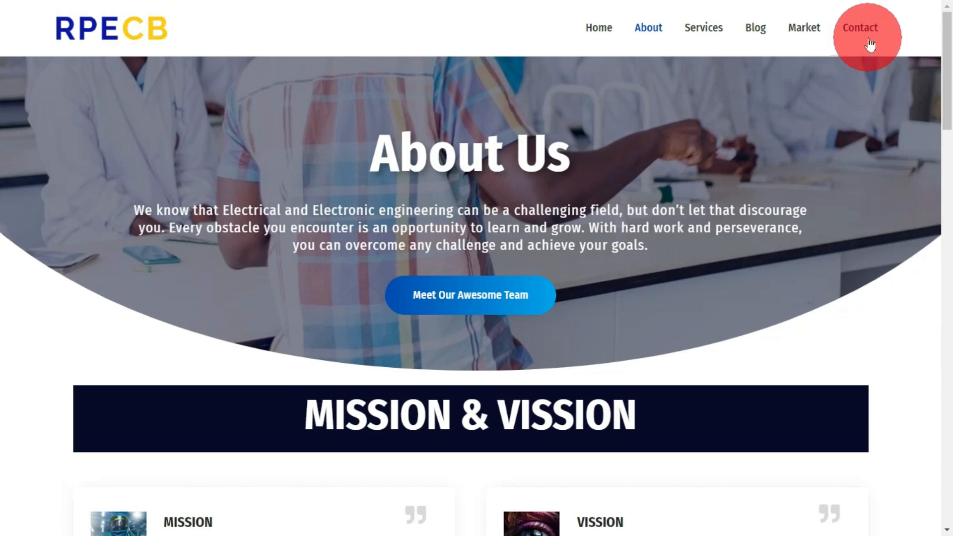
Open the website's Contact page and review the contact details and message form.
click(869, 45)
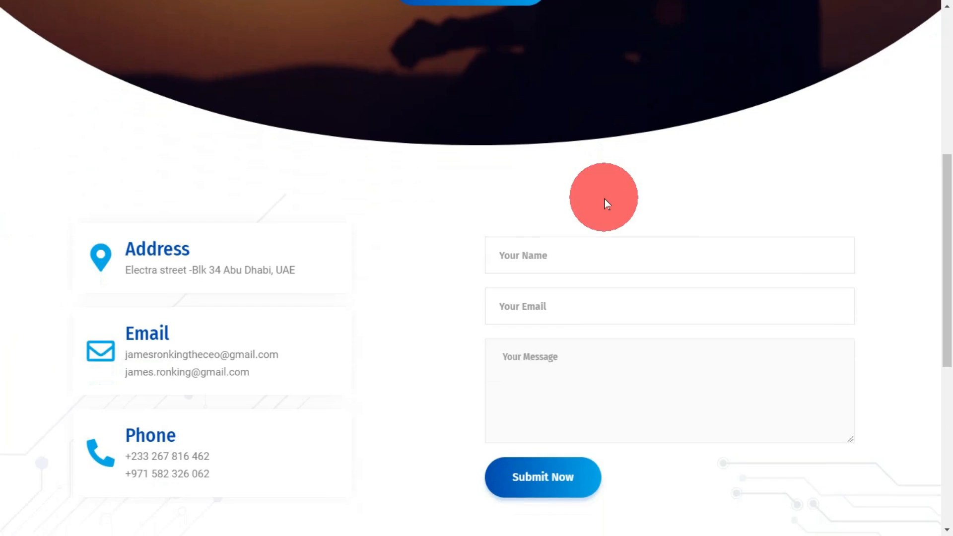
scroll(601, 203, down, 5)
scroll(571, 213, up, 4)
scroll(560, 216, up, 1)
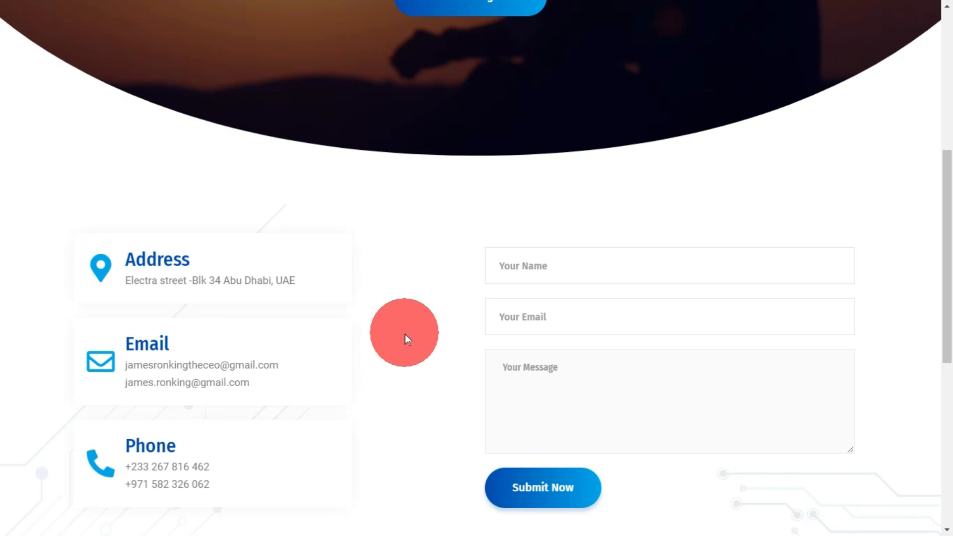
scroll(389, 330, up, 7)
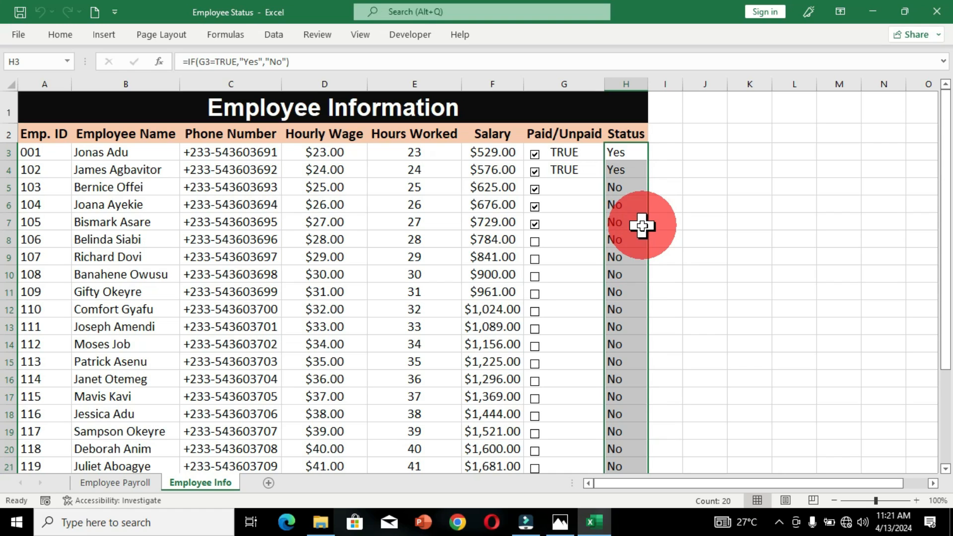
Back in Excel, start a new conditional formatting rule for the selected Status cells with the type Format only cells that contain.
click(61, 35)
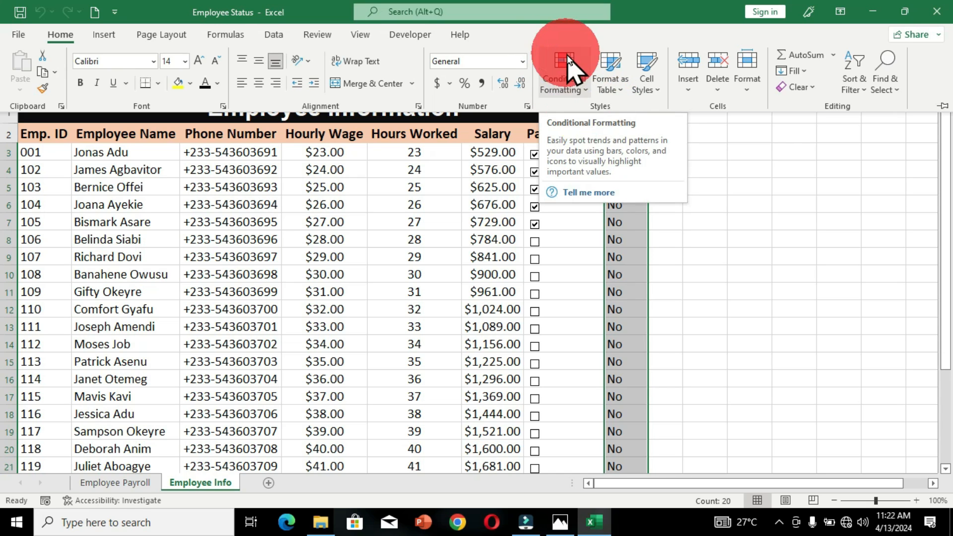
click(573, 85)
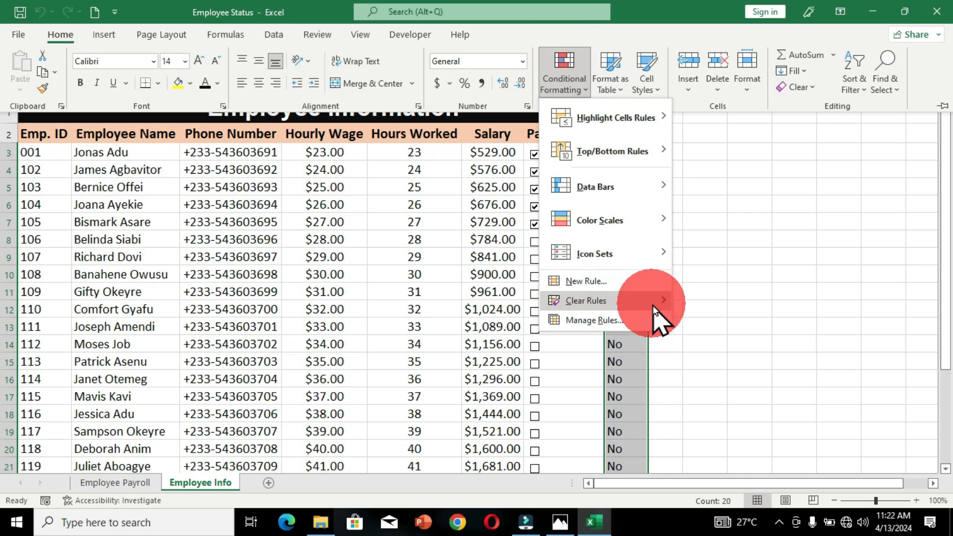
click(608, 281)
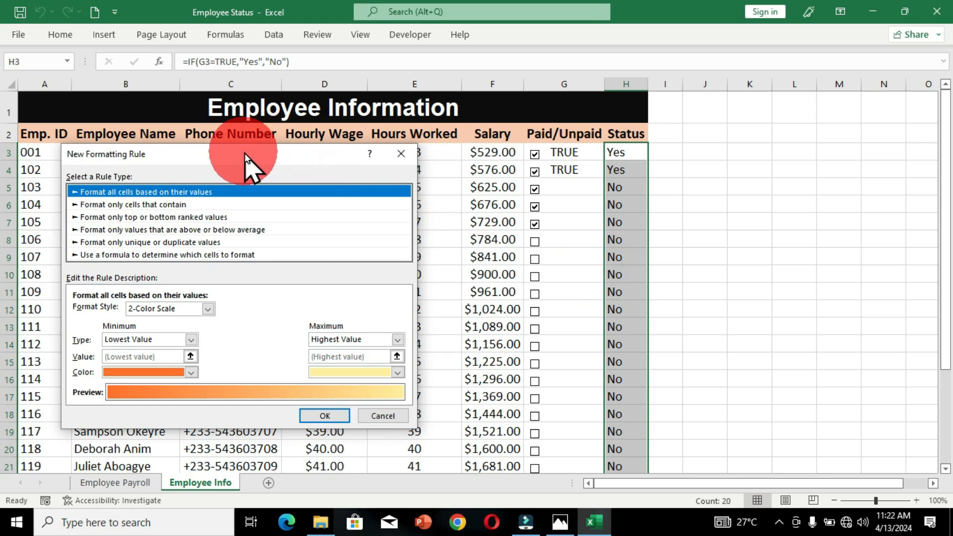
drag(245, 153, 368, 132)
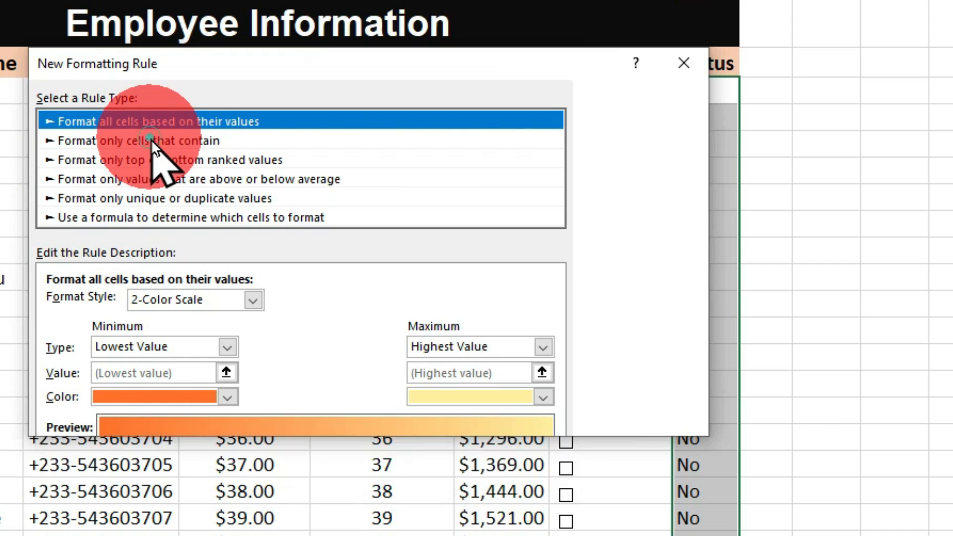
click(151, 140)
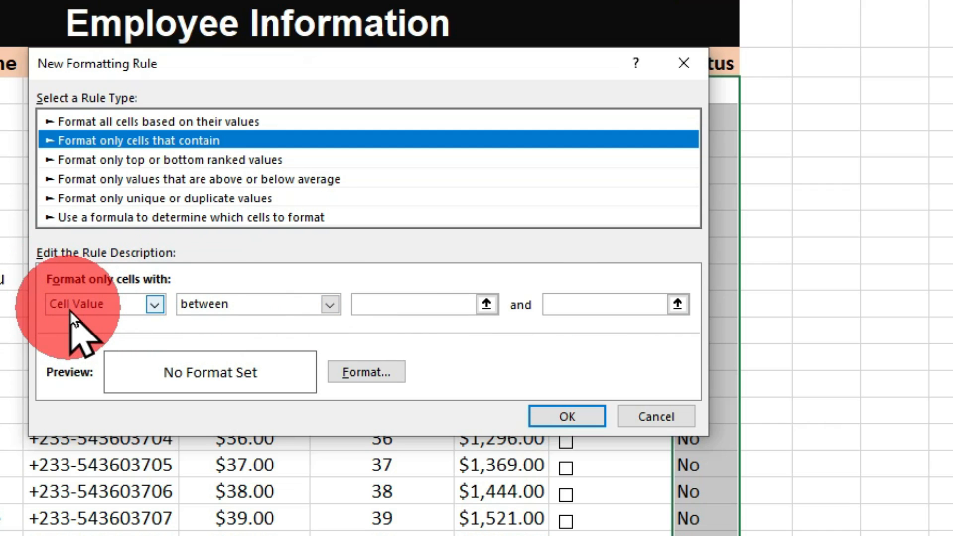
Set the formatting rule's condition to Specific Text containing Yes.
click(155, 304)
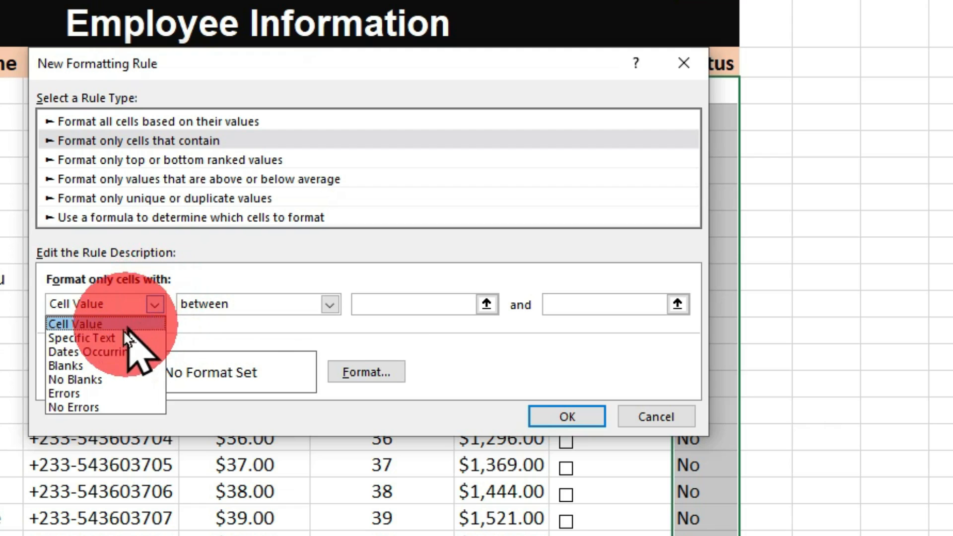
click(110, 336)
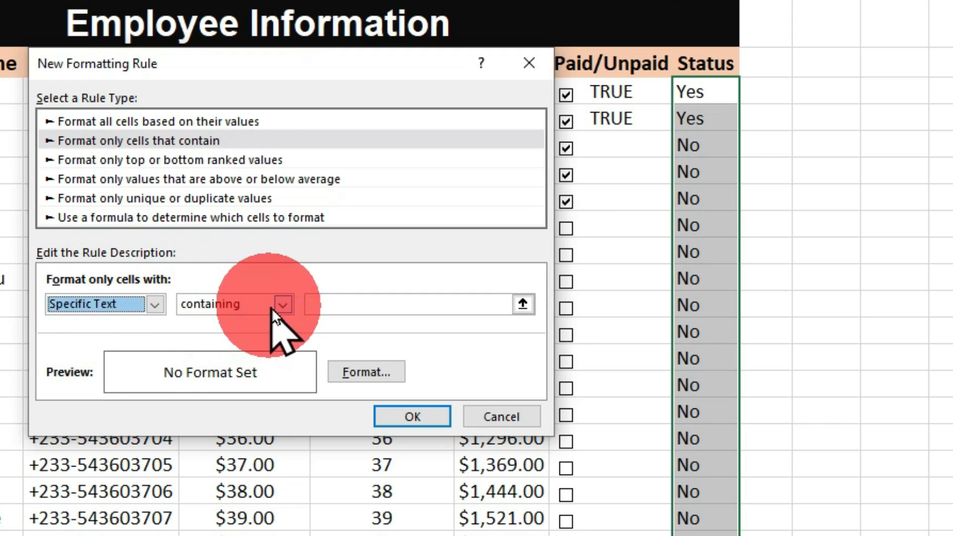
click(288, 304)
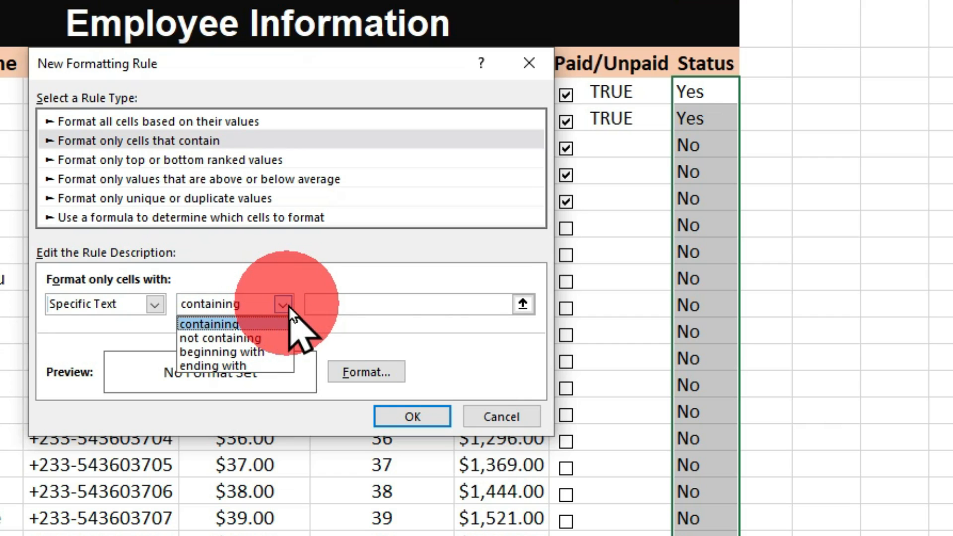
click(268, 305)
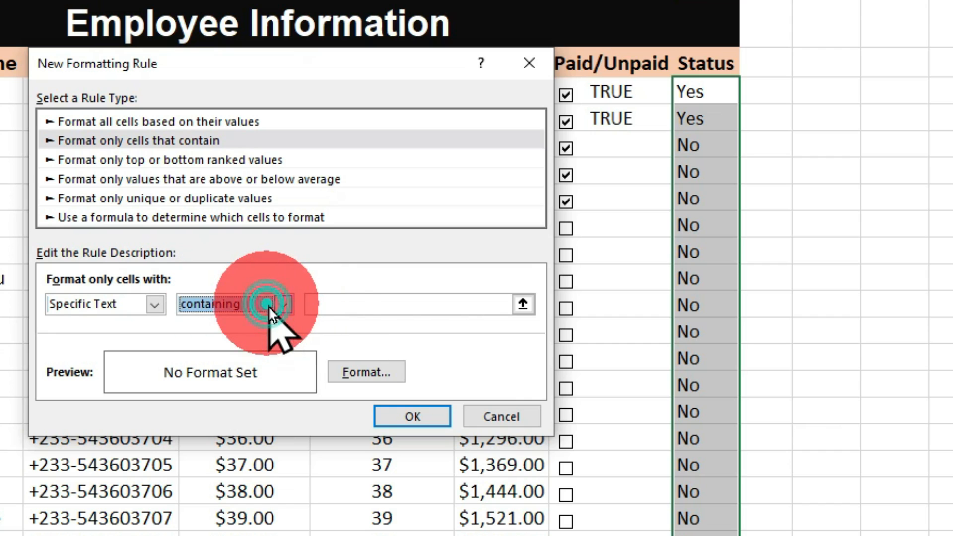
click(324, 304)
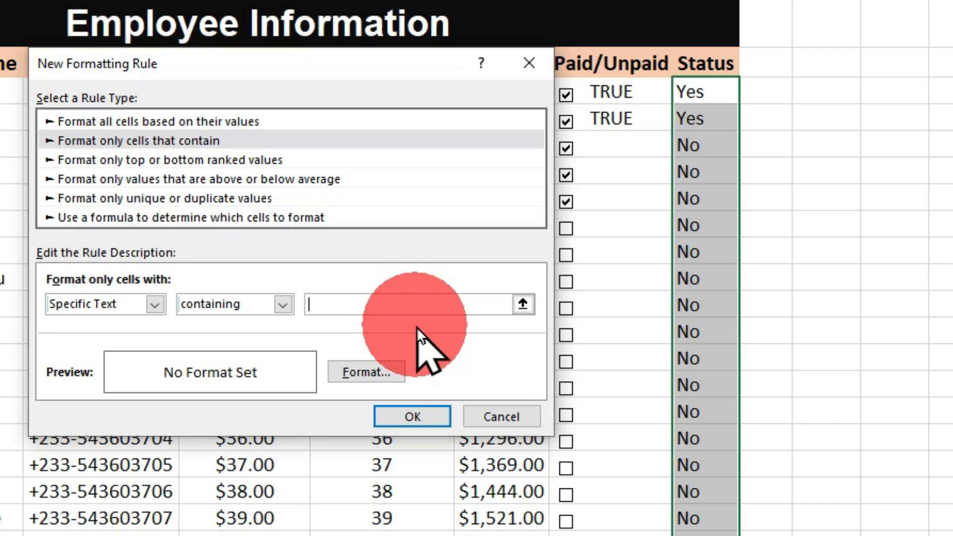
text(Yes)
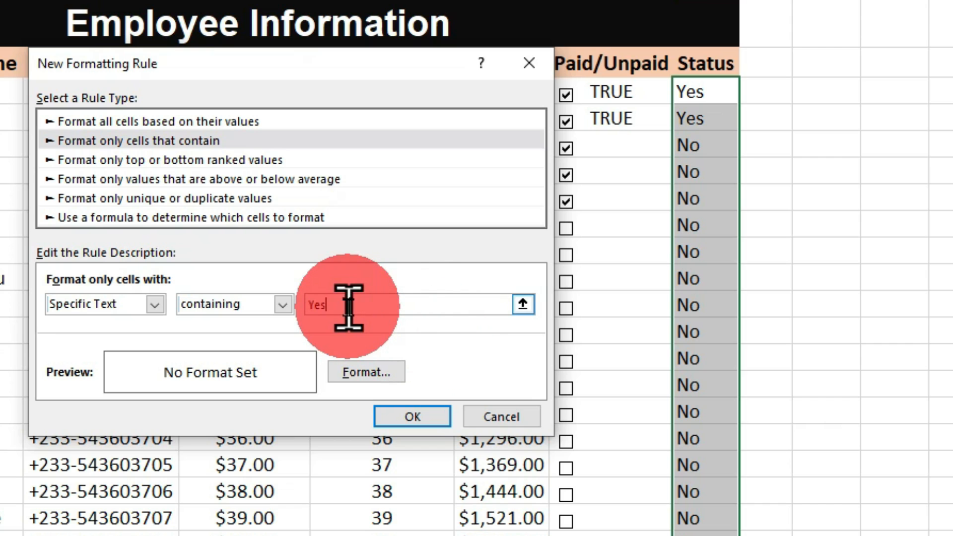
click(719, 206)
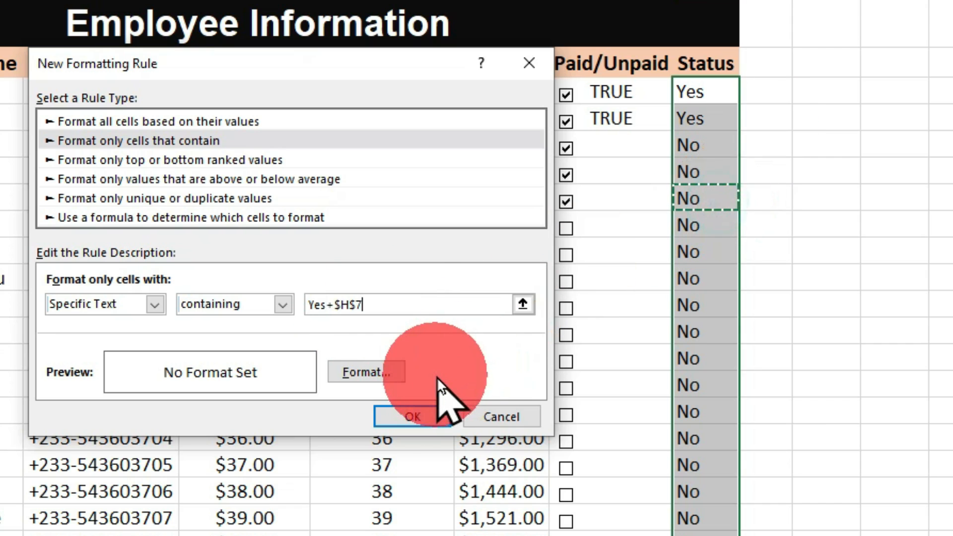
Define the Yes rule's format with a dark green fill and a white font color.
click(379, 371)
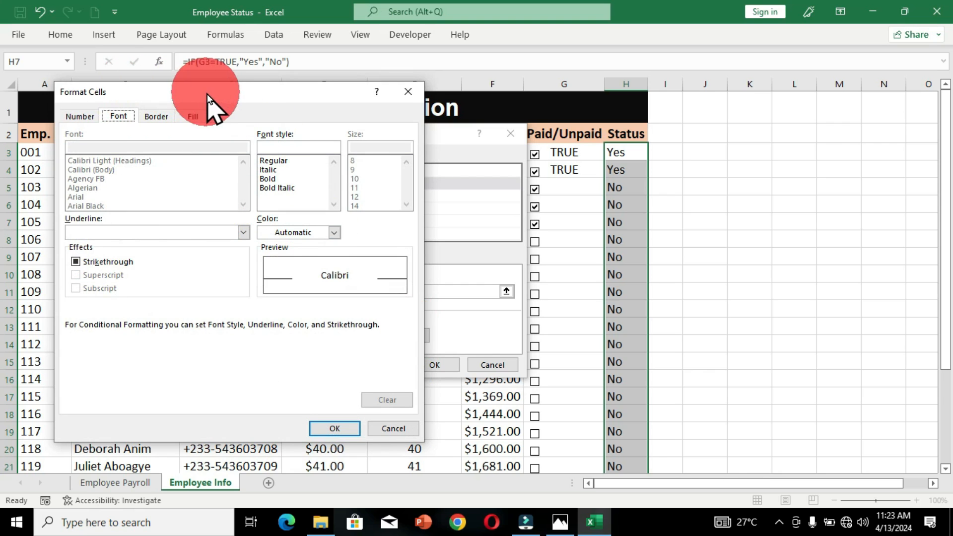
click(200, 117)
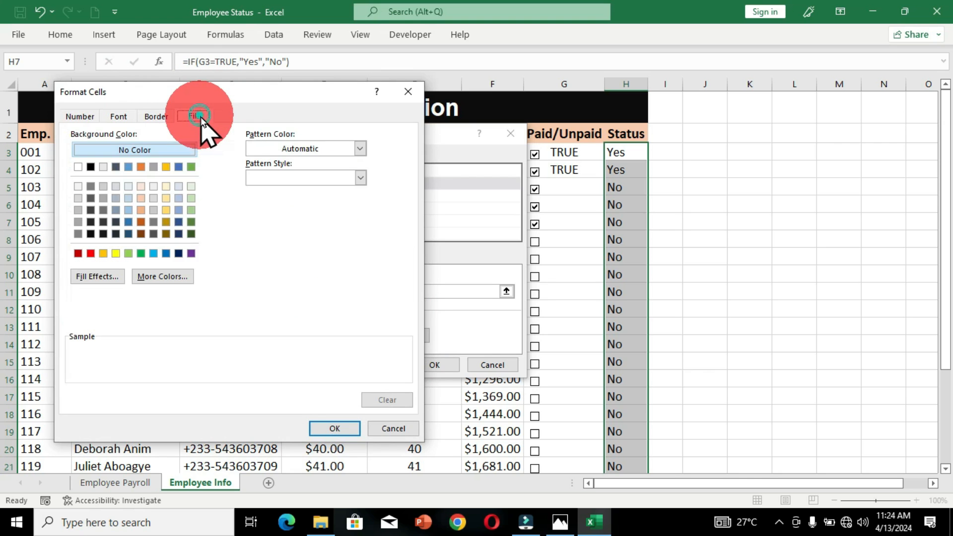
click(186, 152)
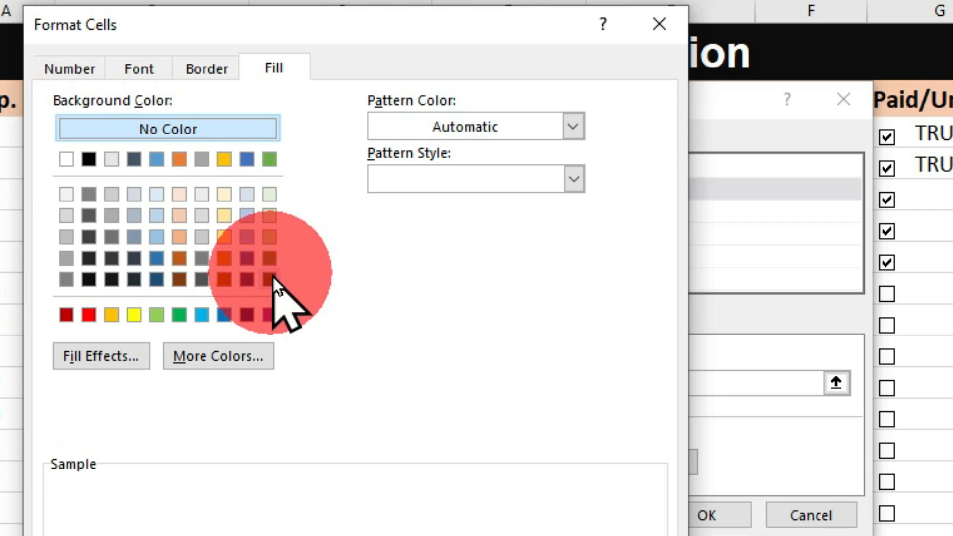
click(272, 278)
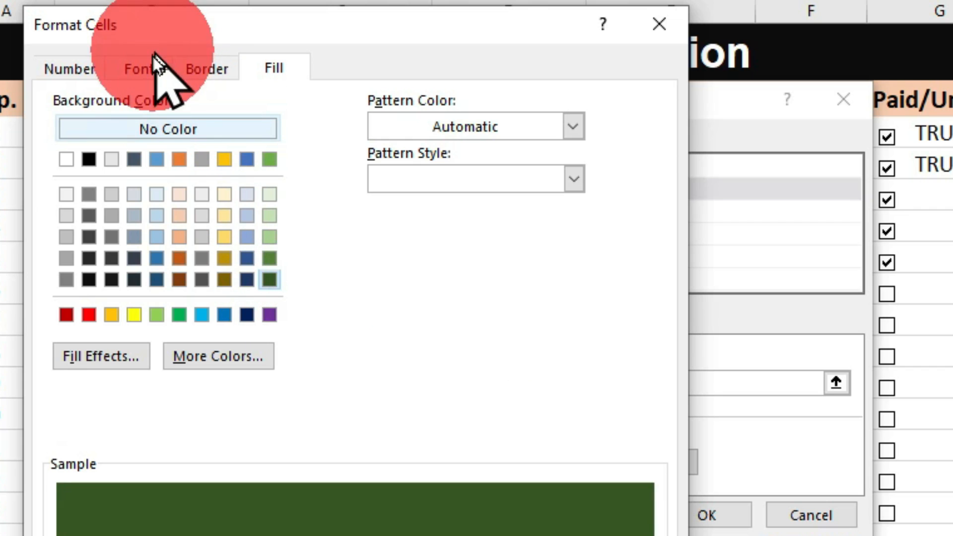
click(145, 70)
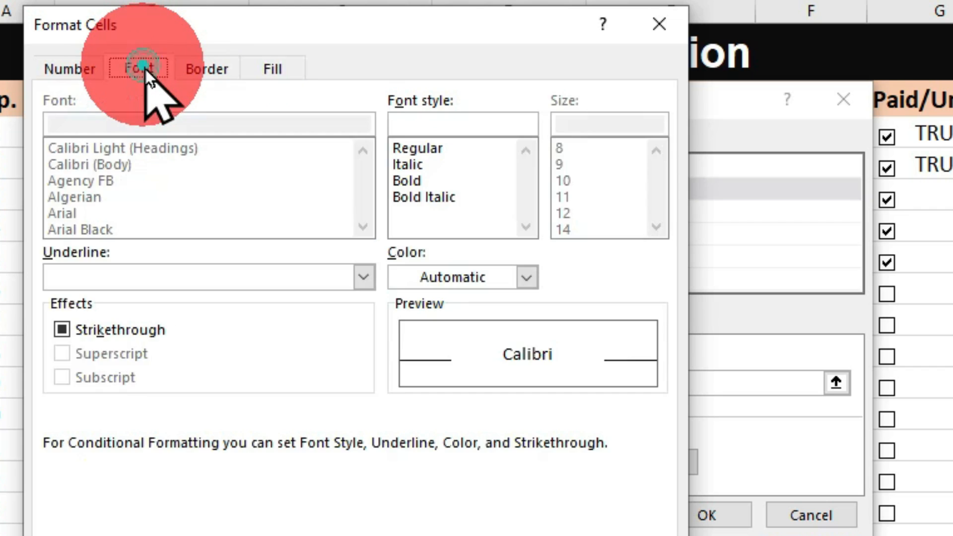
click(527, 281)
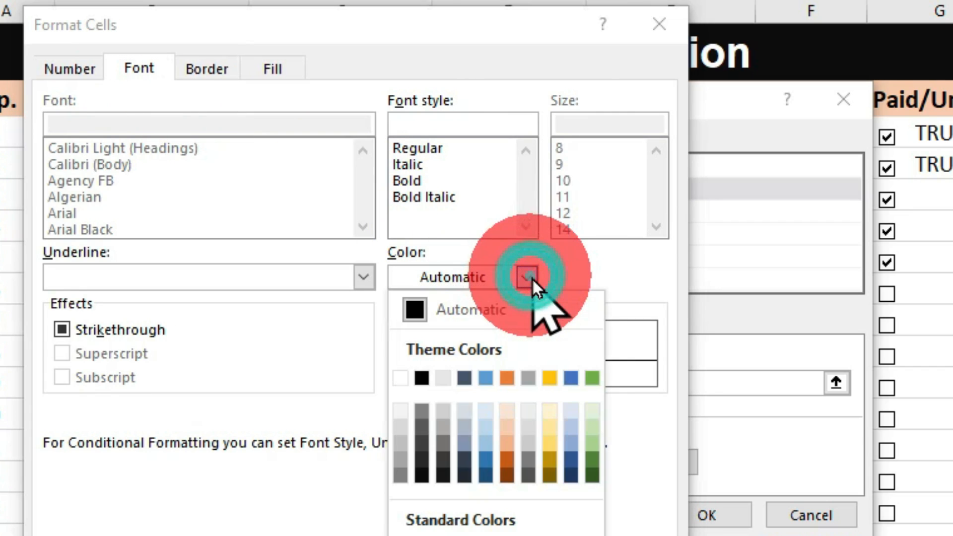
click(401, 376)
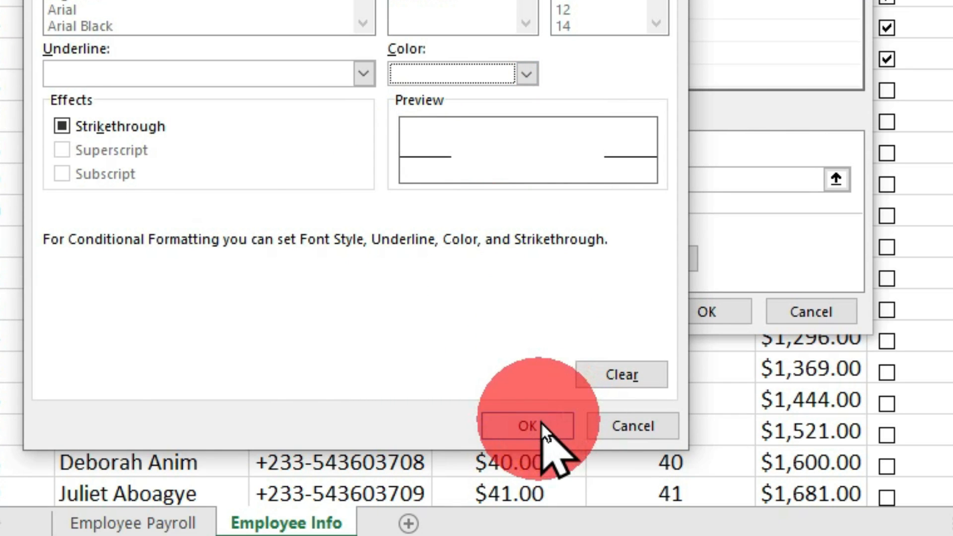
Apply the Yes rule to the Status cells and test it by clearing the Paid/Unpaid check box in row 3.
click(541, 423)
click(707, 311)
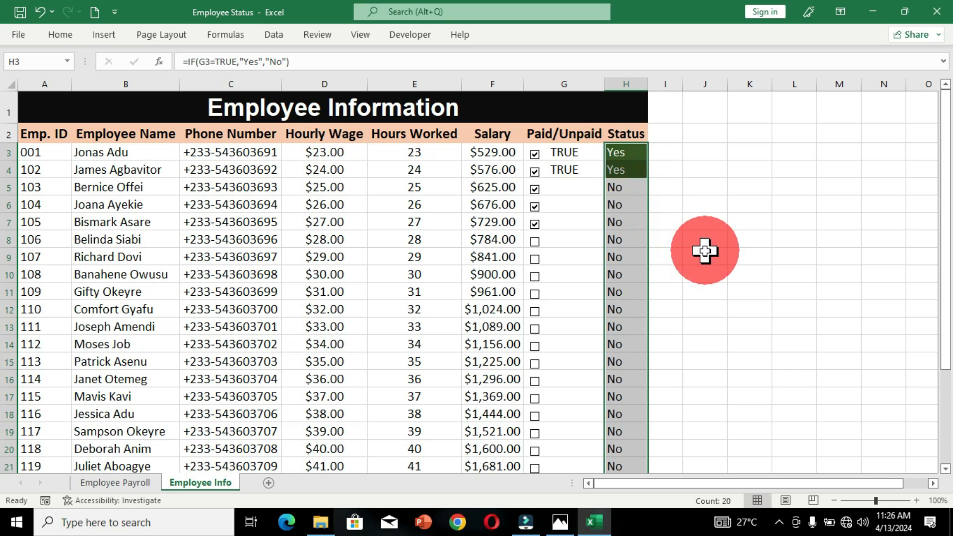
click(535, 154)
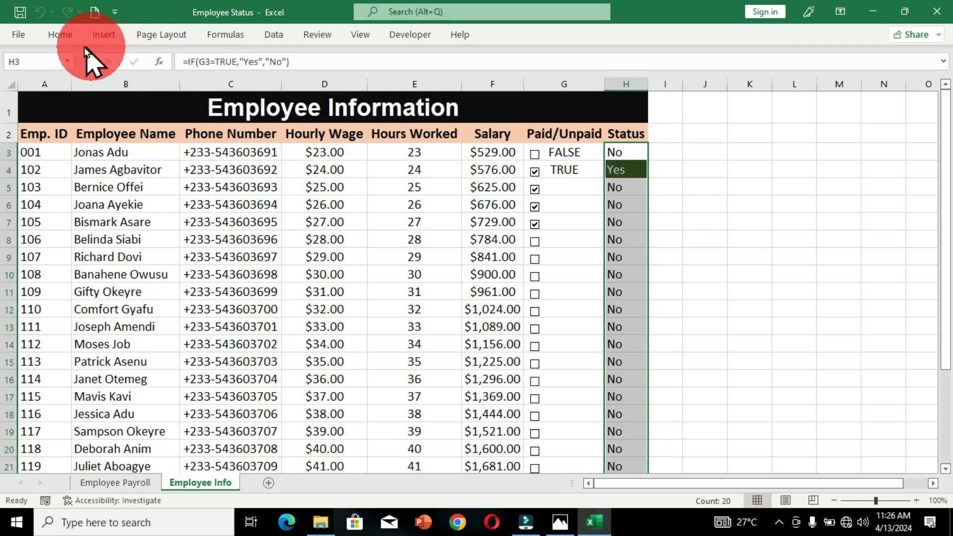
Start another conditional formatting rule for the Status cells, formatting only cells that contain the specific text No.
click(70, 38)
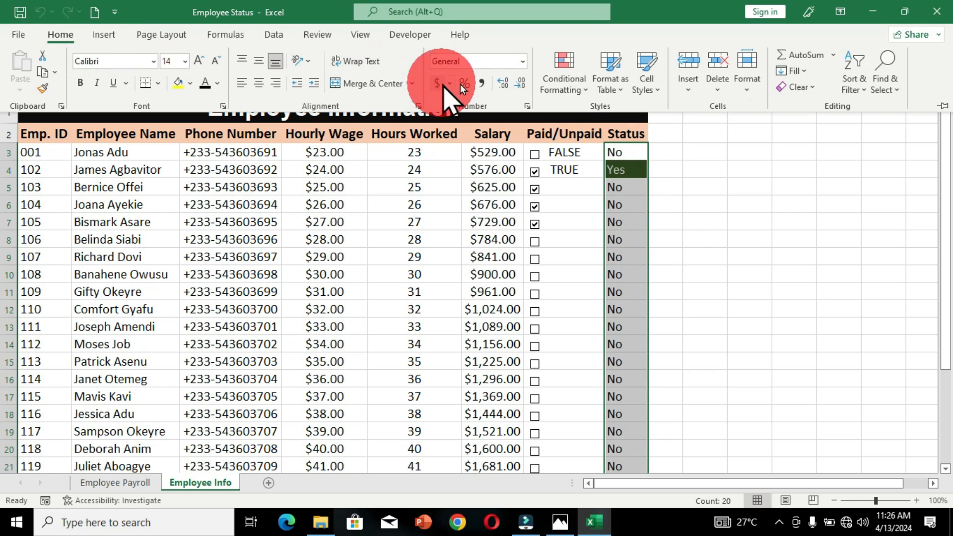
click(562, 82)
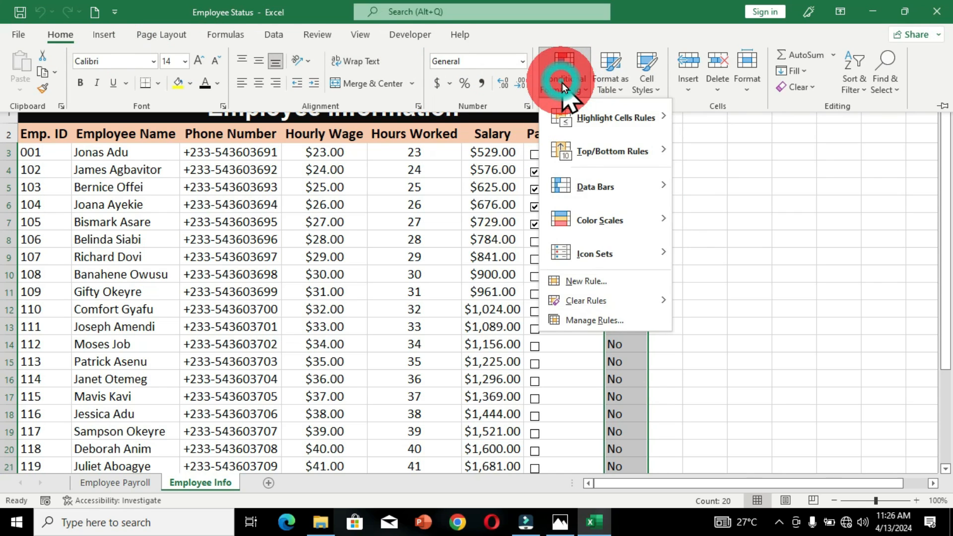
click(595, 287)
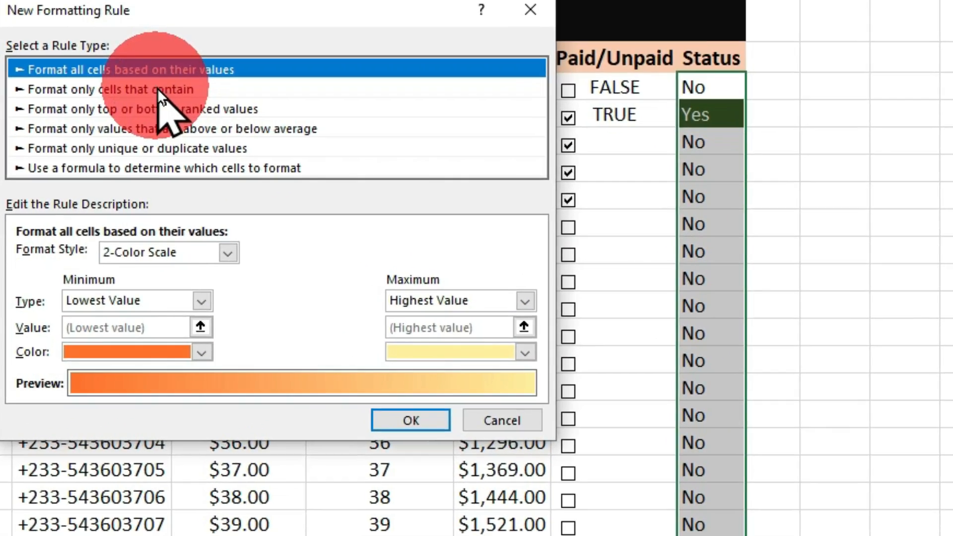
click(208, 119)
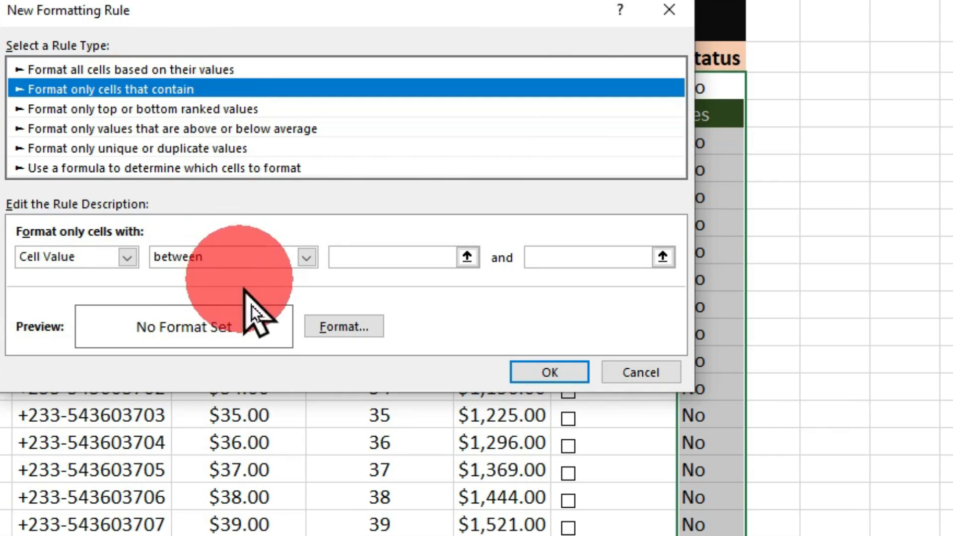
click(130, 259)
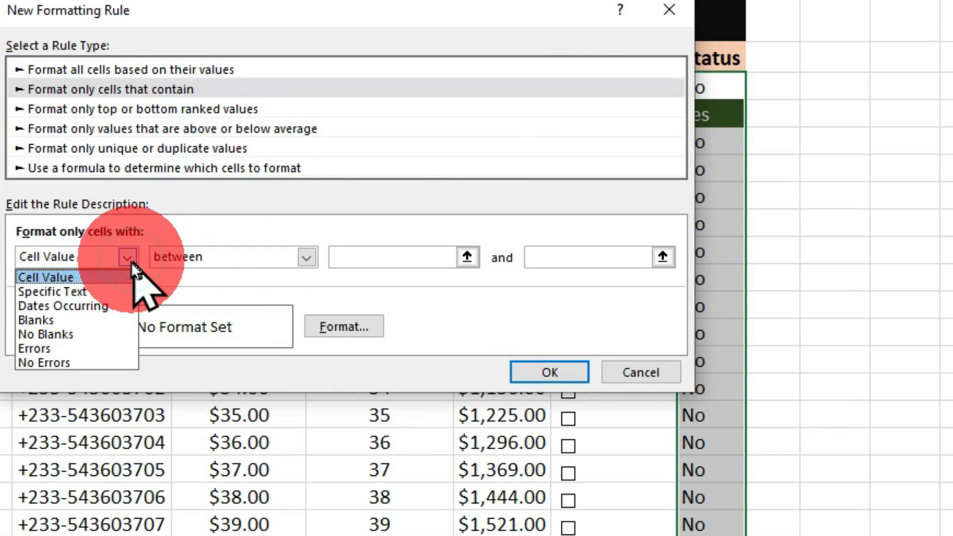
click(76, 291)
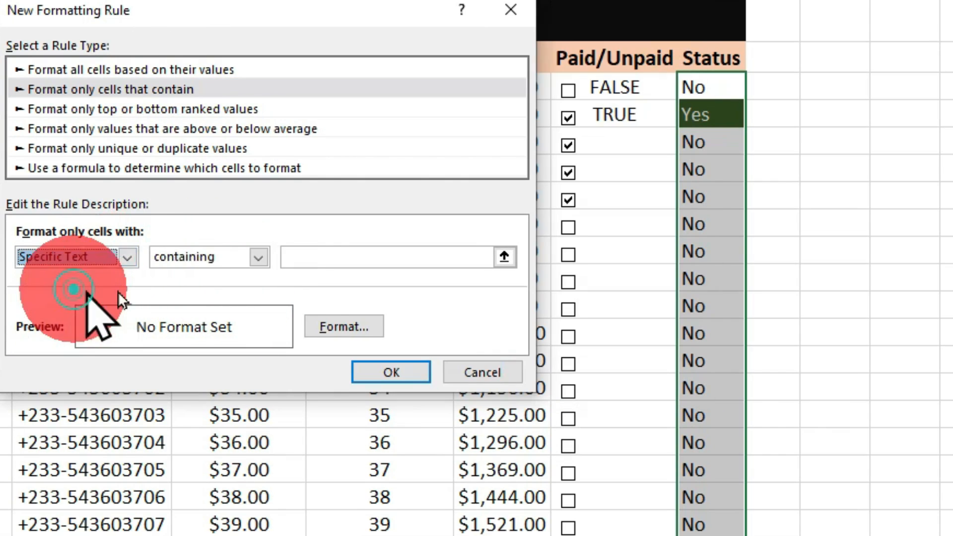
click(320, 257)
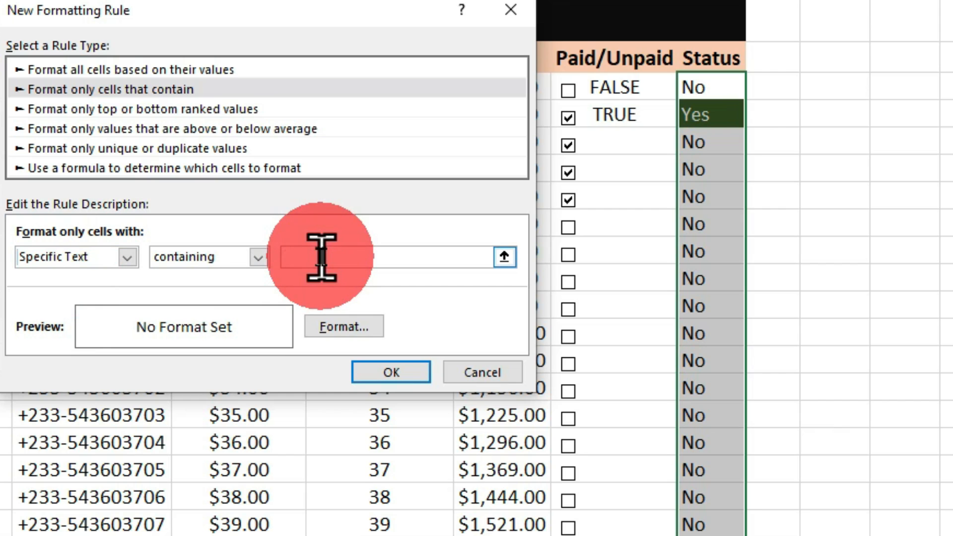
text(No)
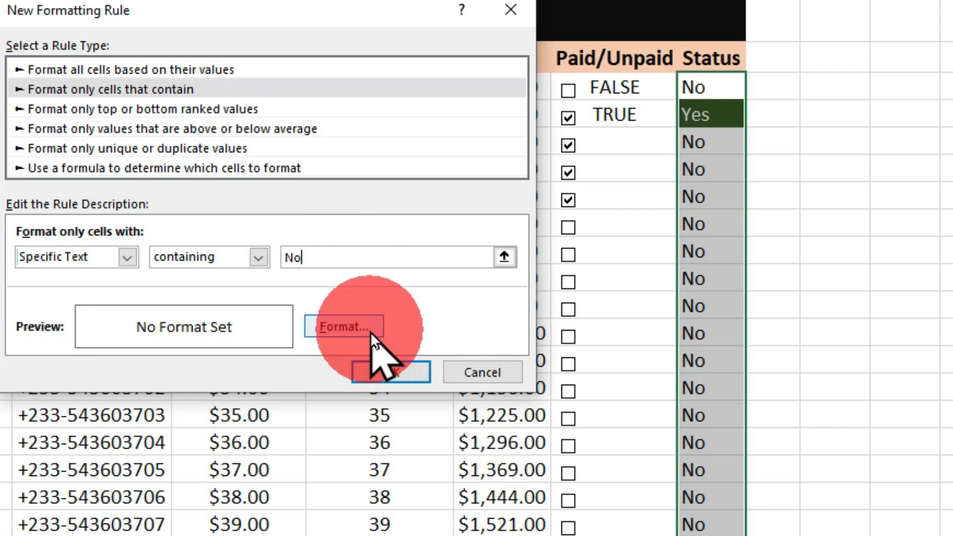
Give the No rule a dark red fill and a white font color, and apply it to the Status cells.
click(370, 332)
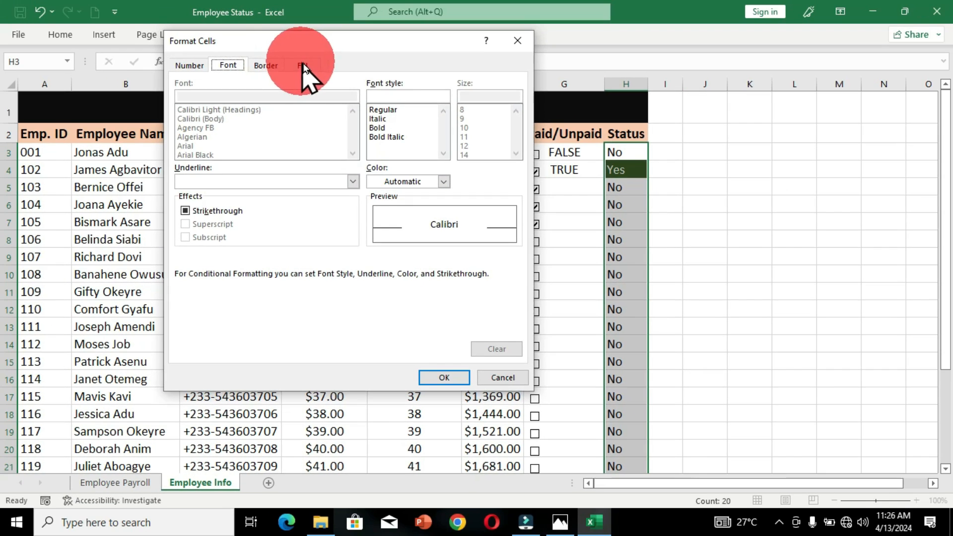
click(303, 63)
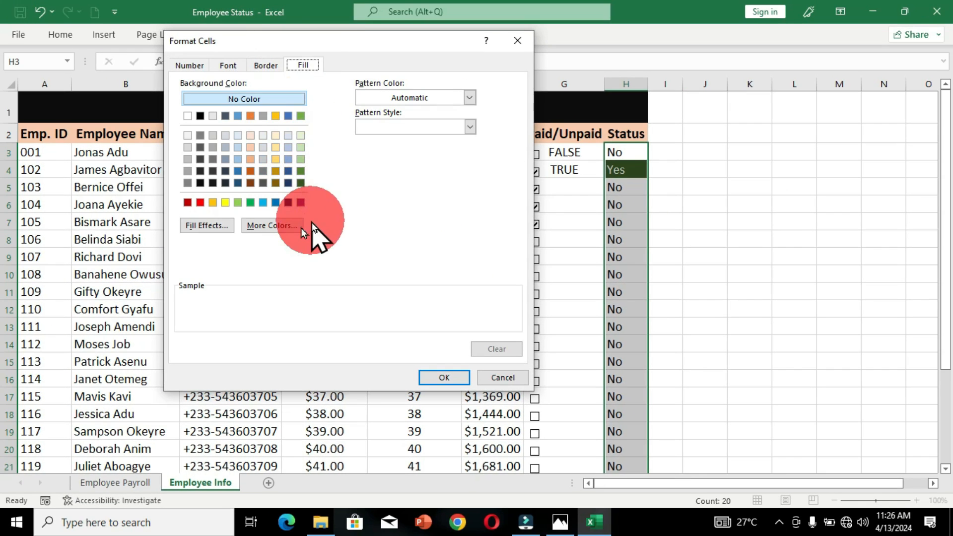
click(188, 202)
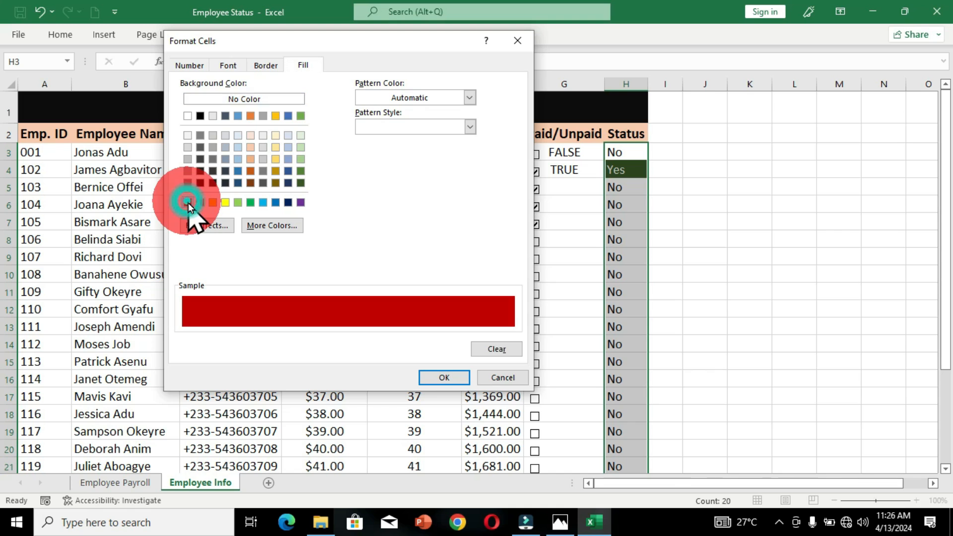
click(229, 69)
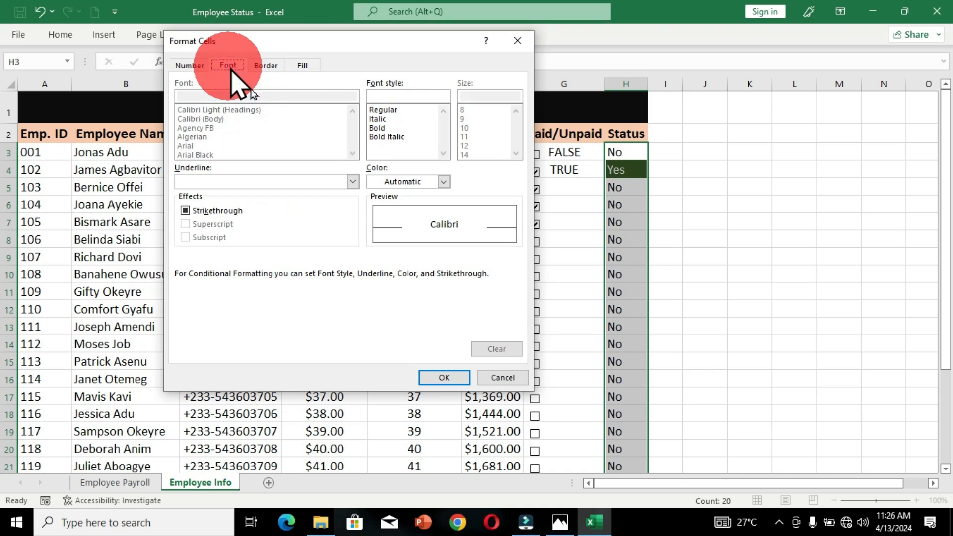
click(442, 179)
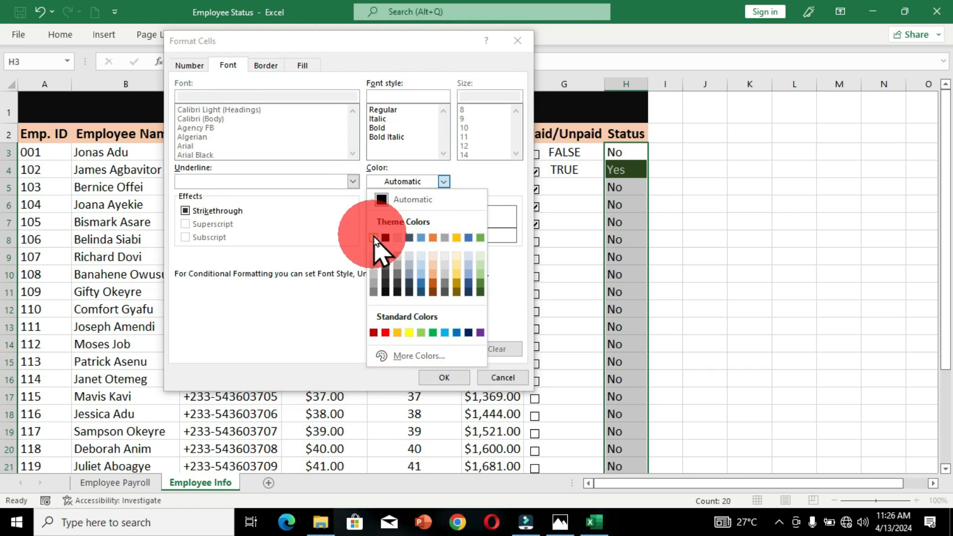
click(373, 236)
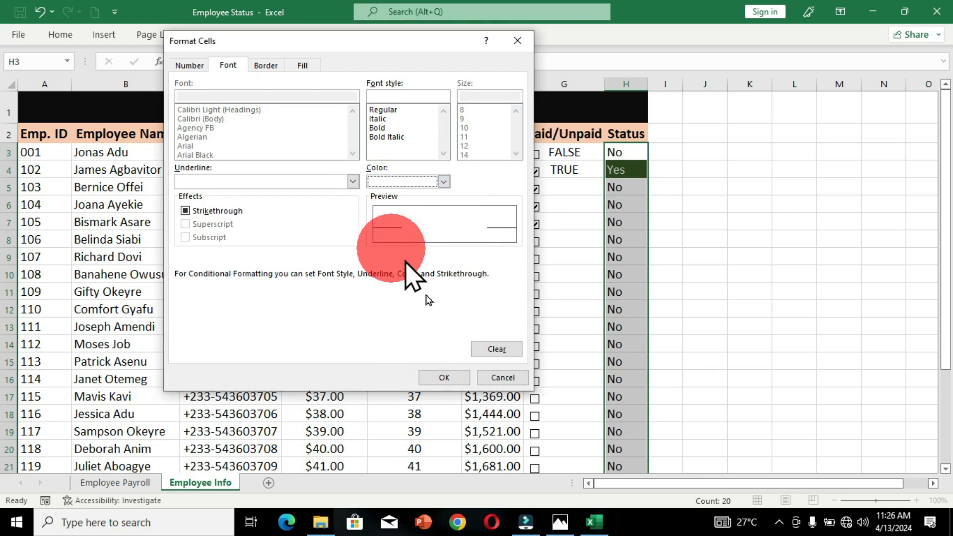
click(445, 377)
click(423, 334)
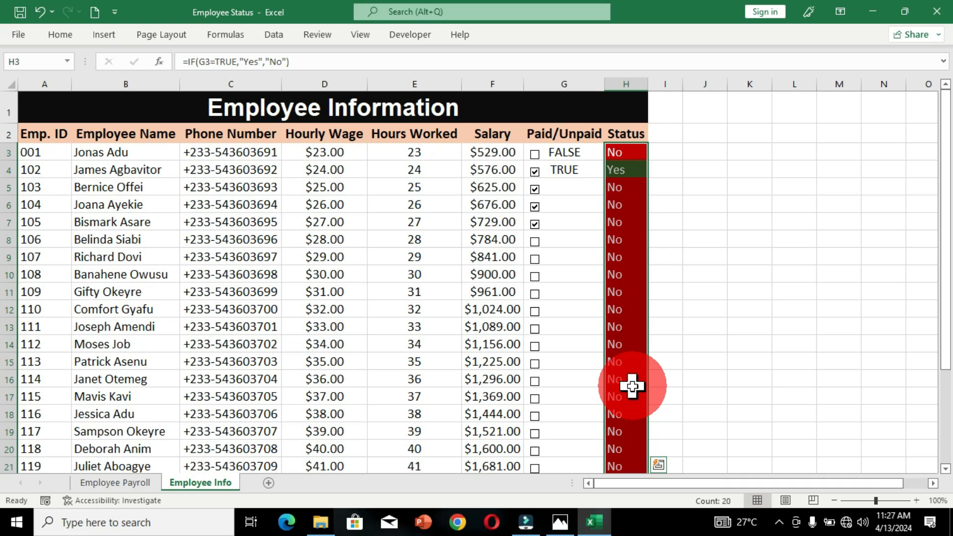
Test both rules by toggling the Paid/Unpaid check boxes in rows 3 and 4 until both are ticked, and tick those in rows 8 and 9.
click(535, 171)
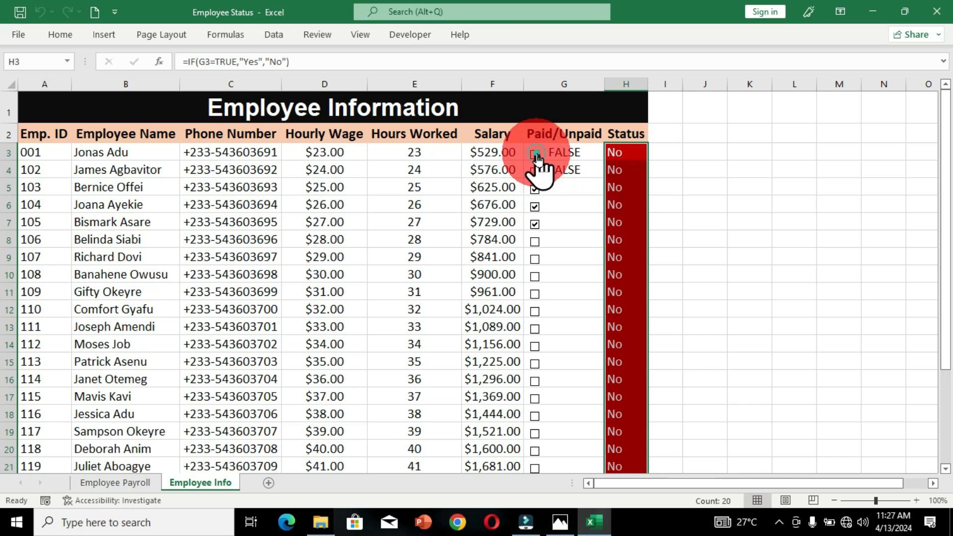
click(535, 154)
click(535, 172)
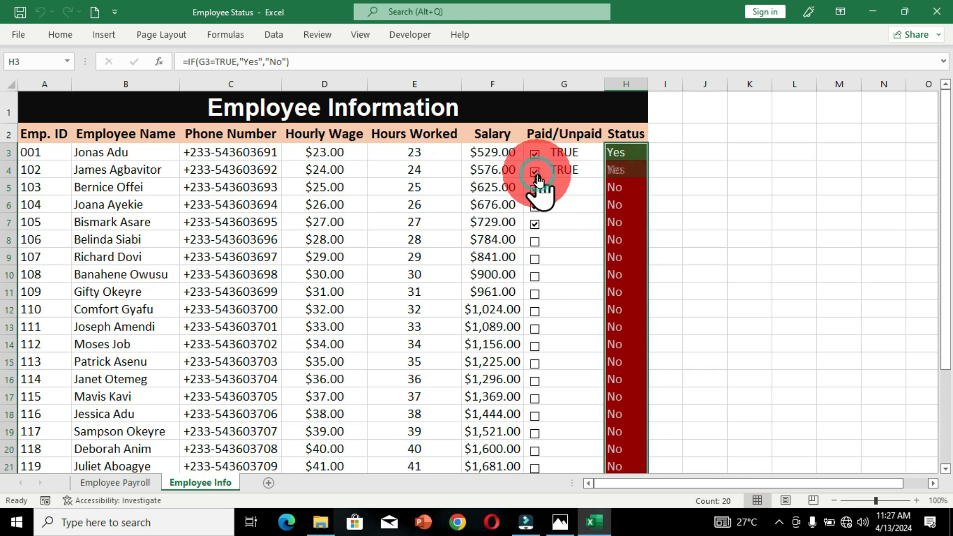
click(535, 243)
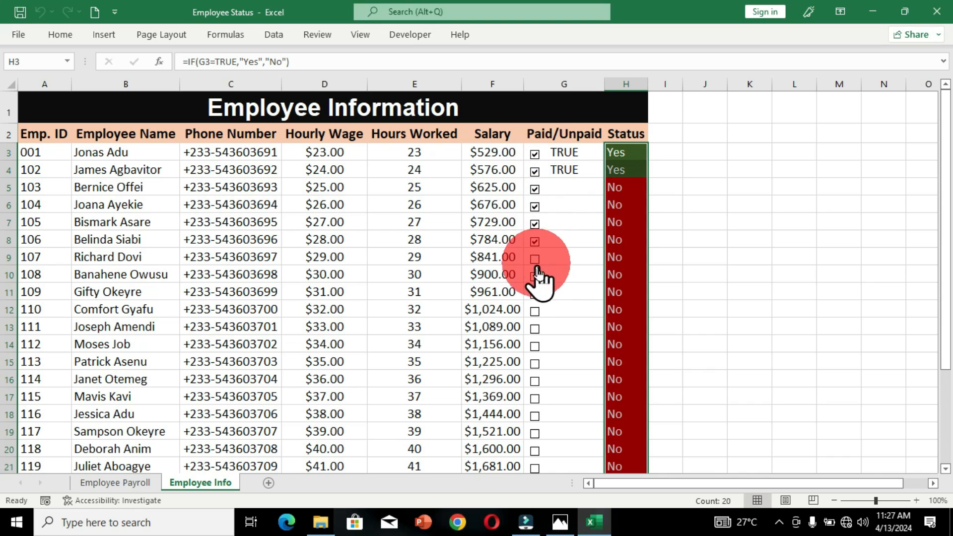
click(535, 259)
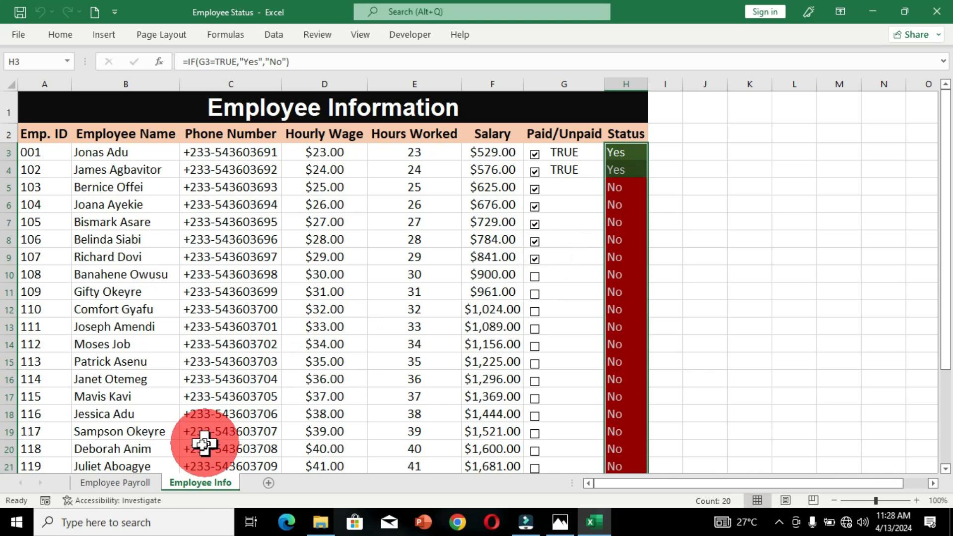
Open the code window of the Employee Info sheet in the Visual Basic editor and make the window taller.
right_click(194, 484)
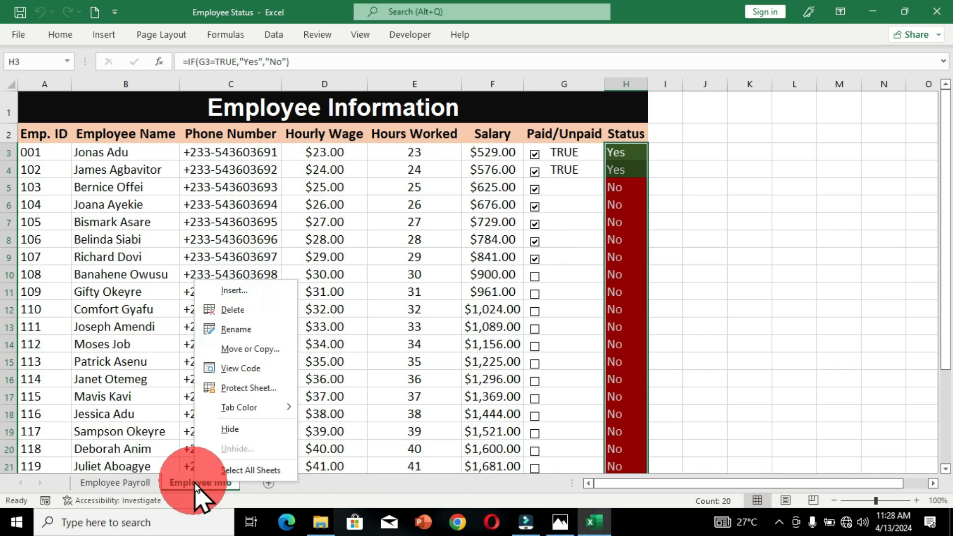
click(242, 370)
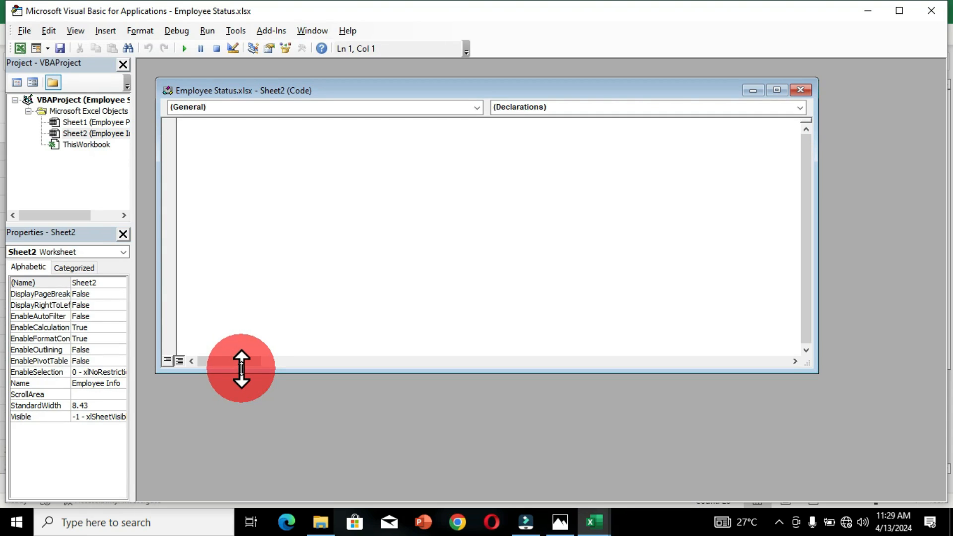
click(931, 11)
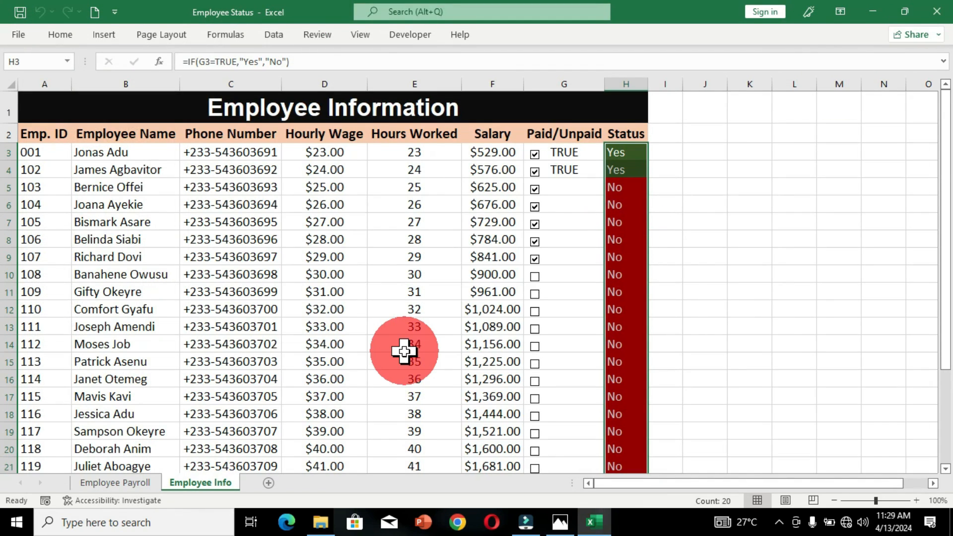
key(alt+F11)
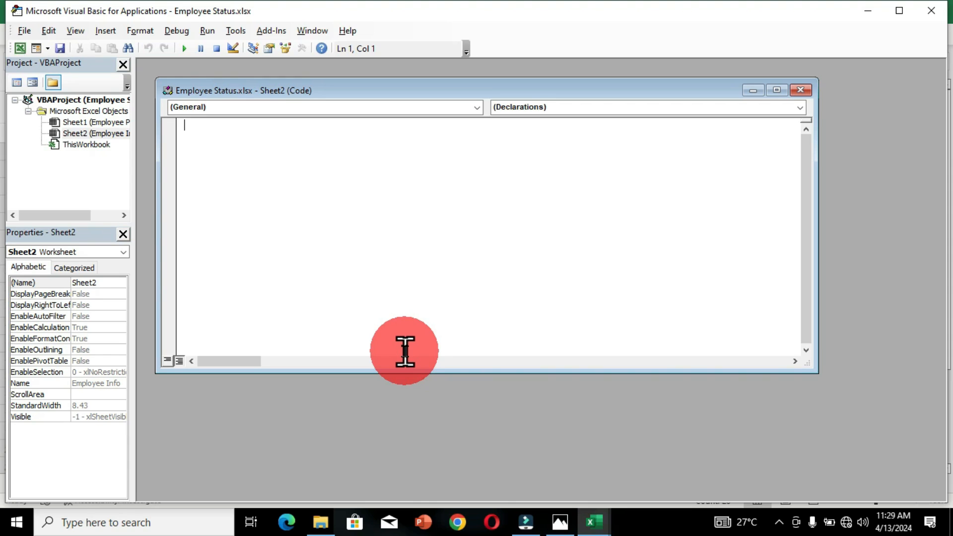
drag(406, 372, 412, 431)
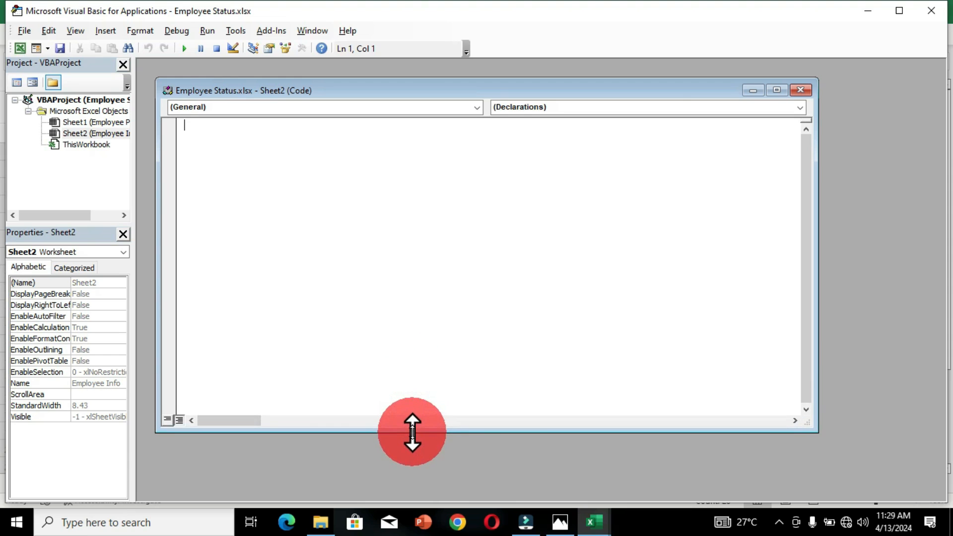
Choose (General) as the object of the Sheet2 code window.
click(452, 85)
click(446, 105)
click(441, 90)
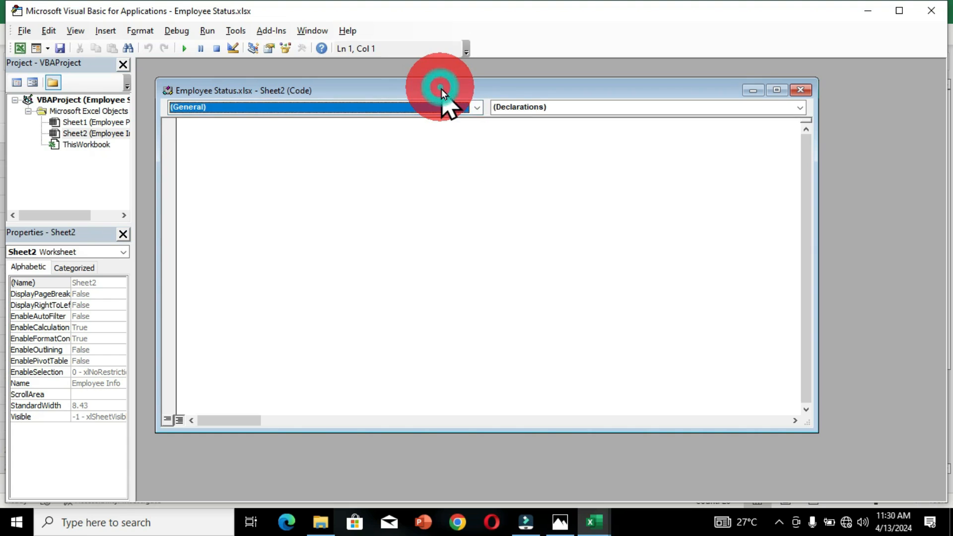
click(451, 159)
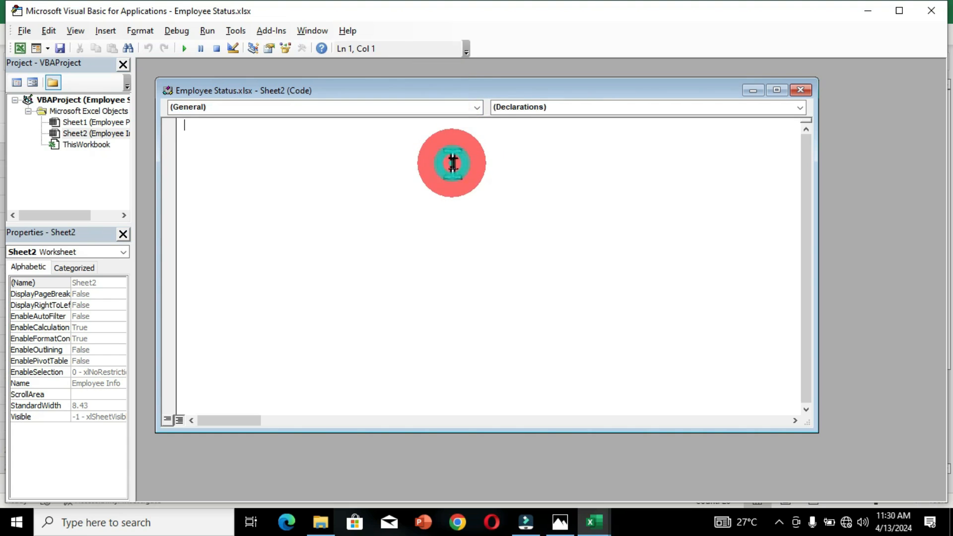
click(478, 108)
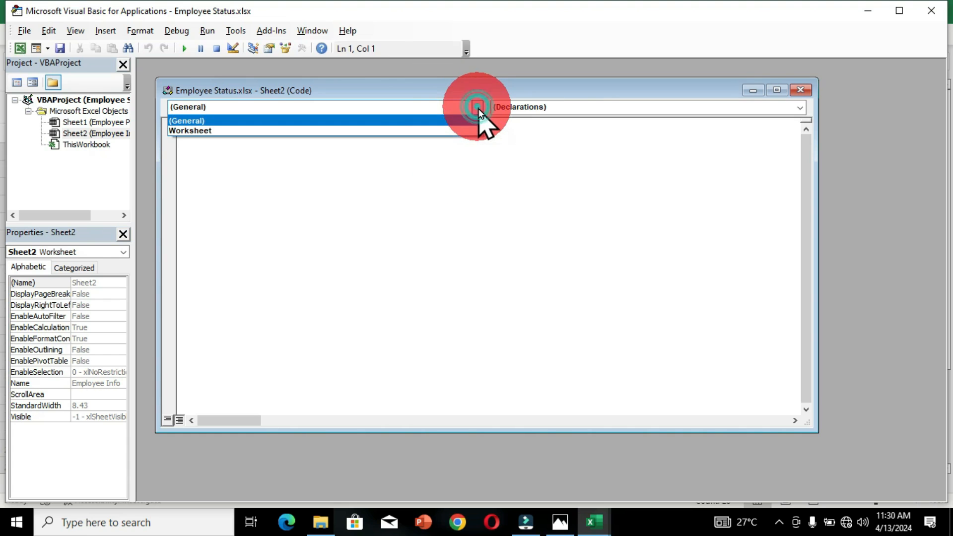
click(429, 120)
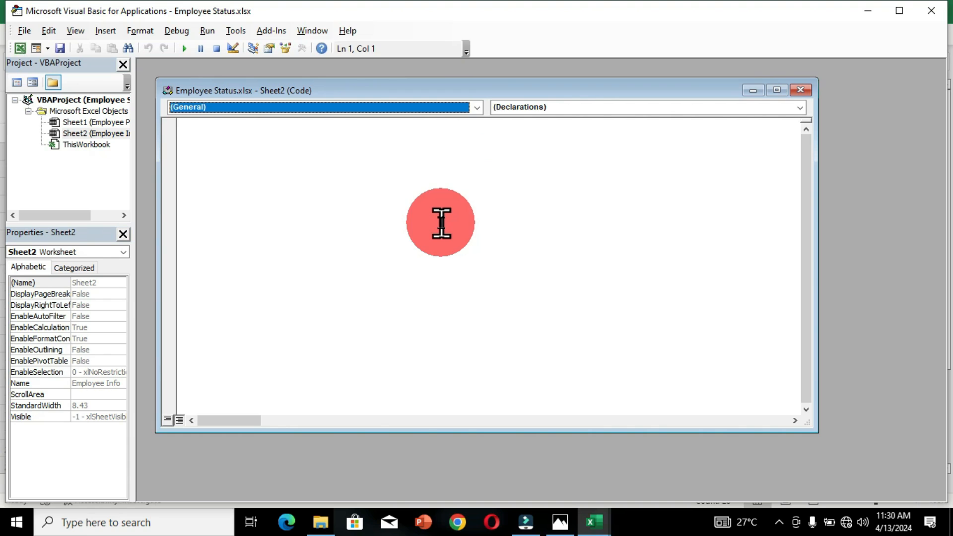
Create a Sub procedure named linkchecklist in the Sheet2 code window.
click(378, 141)
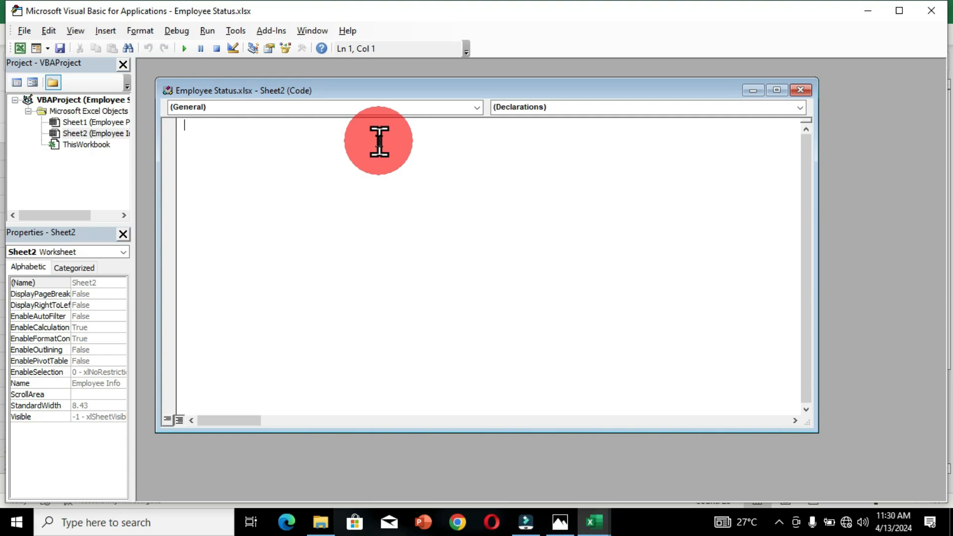
text(Sub link)
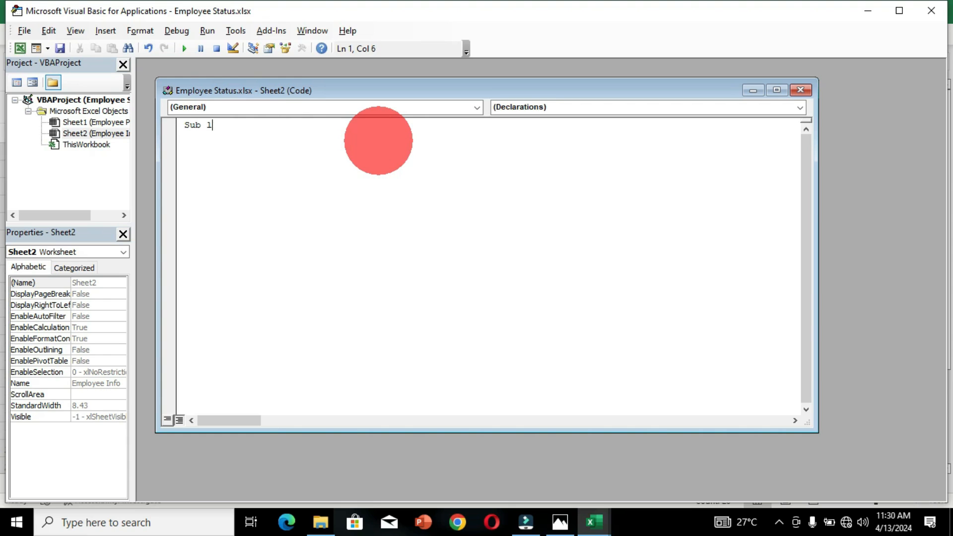
text(checklist ())
key(Return)
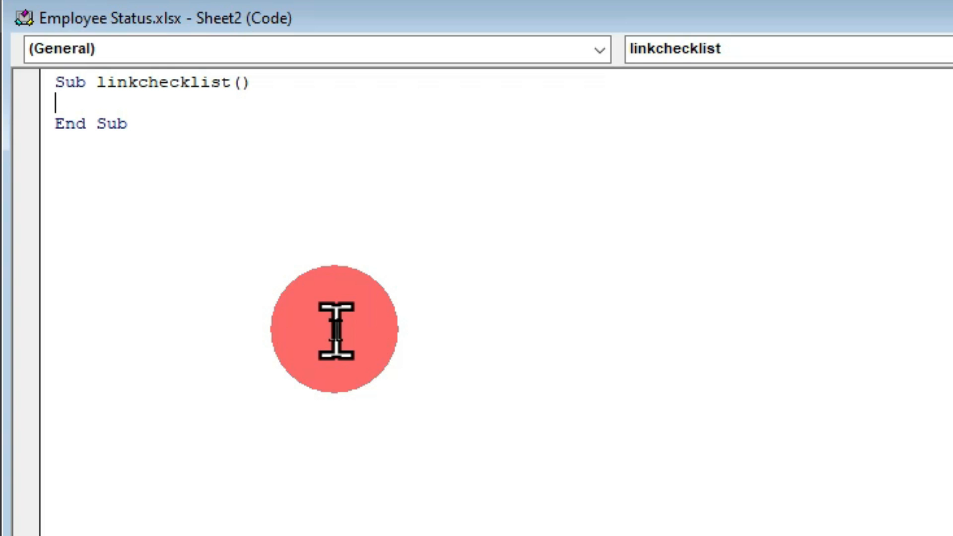
Declare the variable chk As CheckBox inside the linkchecklist procedure, leaving a blank line above it.
key(Return)
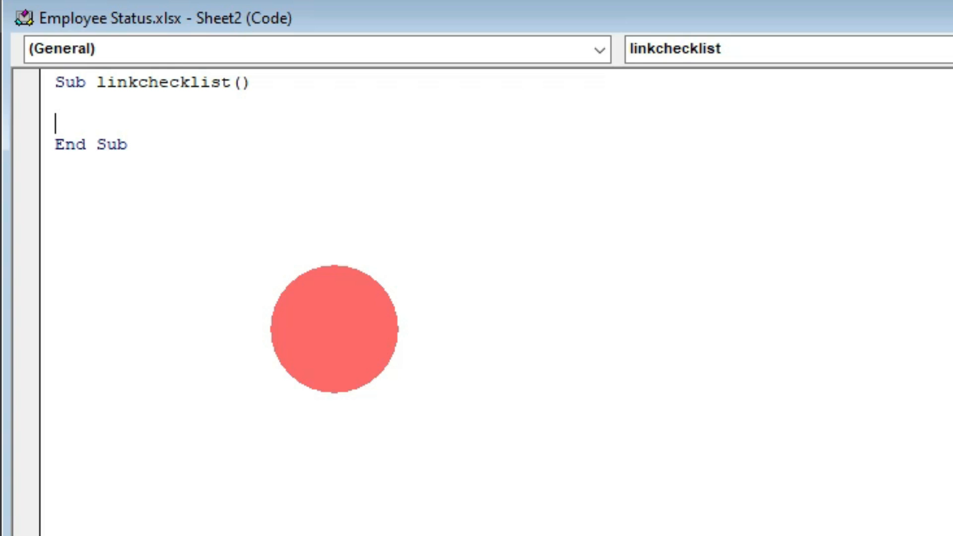
text(Dim chk )
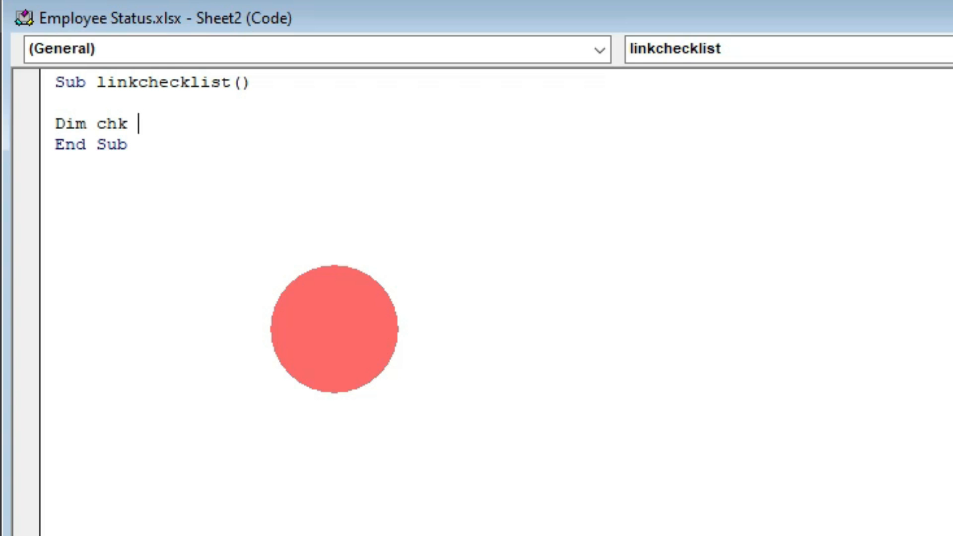
text(as checkbo)
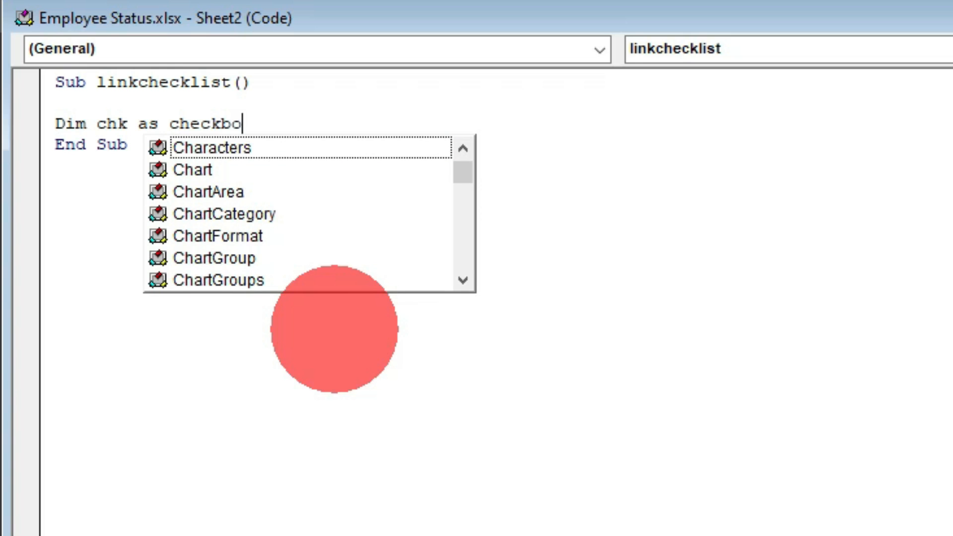
text(x)
key(Return)
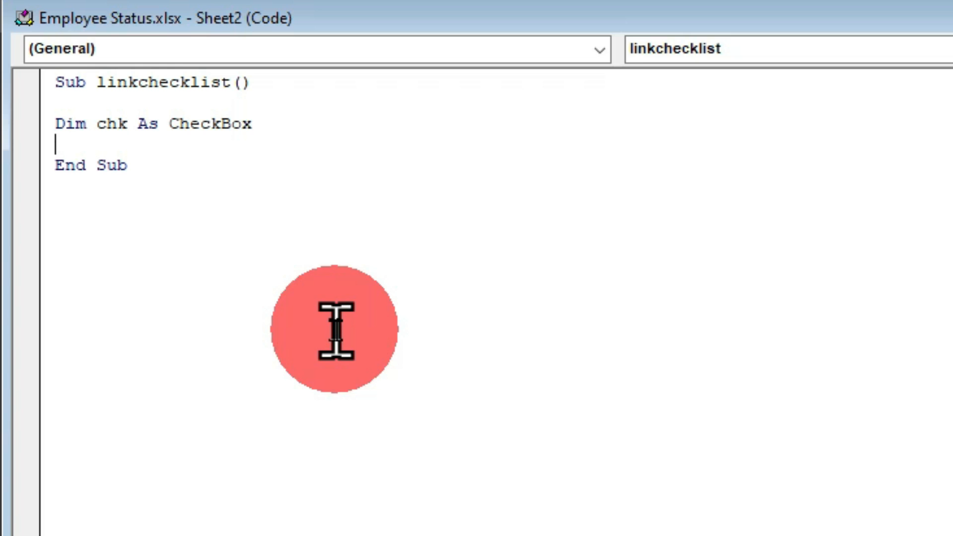
Add the loop line For Each chk In ActiveSheet.CheckBoxes below the declaration, separated by a blank line.
key(Return)
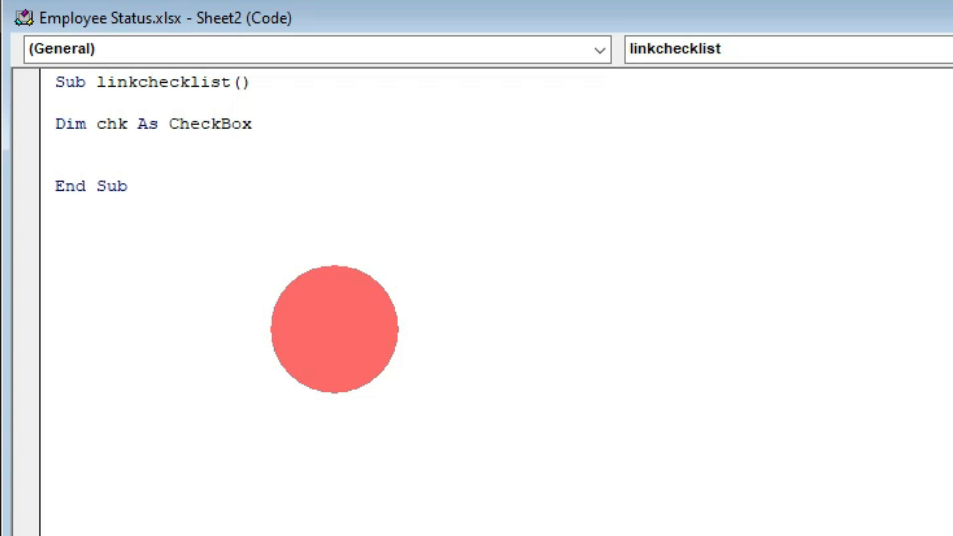
text(for each chk)
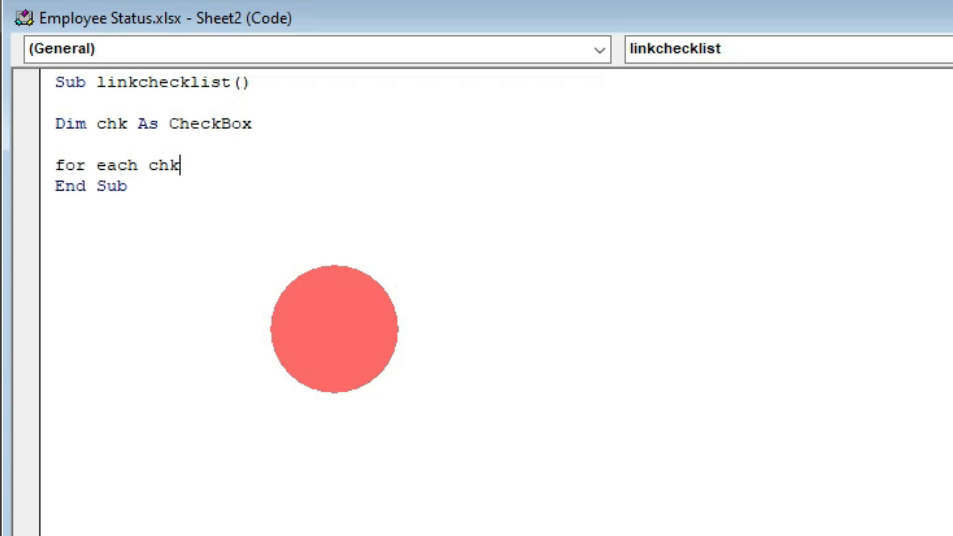
text( in act)
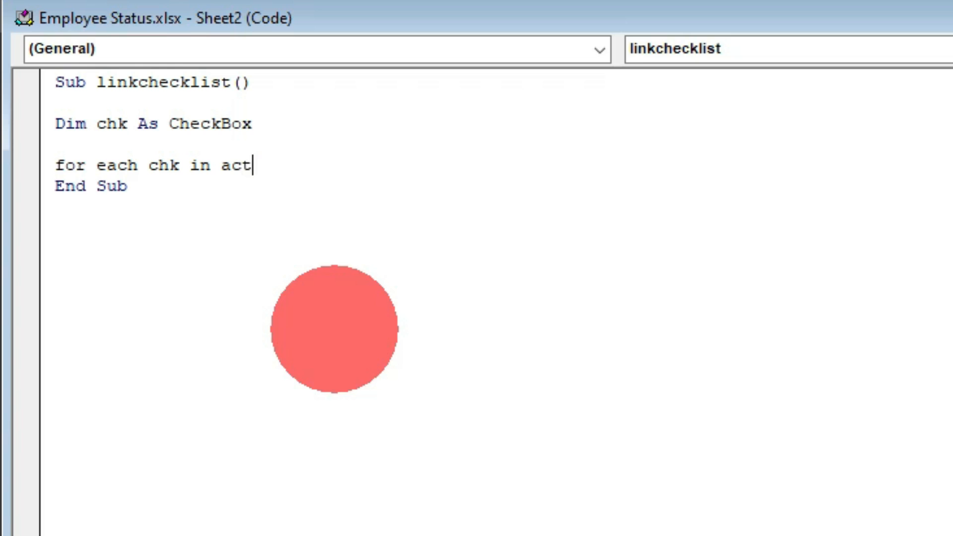
text(ivesheet.ch)
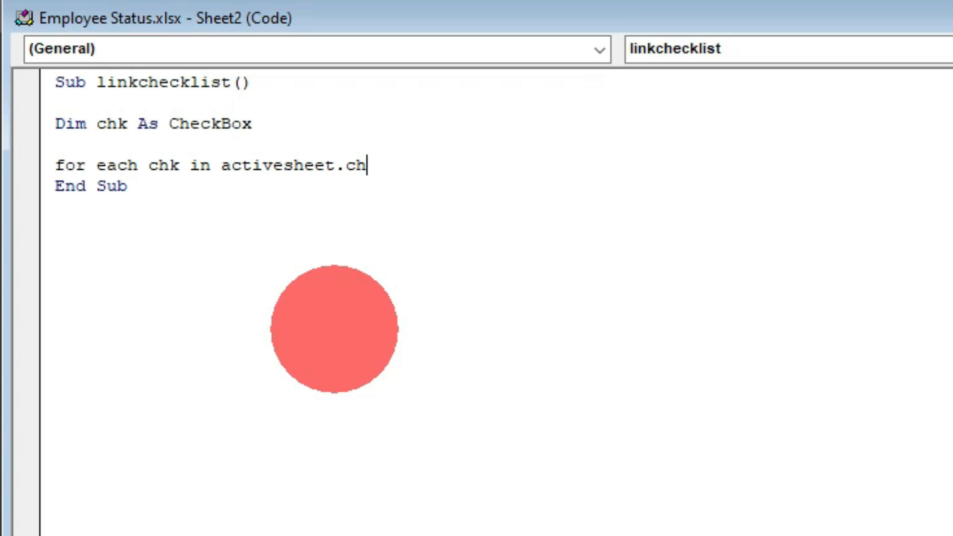
text(eckboxes)
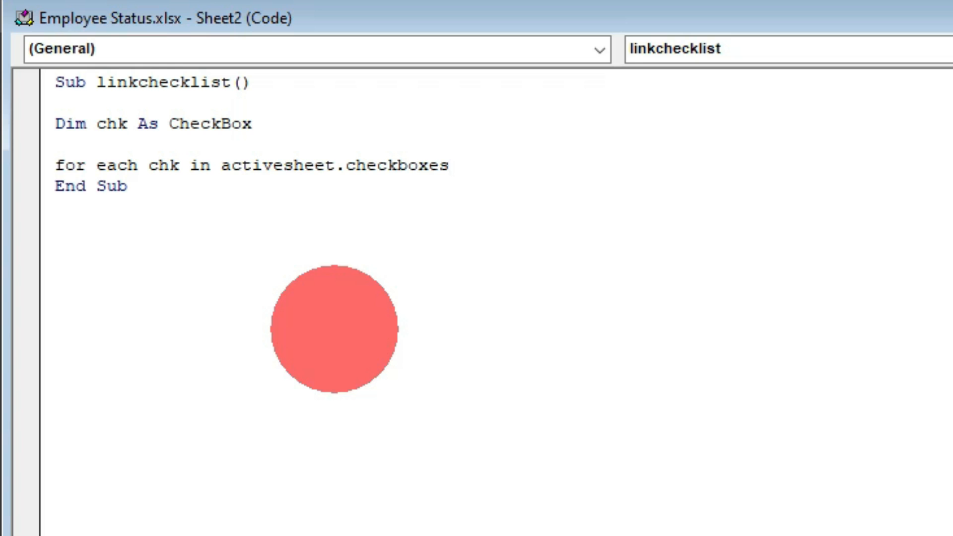
key(Return)
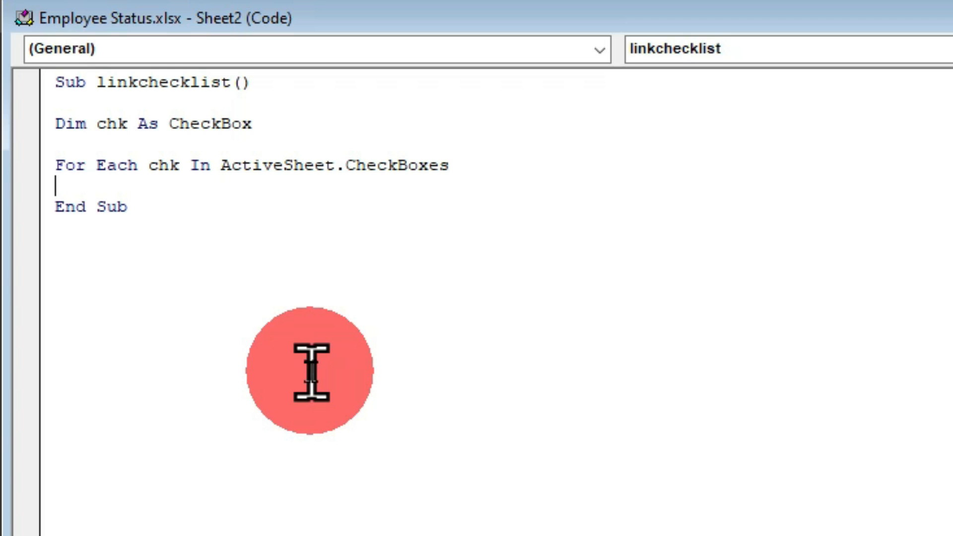
Enter the indented loop statement chk.LinkedCell = chk.TopLeftCell.Offset( up to its opening parenthesis.
key(Tab)
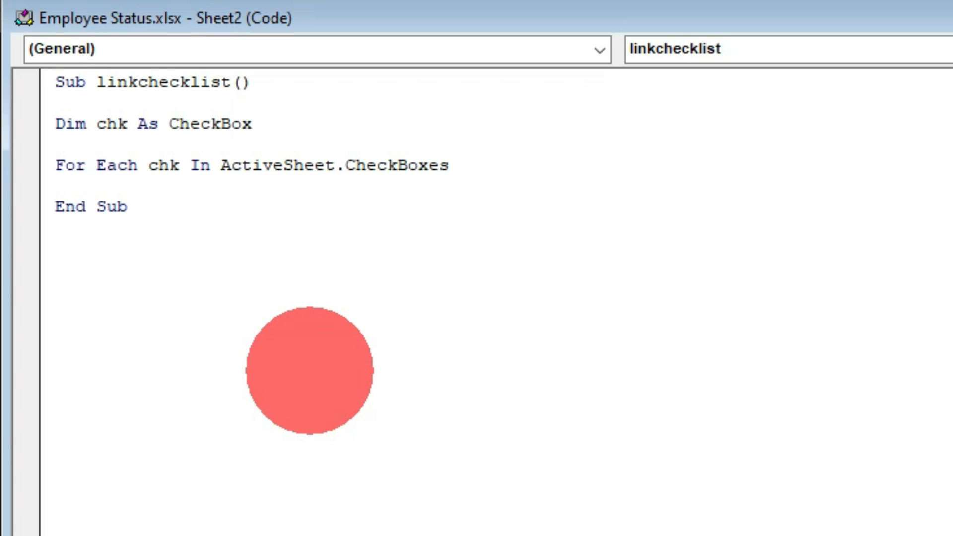
text(chk.lin)
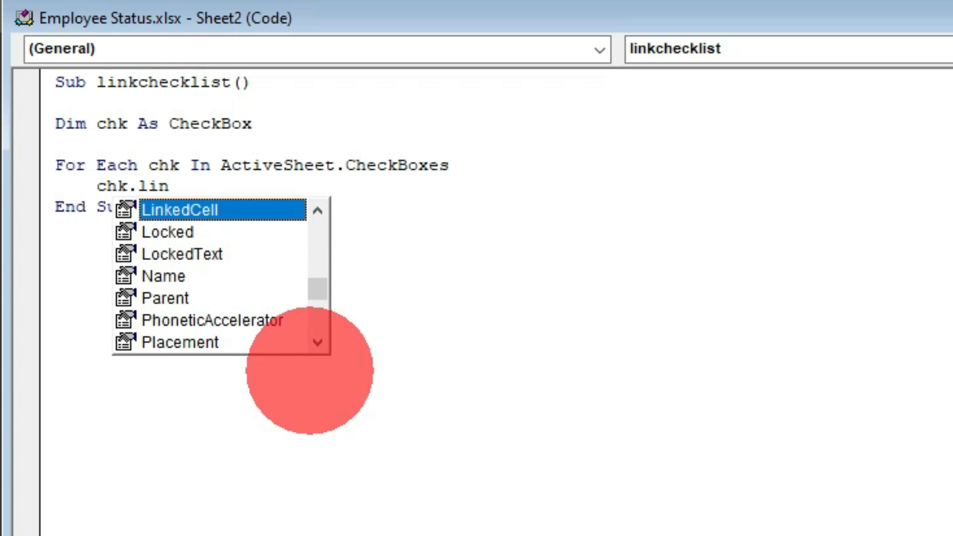
text(ked)
key(Tab)
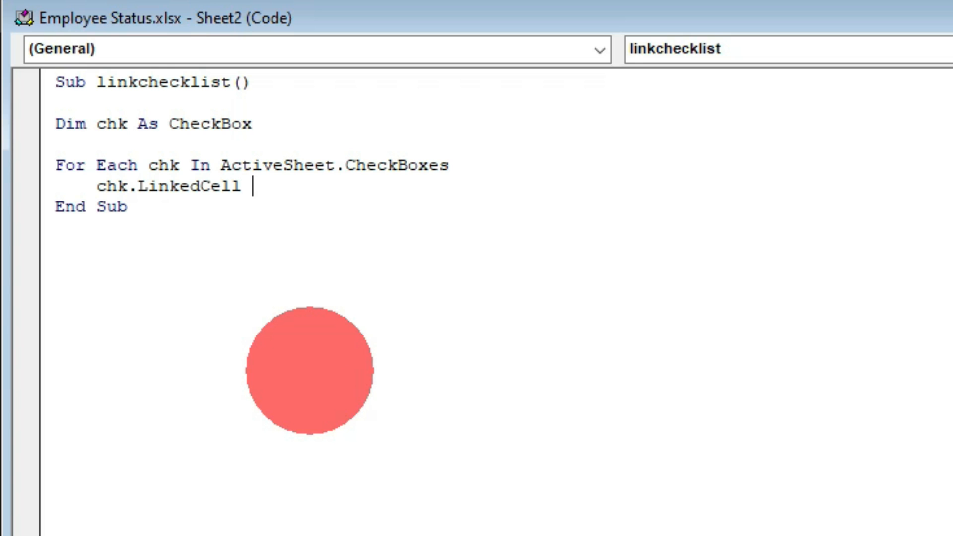
text(= chk.topleft)
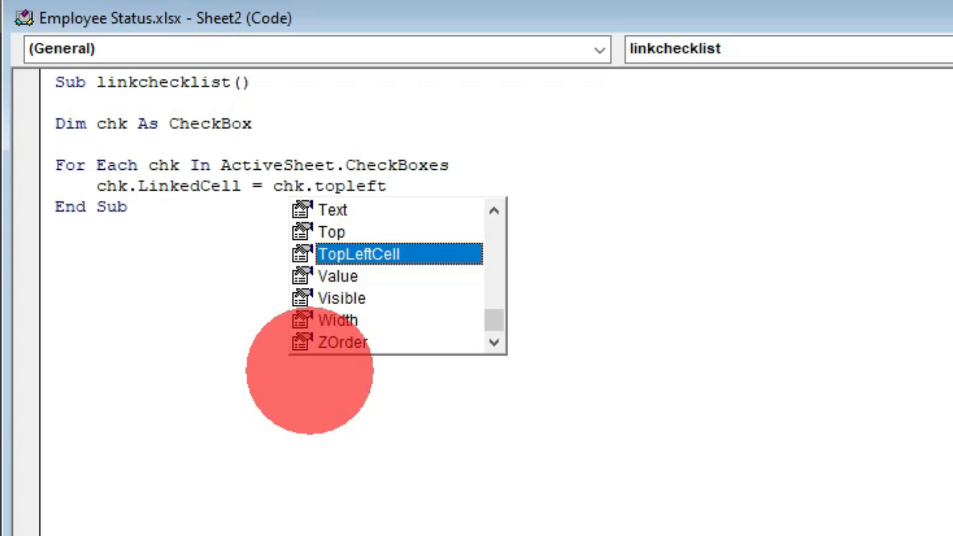
text(.o)
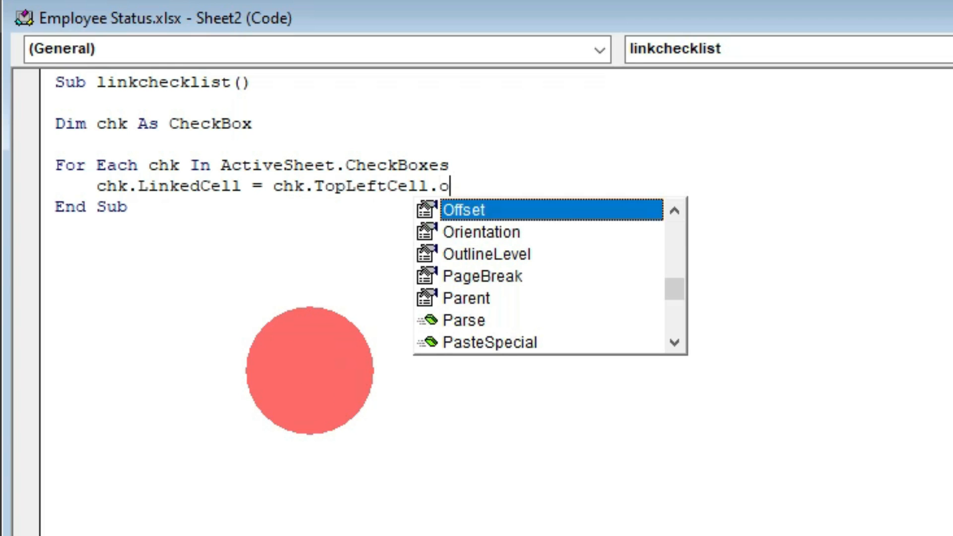
text(ff)
key(Tab)
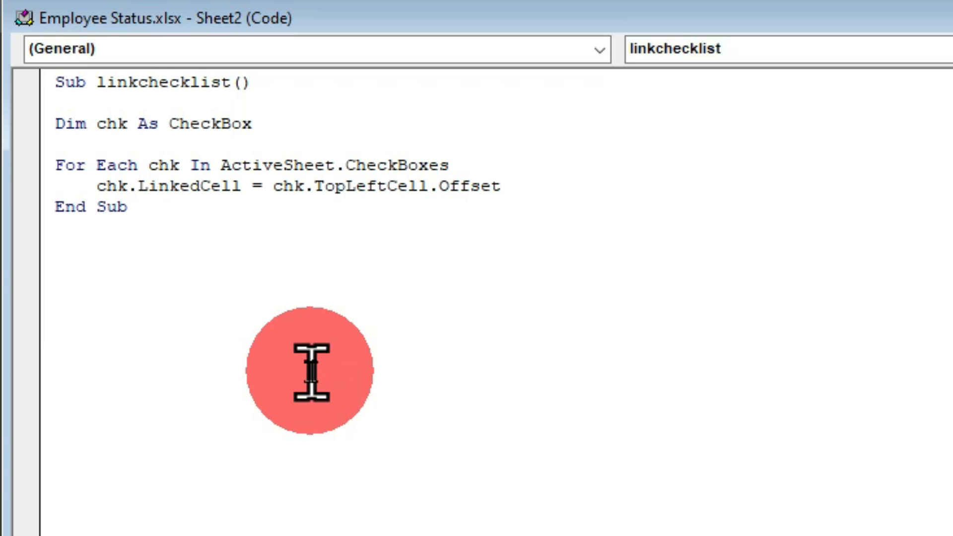
text(()
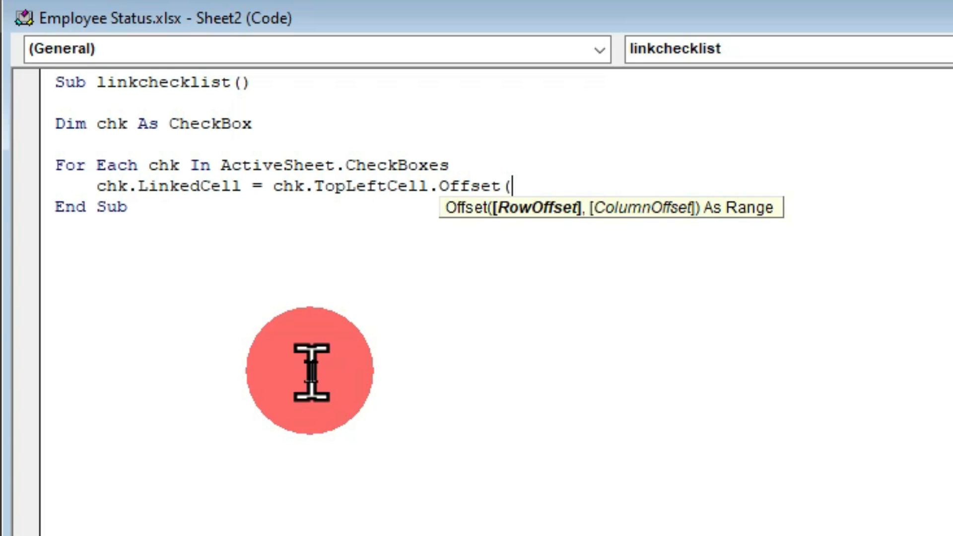
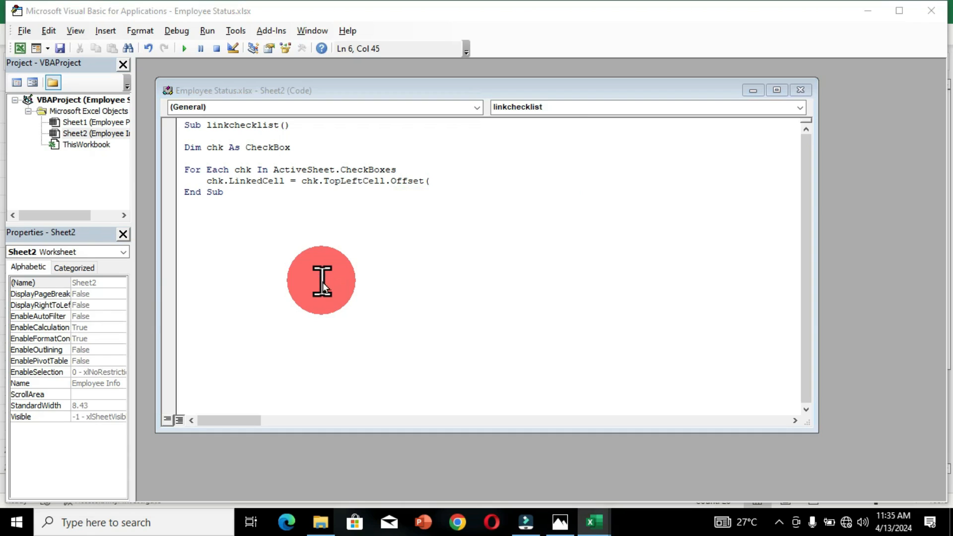
Switch to the Excel worksheet and clear the cell link of the Paid/Unpaid check box in row 3.
key(alt+Tab)
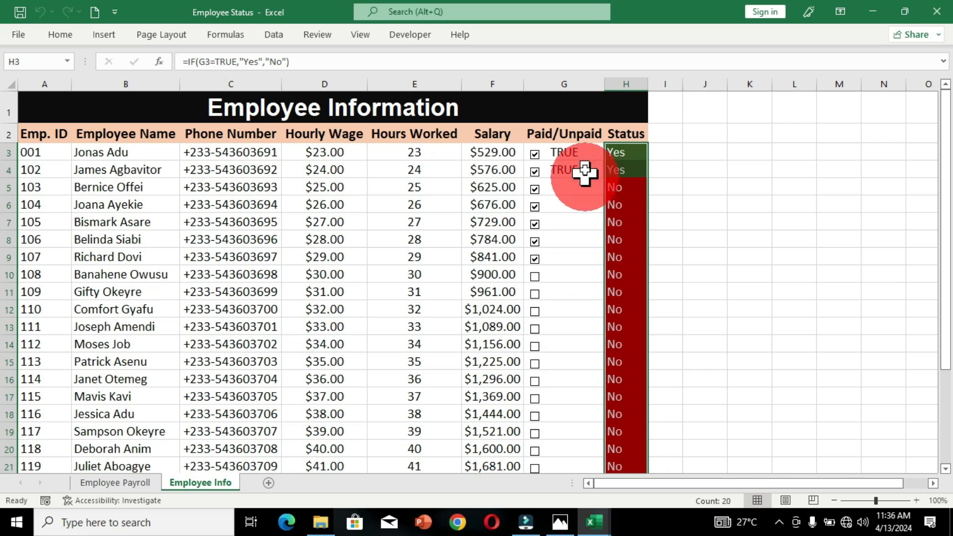
right_click(541, 155)
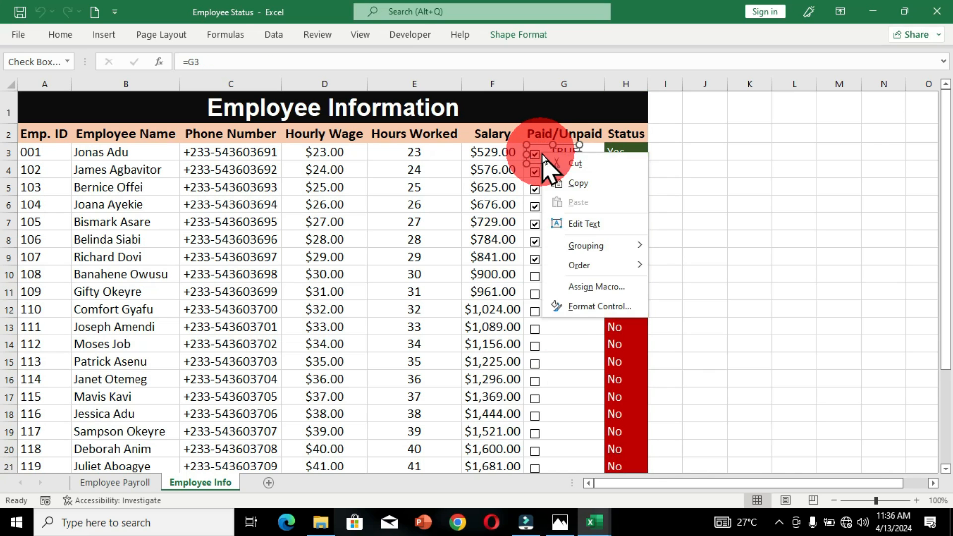
click(591, 310)
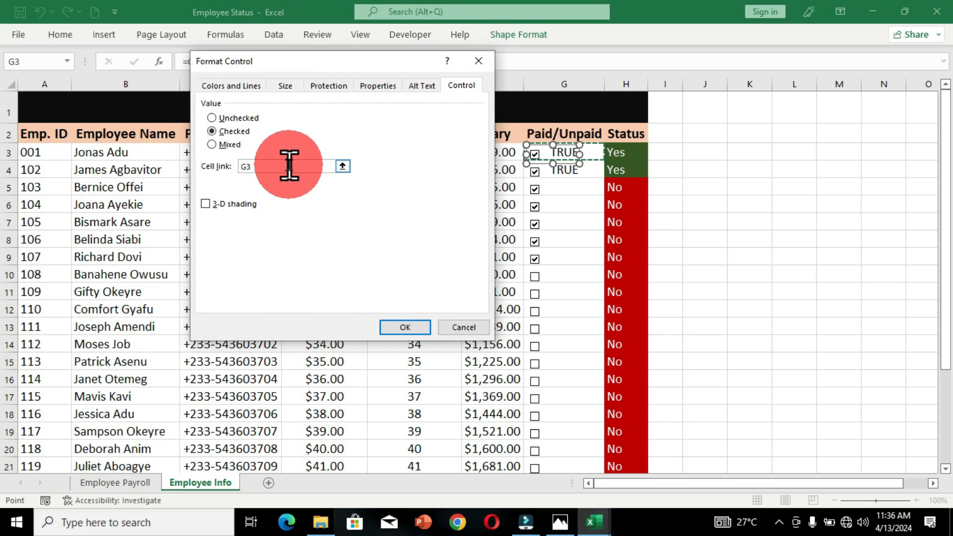
key(BackSpace)
key(BackSpace)
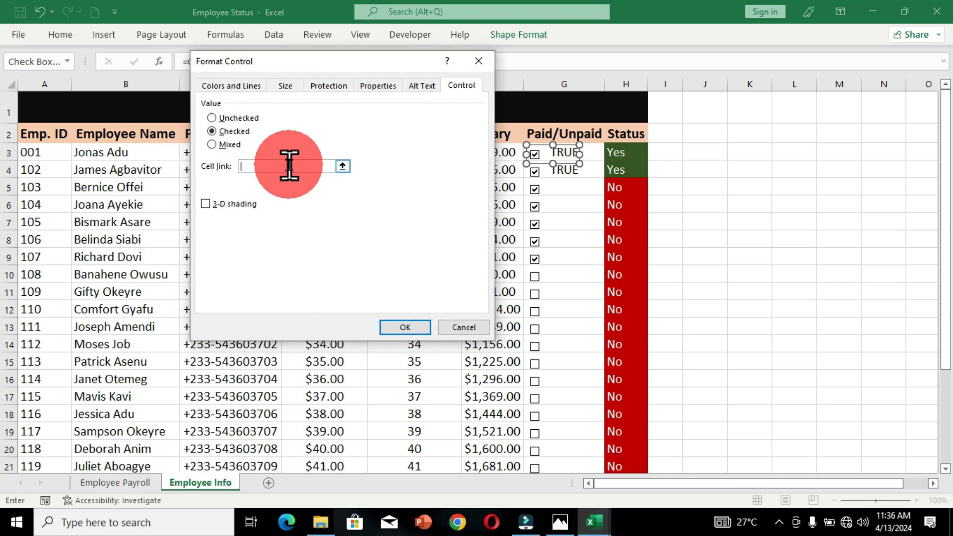
click(406, 330)
ctrl+click(552, 175)
right_click(551, 175)
click(549, 157)
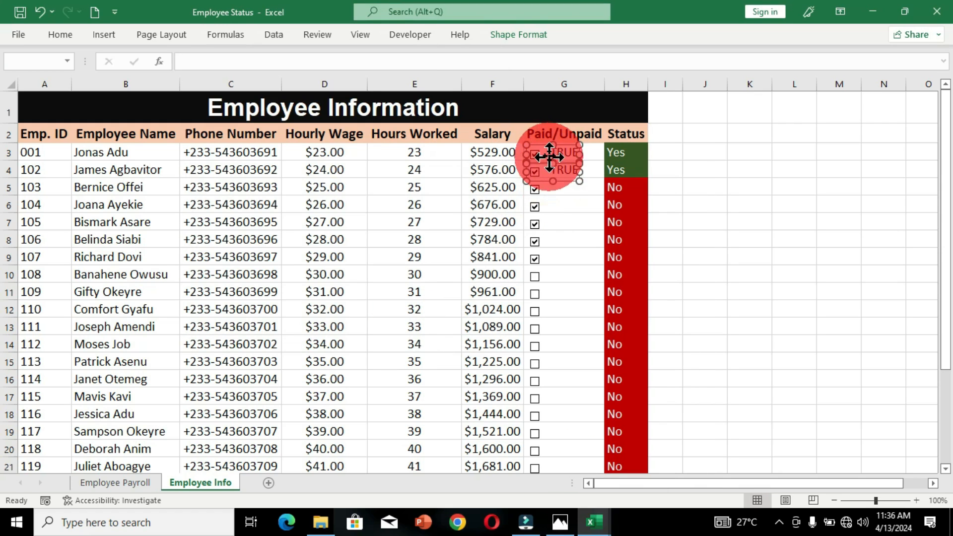
click(563, 257)
right_click(543, 157)
click(703, 221)
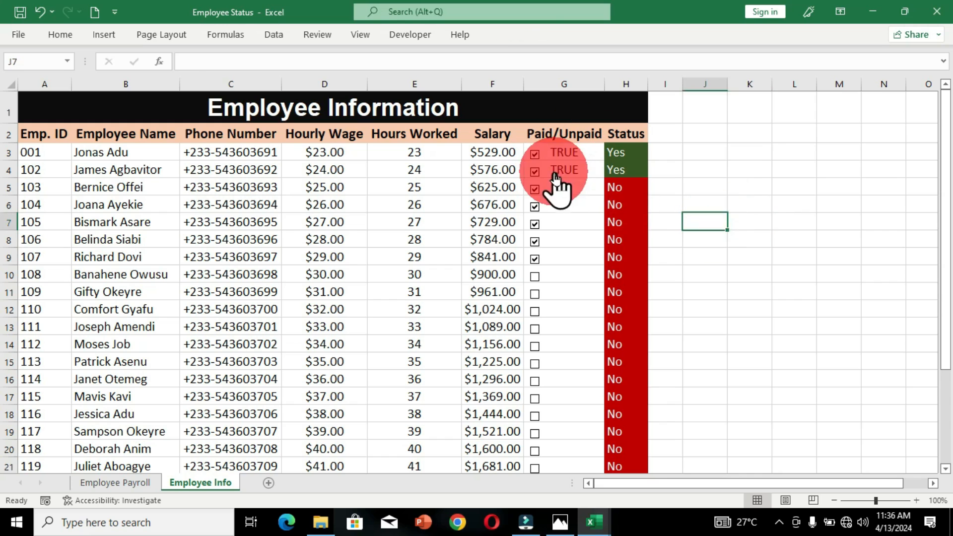
Clear the cell link of the Paid/Unpaid check box in row 4.
right_click(554, 173)
click(614, 325)
click(298, 168)
key(BackSpace)
key(BackSpace)
click(395, 323)
click(588, 174)
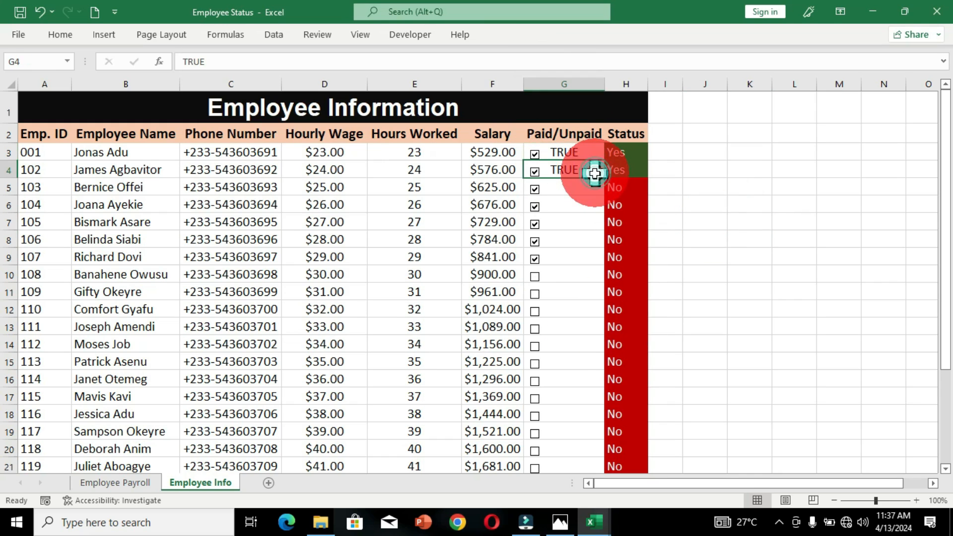
Inspect the cell link of the row 3 check box in its control settings, leaving it as is.
right_click(545, 154)
click(591, 309)
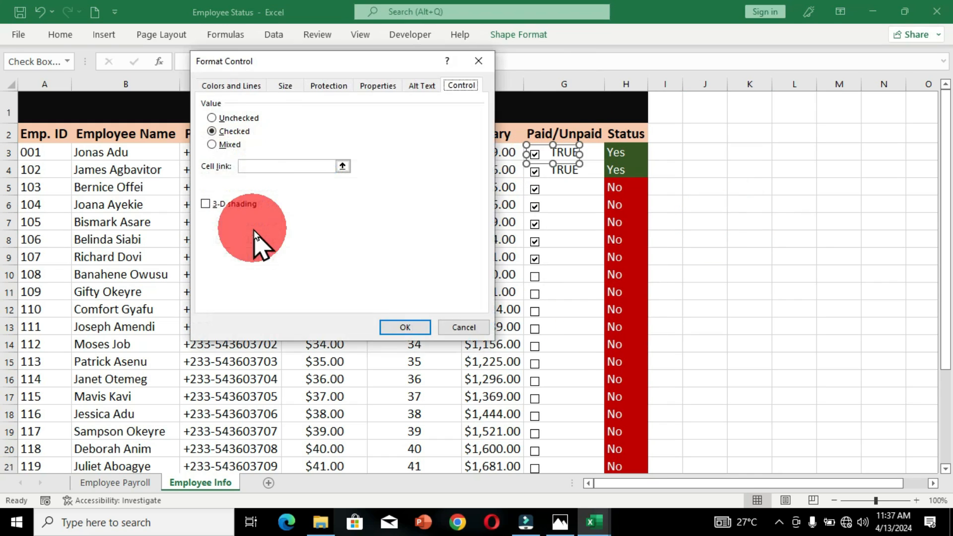
click(482, 61)
Untick the Paid/Unpaid check boxes in rows 6, 4 and 3.
click(567, 208)
click(721, 199)
click(531, 171)
click(531, 153)
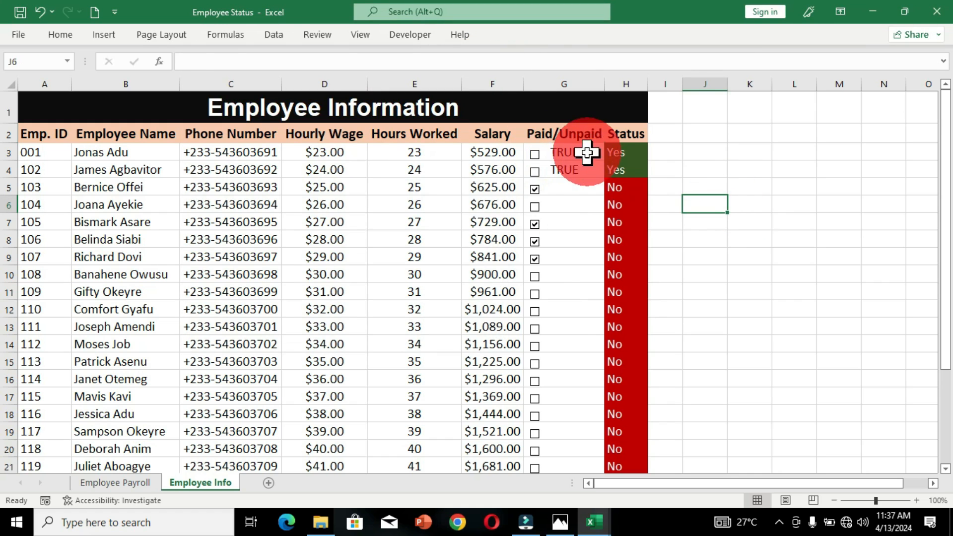
Inspect cells G3 and G4 and the row 4 check box's cell link in its control settings.
click(587, 153)
click(588, 169)
click(531, 171)
right_click(532, 170)
click(587, 302)
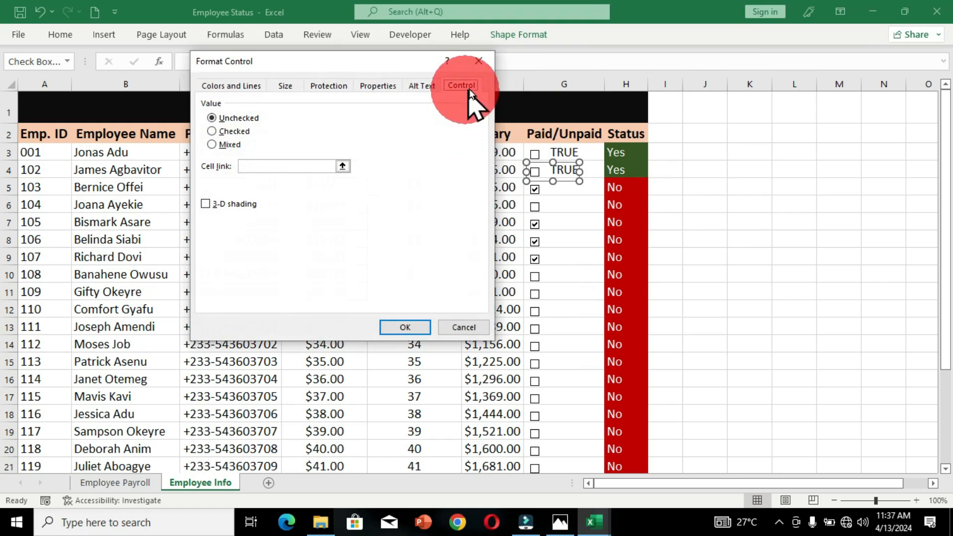
click(476, 62)
Delete the leftover values in cells G3:G4.
drag(591, 154, 595, 172)
key(Delete)
click(705, 204)
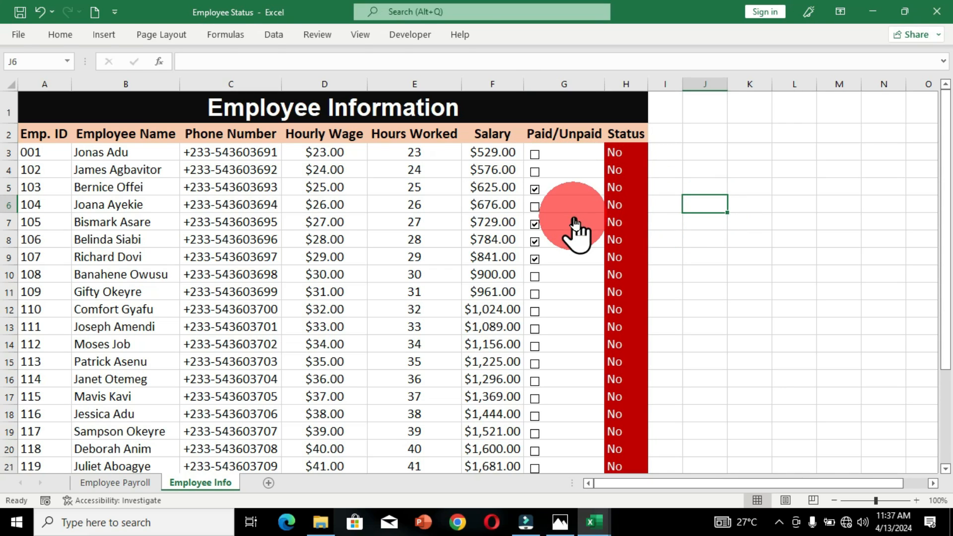
Switch to the VBA editor and complete the linked-cell statement with Offset(0,0).Address.
key(alt+Tab)
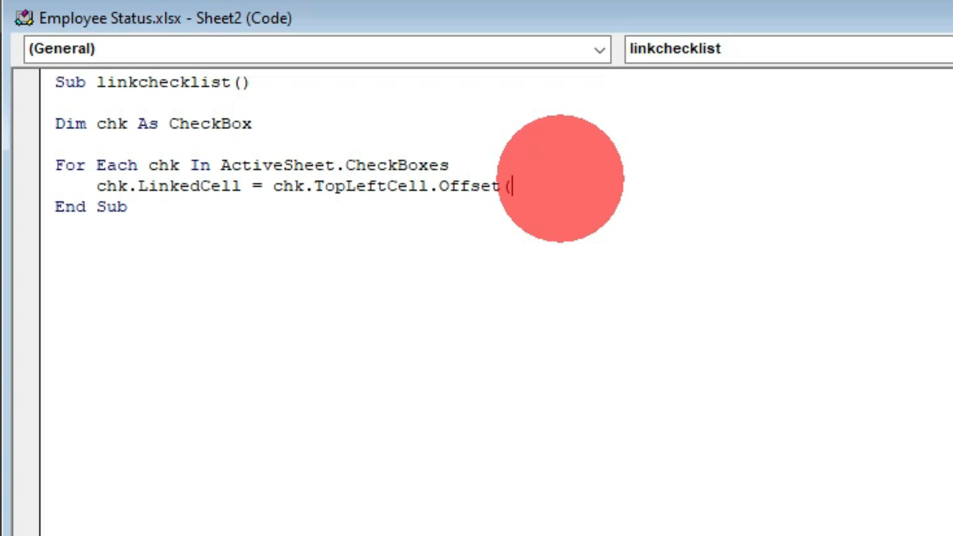
text(0)
text(,)
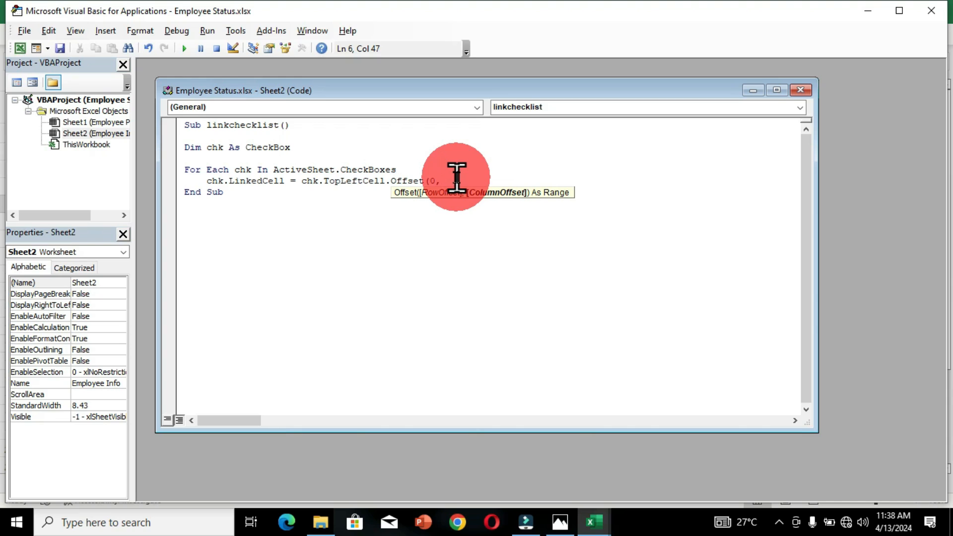
text(0)
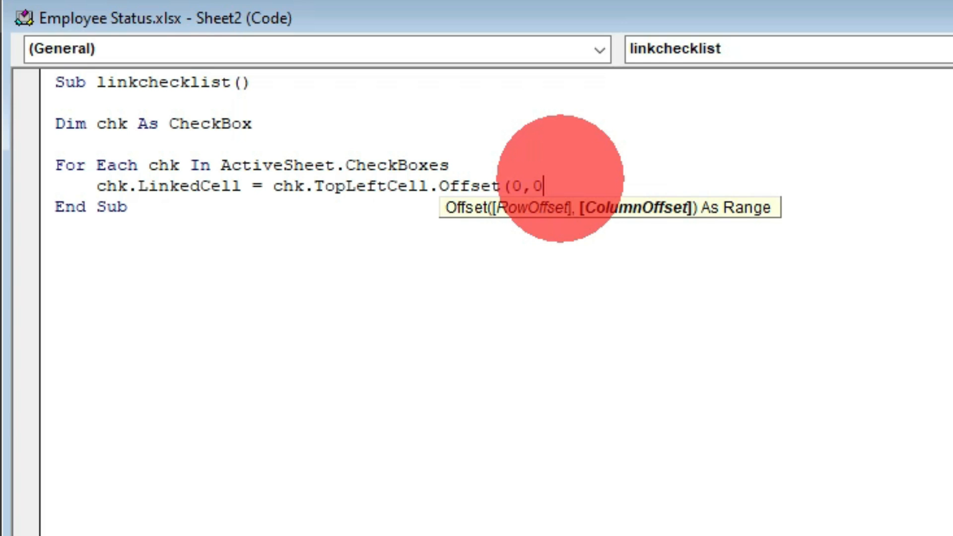
text().)
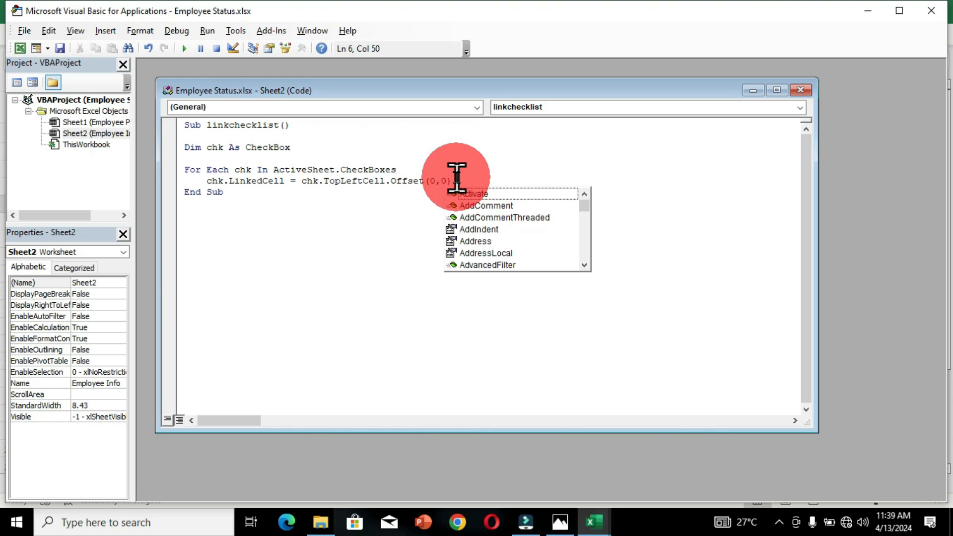
text(add)
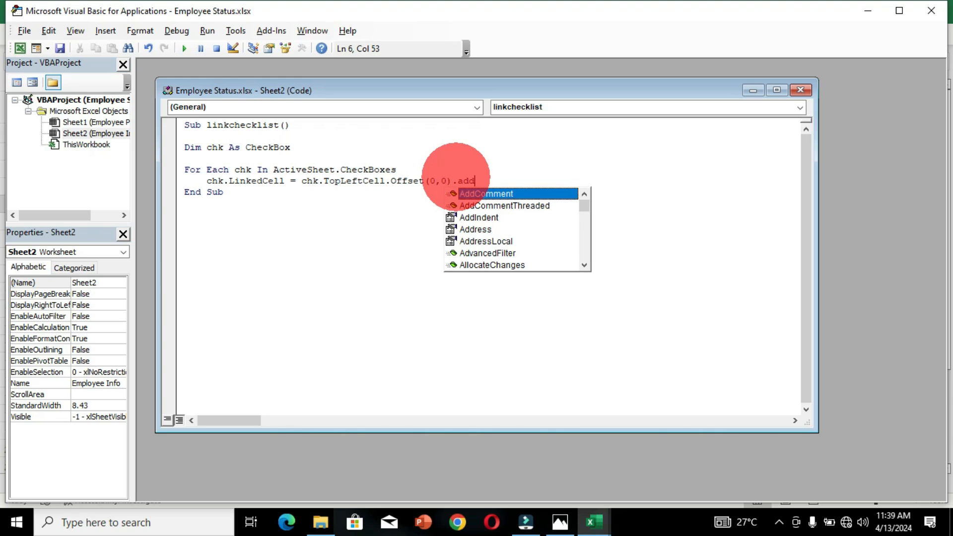
text(re)
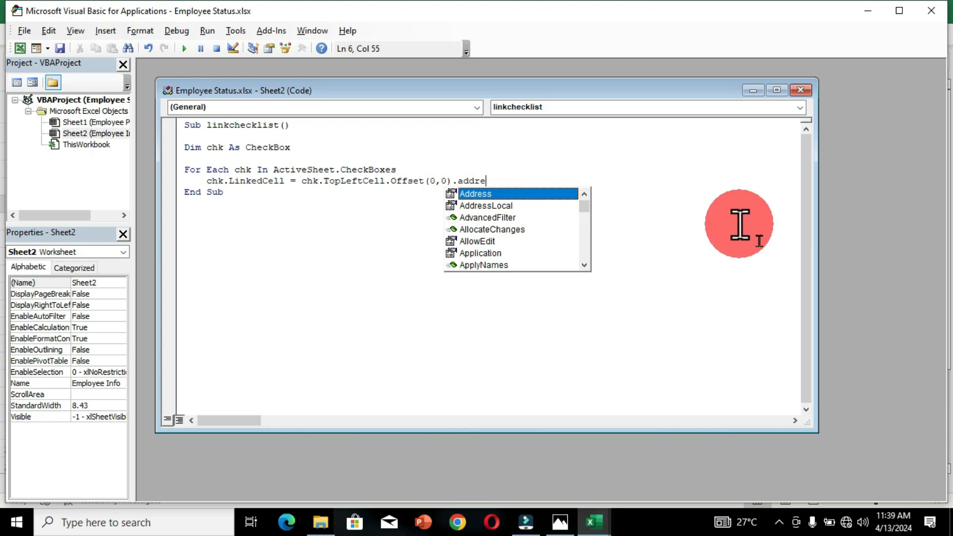
key(Tab)
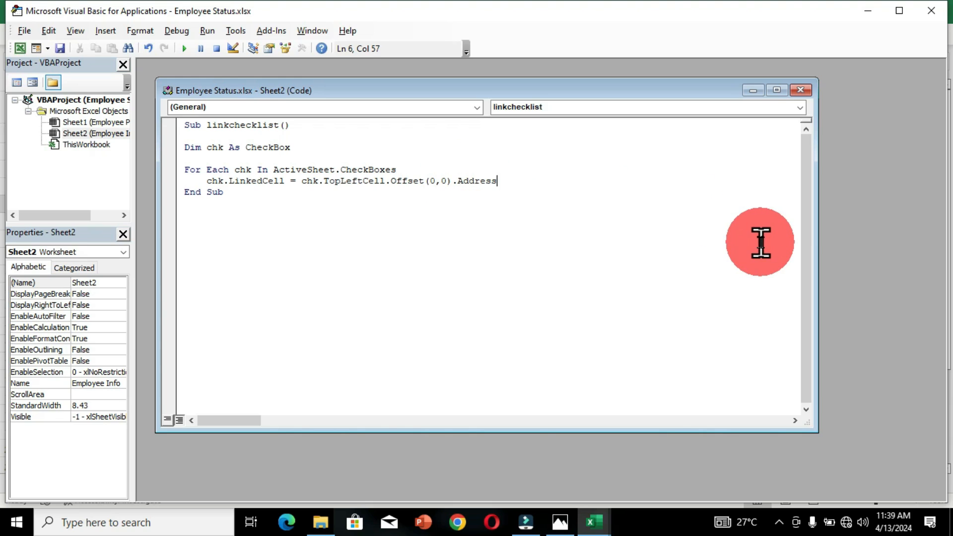
Close the For Each loop with a Next line, leaving a blank line above it.
key(Return)
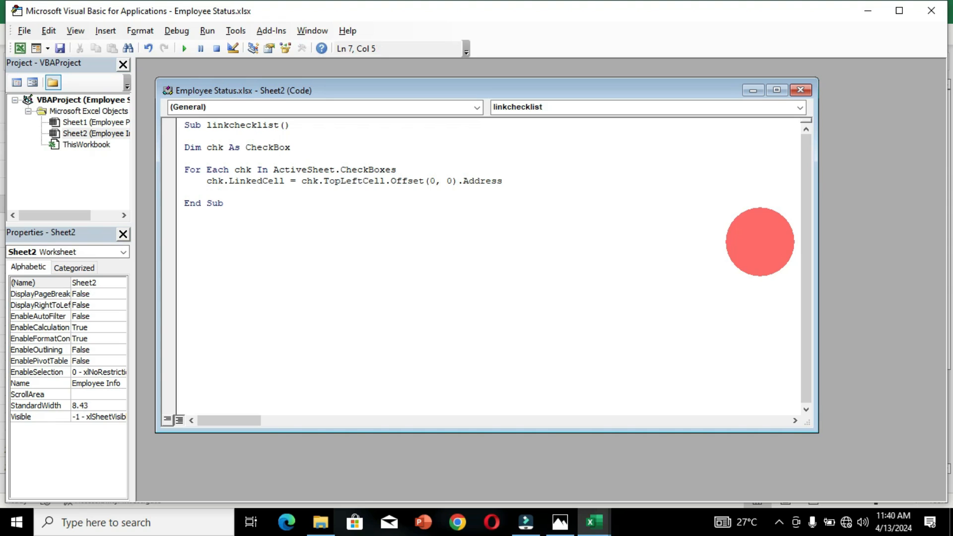
key(Return)
text(Next)
key(Return)
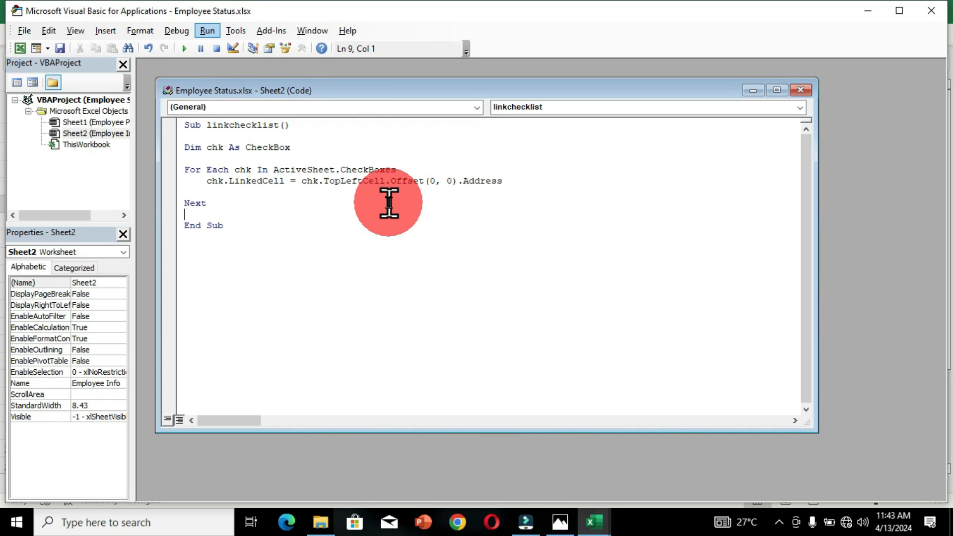
Return to the worksheet and test the links by ticking the Paid/Unpaid check boxes in rows 4, 12, 14 and 16.
click(800, 90)
key(alt+F11)
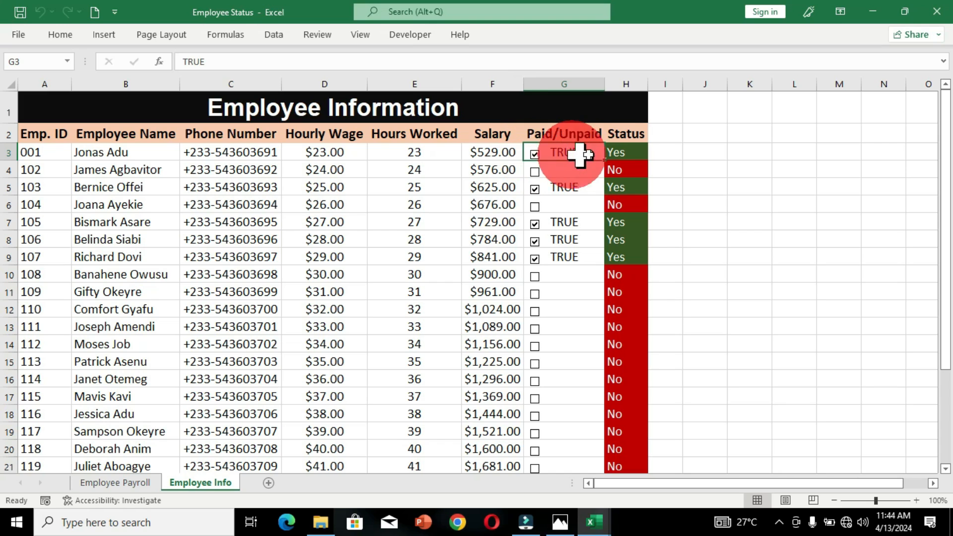
click(535, 172)
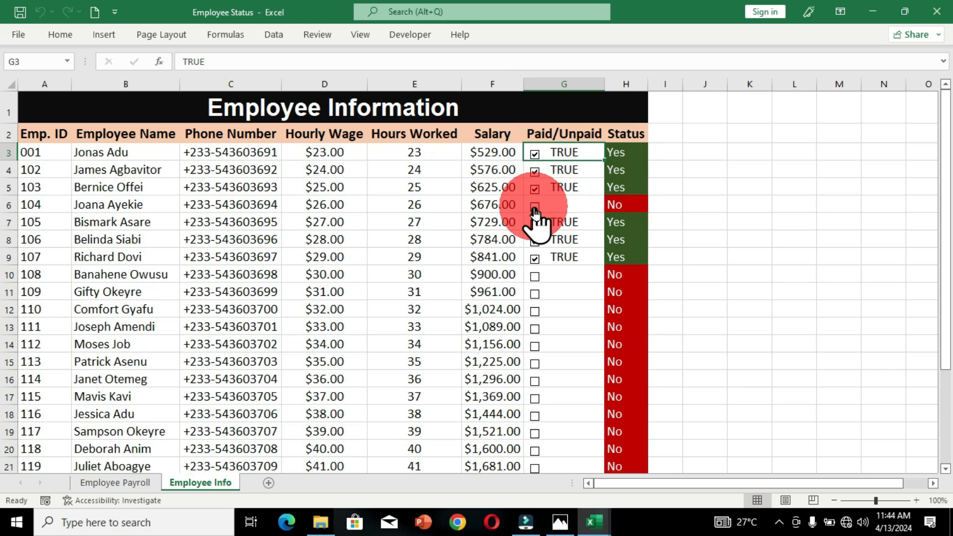
click(535, 173)
click(535, 172)
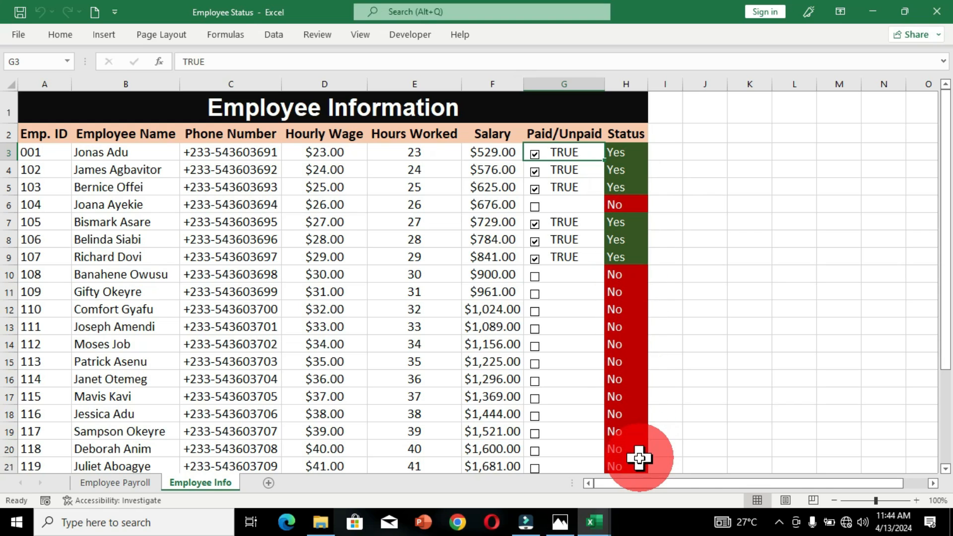
click(534, 312)
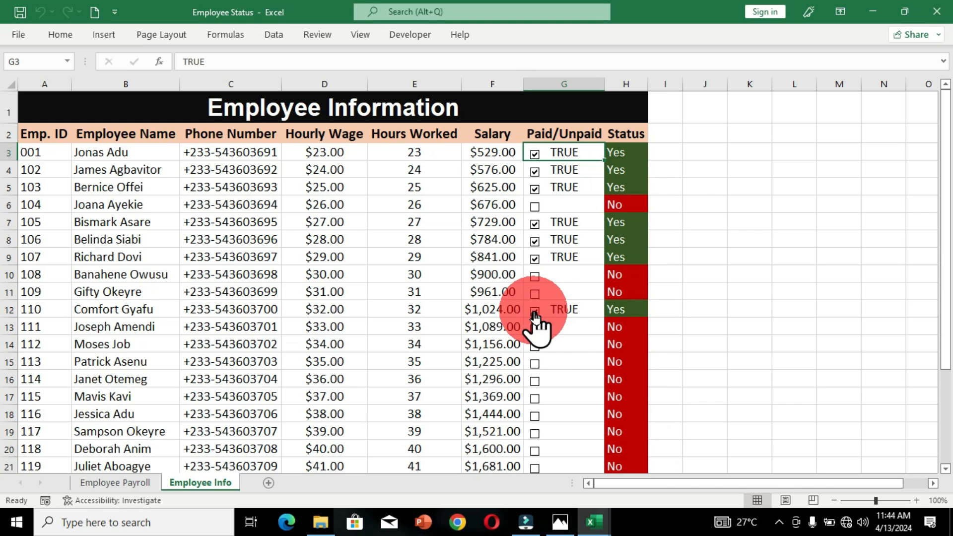
click(535, 346)
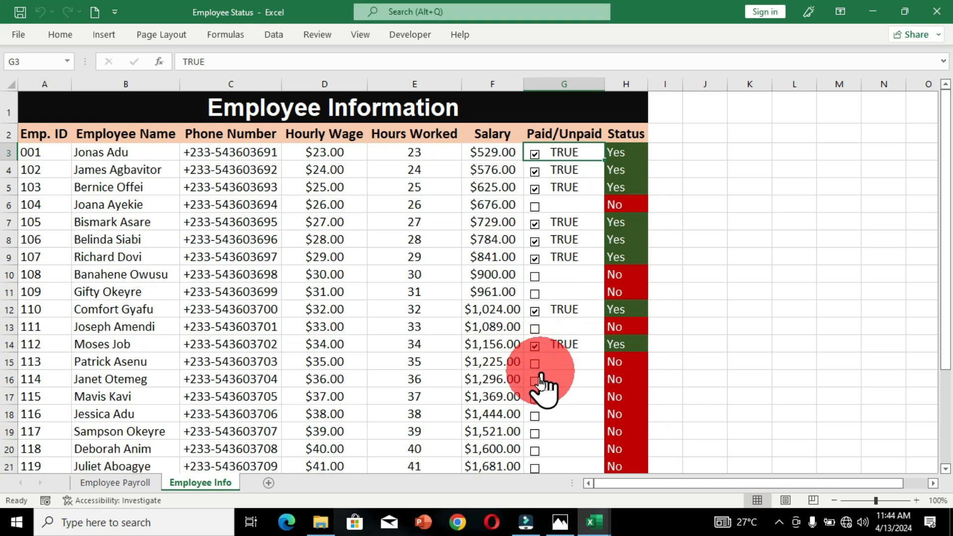
click(535, 381)
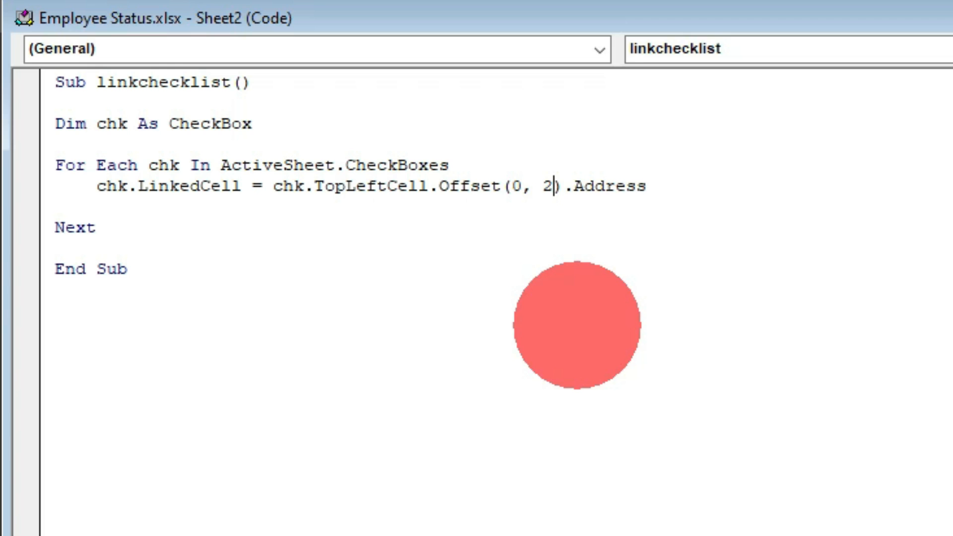
Run the macro with the column offset at 2, then clear the linked values in I3:I14 and I16 on the worksheet.
key(F5)
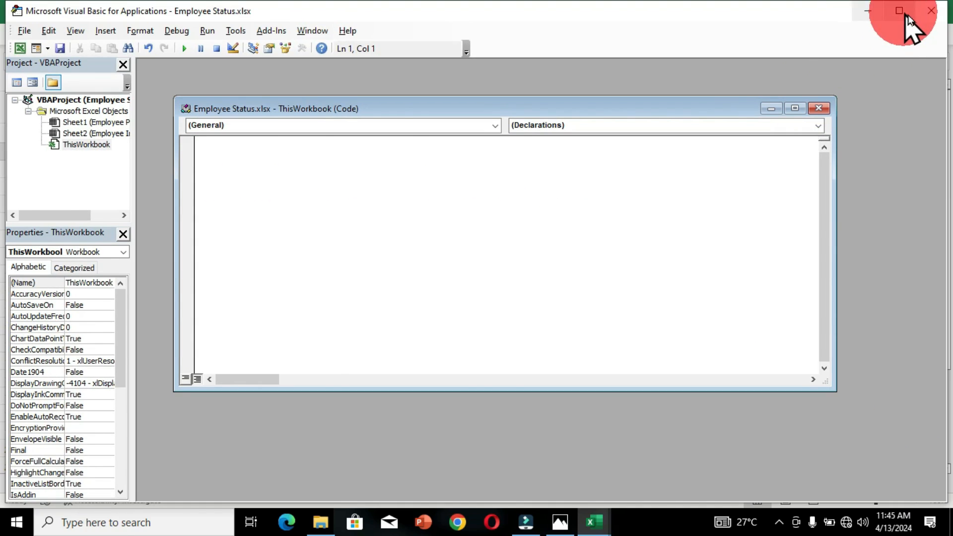
click(880, 12)
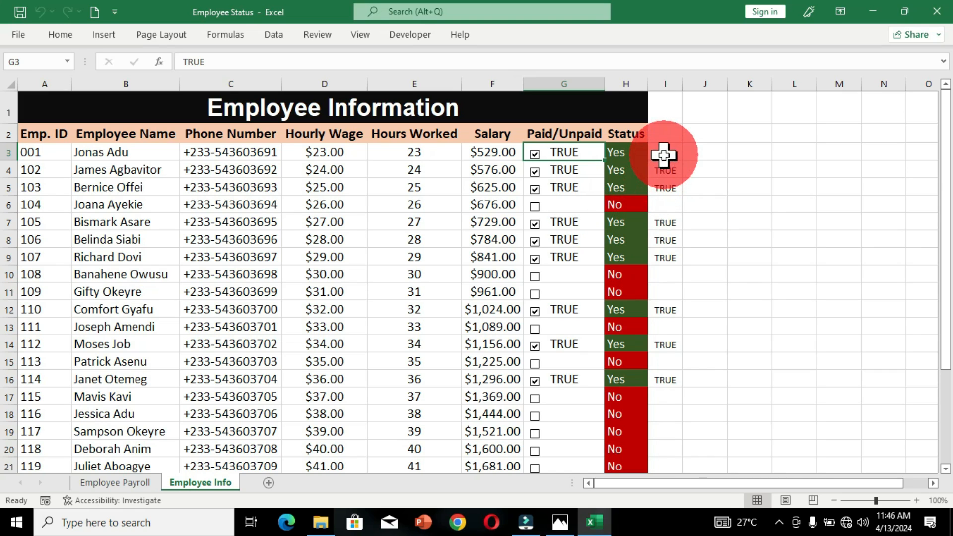
drag(665, 153, 672, 344)
key(Delete)
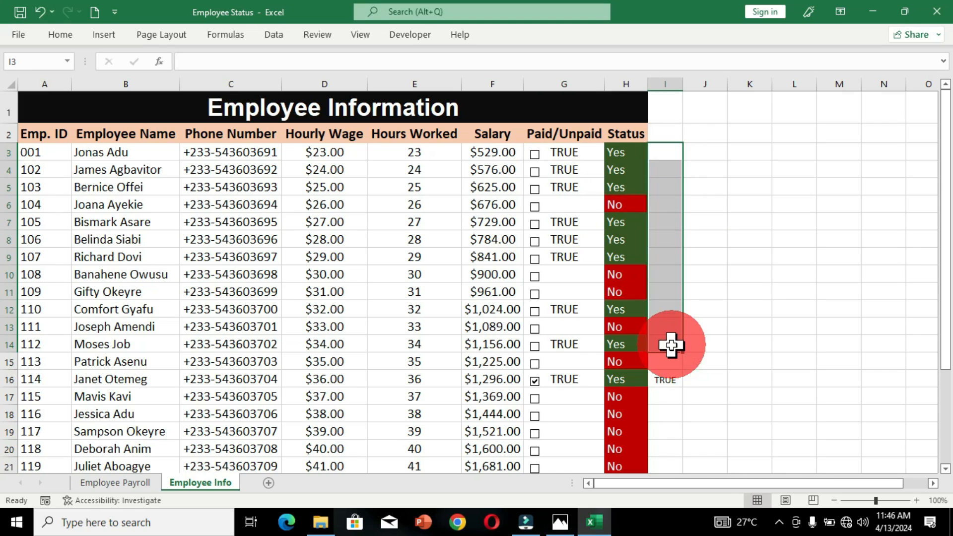
click(672, 387)
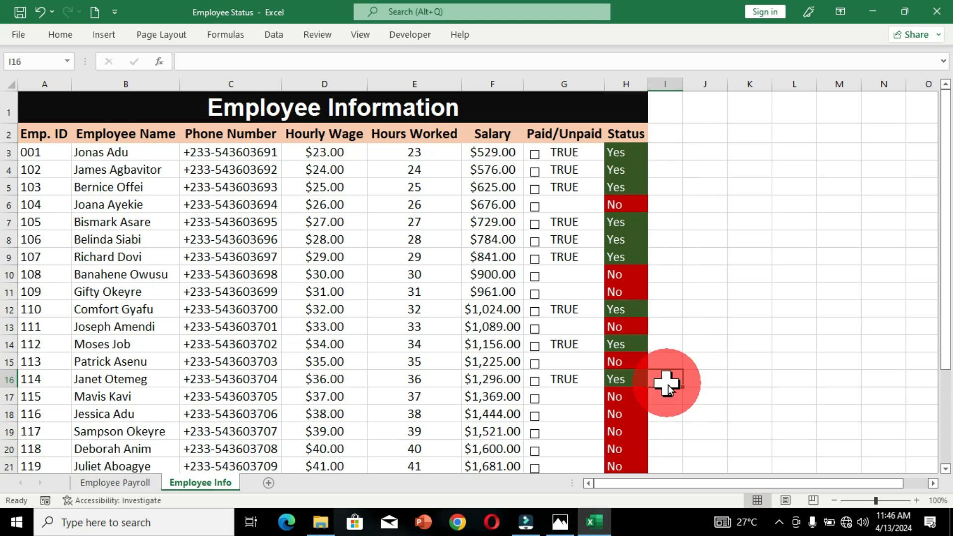
Set the column offset to 0 in the Sheet2 linkchecklist code and run the macro.
key(alt+F11)
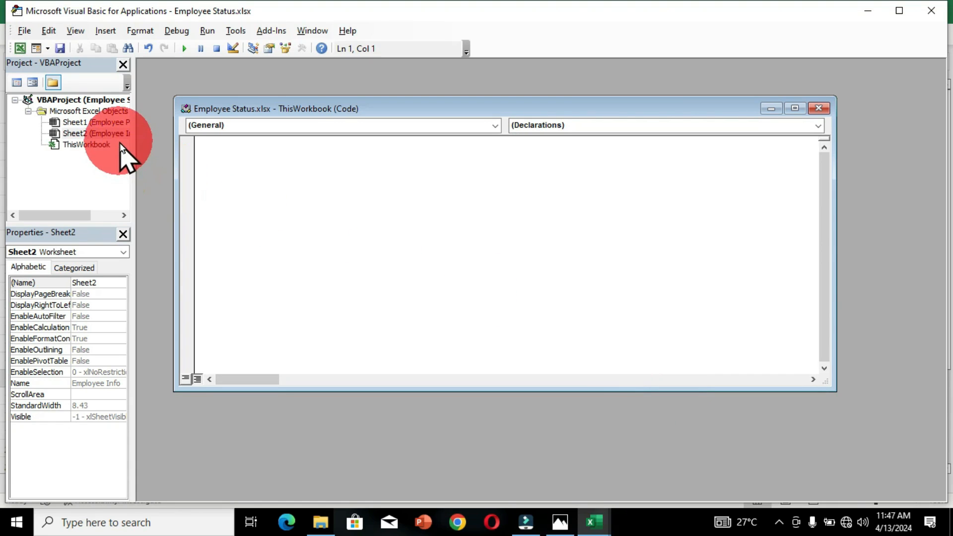
double_click(94, 133)
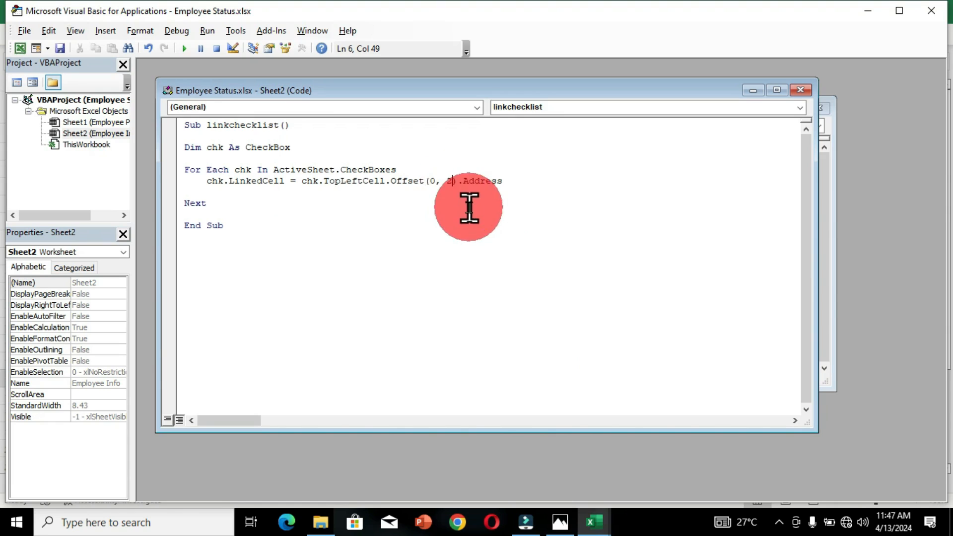
key(BackSpace)
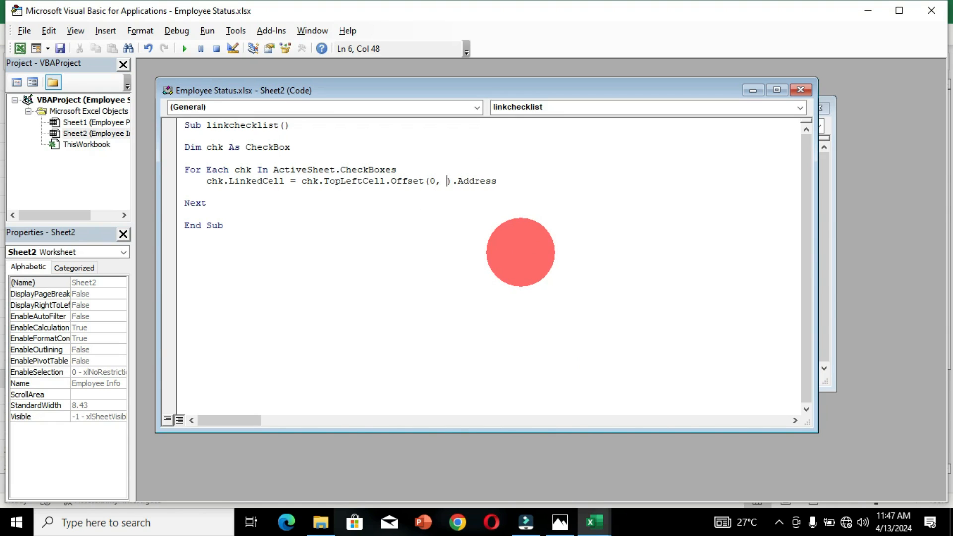
text(0)
key(F5)
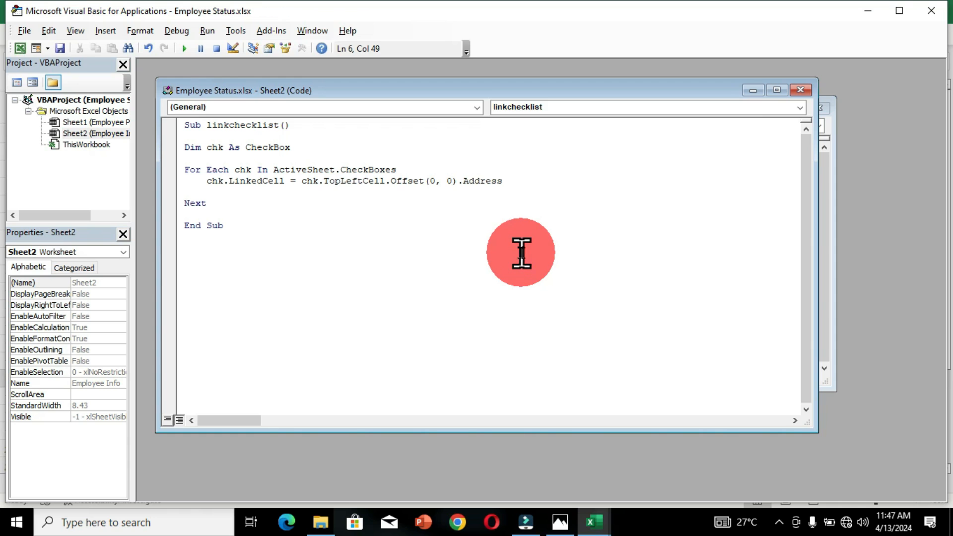
Close the VBA editor and tick the Paid/Unpaid check boxes in rows 3 and 7 of the worksheet.
click(800, 90)
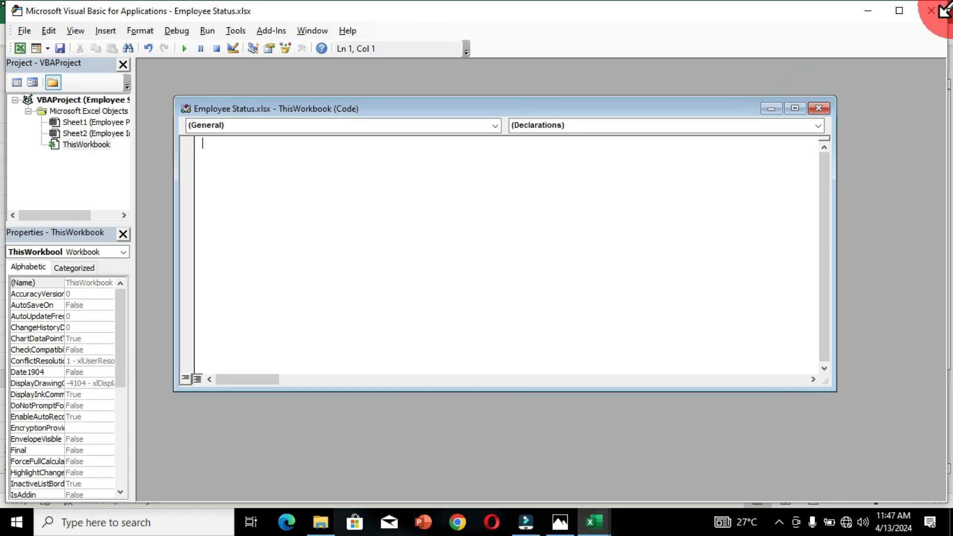
click(818, 109)
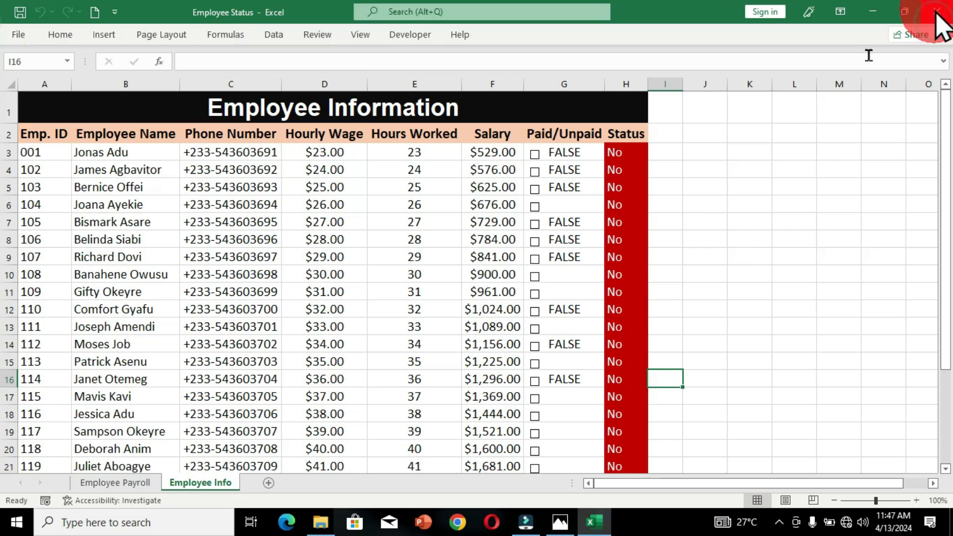
click(931, 10)
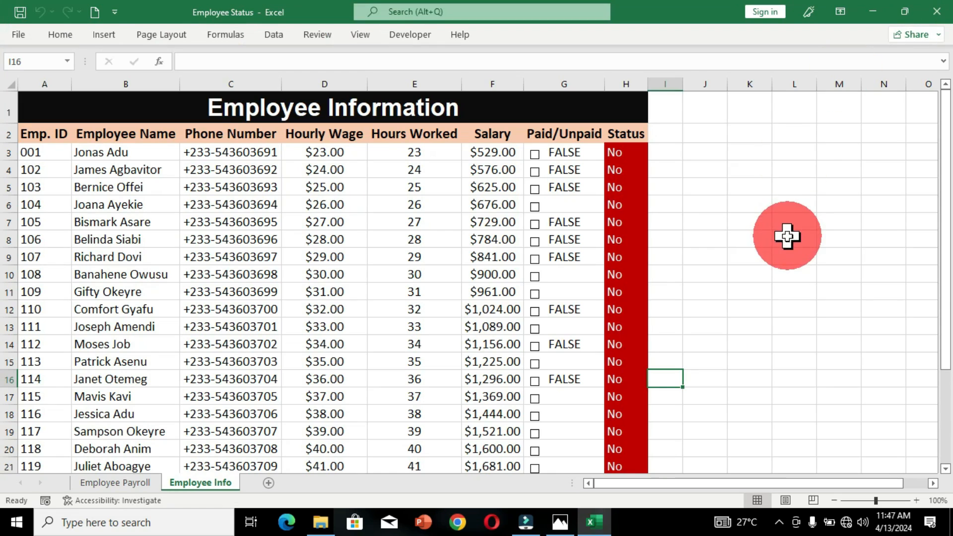
click(541, 155)
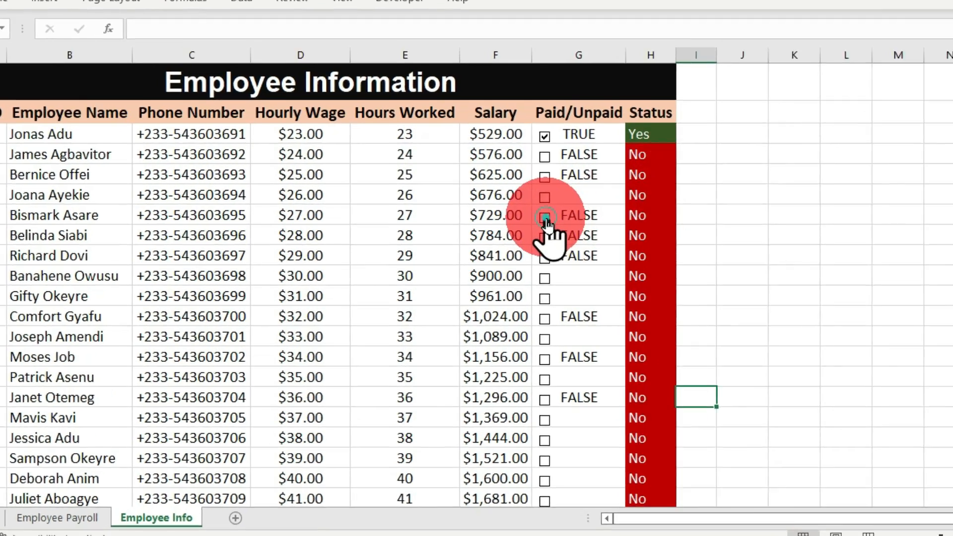
click(535, 225)
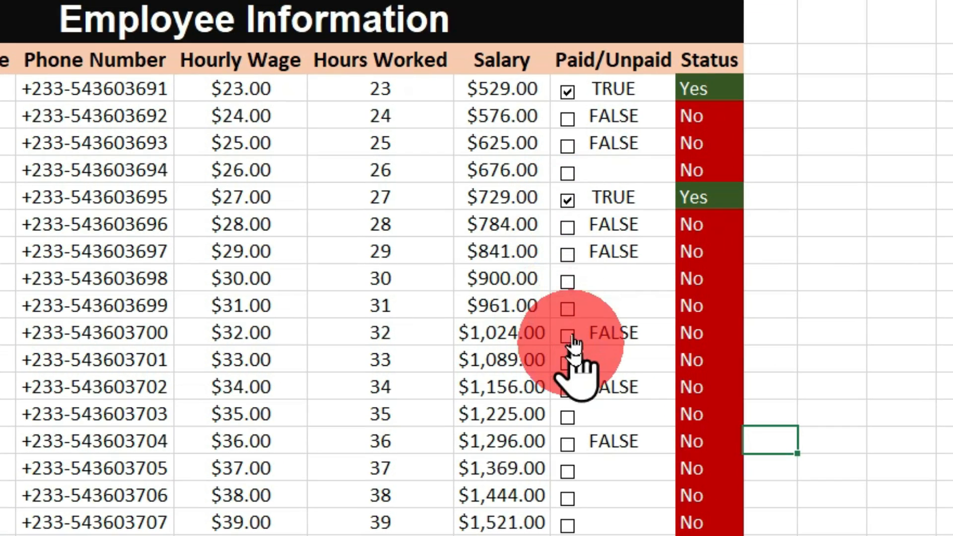
Tick the Paid/Unpaid check boxes in rows 11, 4 and 18 of the Employee Info sheet.
click(569, 312)
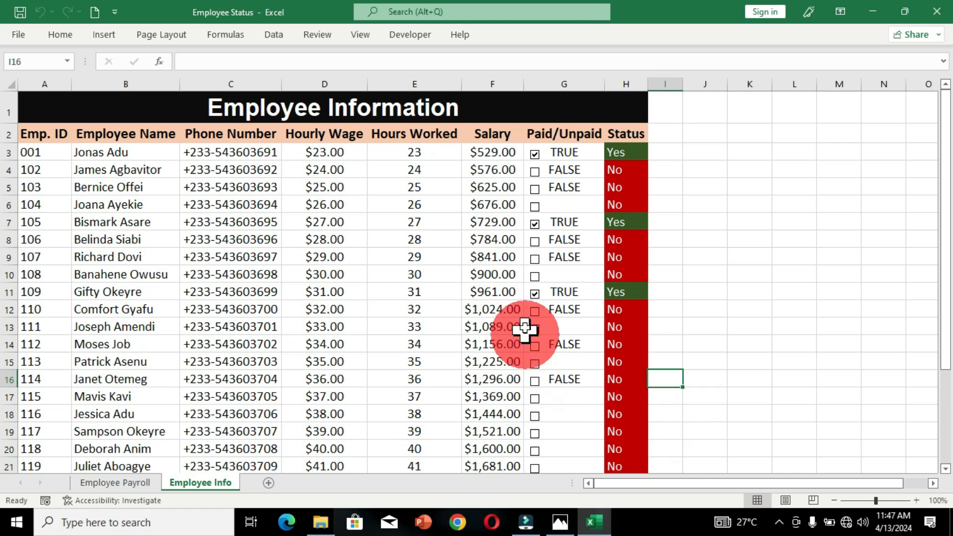
click(534, 172)
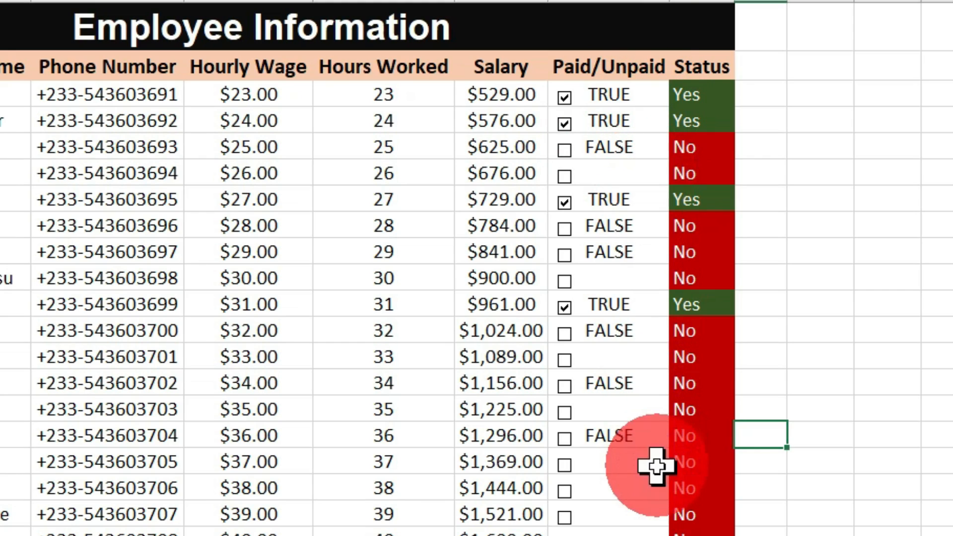
click(564, 490)
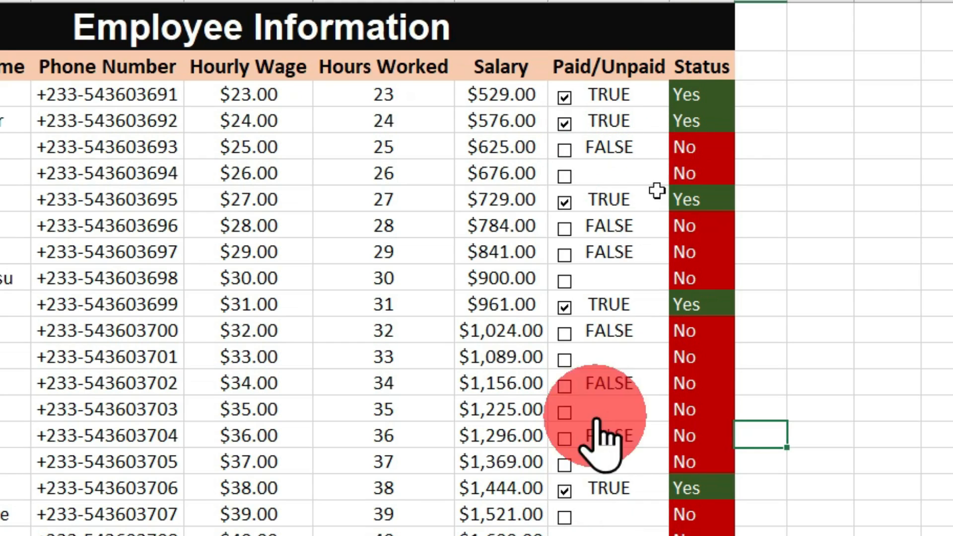
Set the font color of the linked TRUE/FALSE values in G3:G22 to white to hide them behind the check boxes.
click(650, 96)
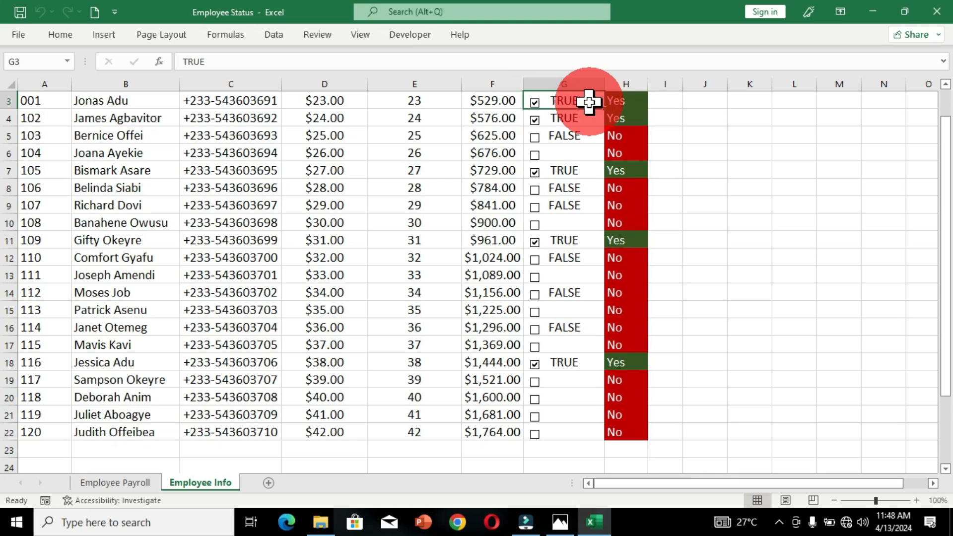
key(shift+Down)
key(shift+Down)
key(shift+Down)
key(shift+Down)
key(shift+Down)
key(shift+Down)
key(shift+Down)
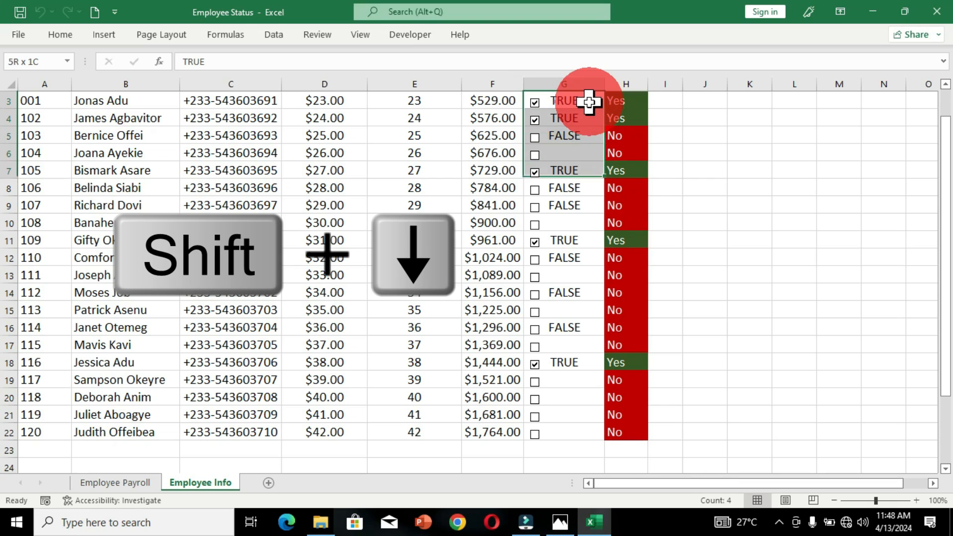
key(shift+Down)
key(shift+Down)
key(shift+Down)
key(shift+Down)
key(shift+Down)
key(shift+Down)
key(shift+Down)
key(shift+Down)
key(shift+Down)
key(shift+Down)
key(shift+Down)
key(shift+Down)
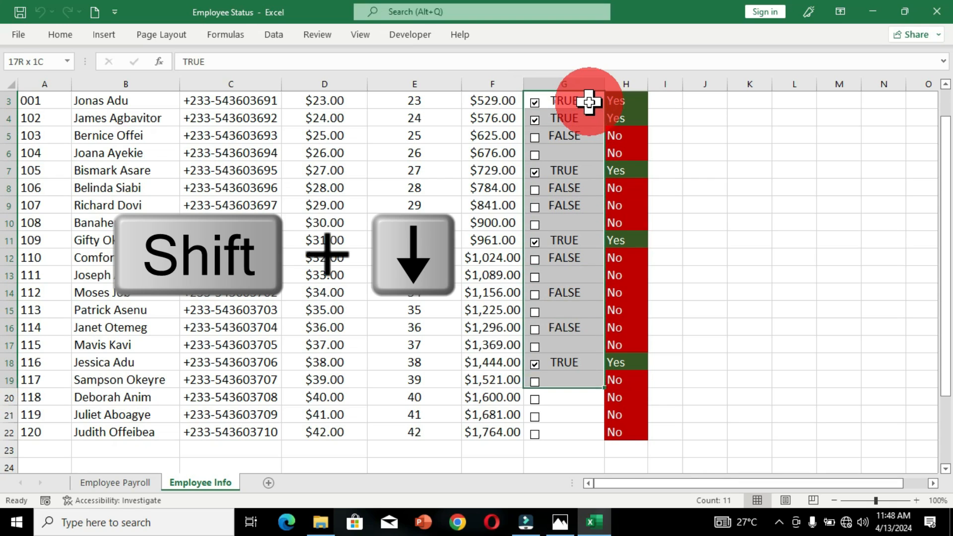
key(shift+Down)
key(shift+Up)
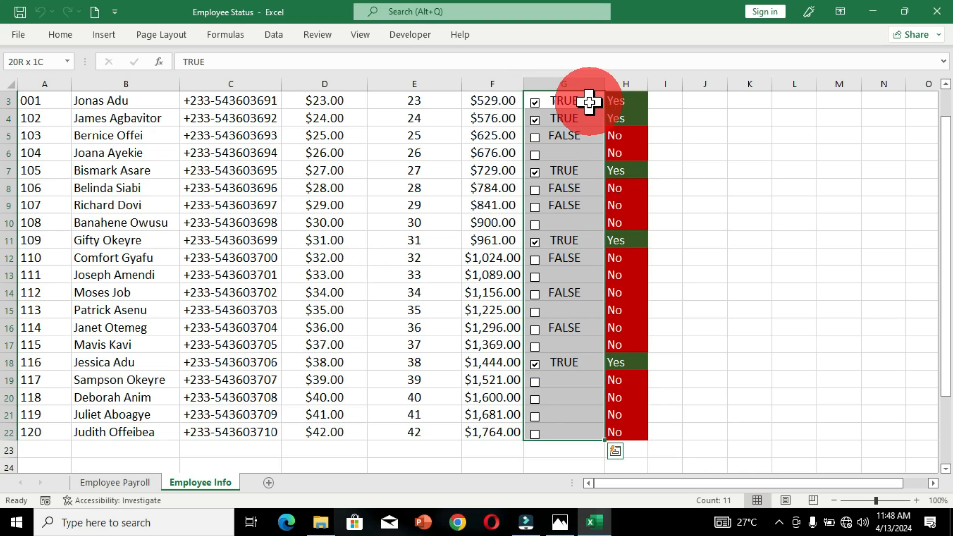
click(48, 43)
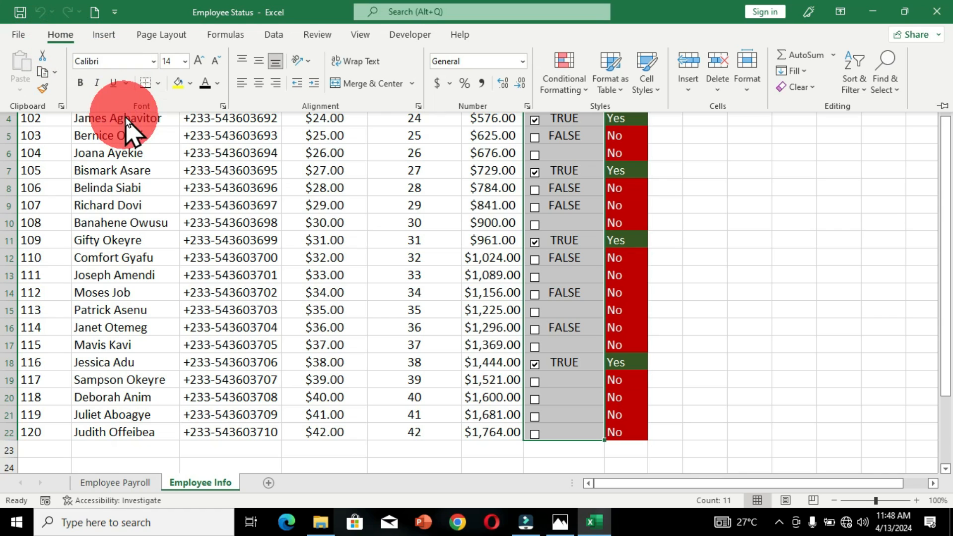
click(217, 84)
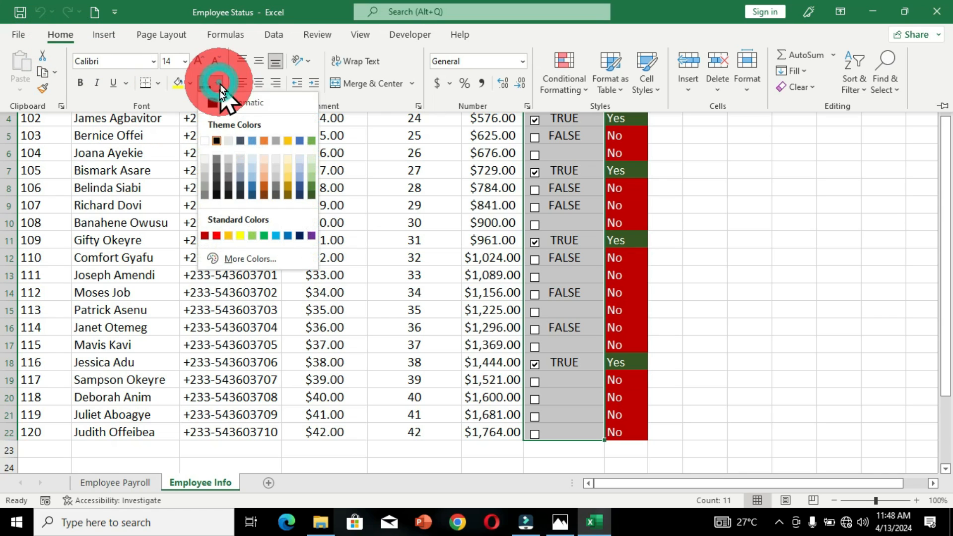
click(209, 141)
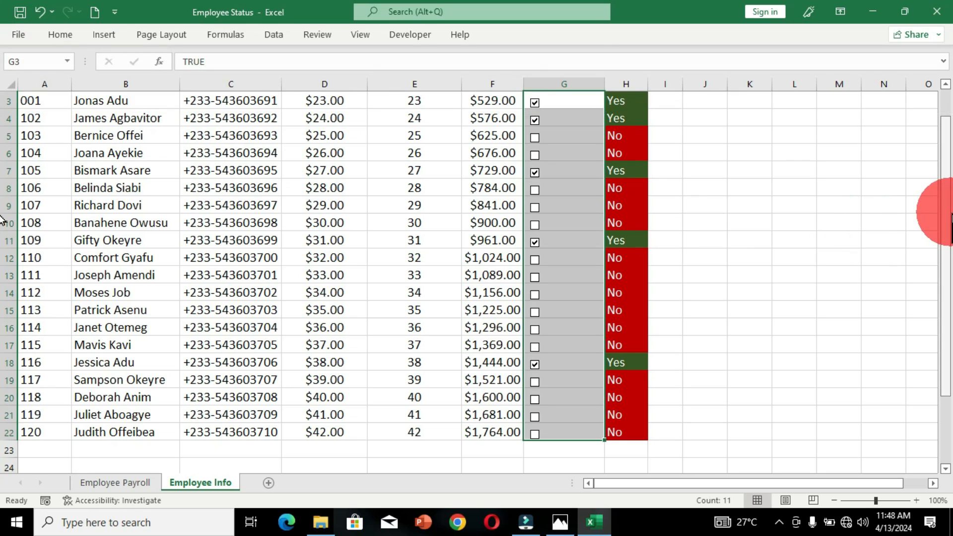
Test the Status column by ticking the Paid/Unpaid check boxes in rows 5, 8, 12 and 16.
drag(945, 213, 948, 191)
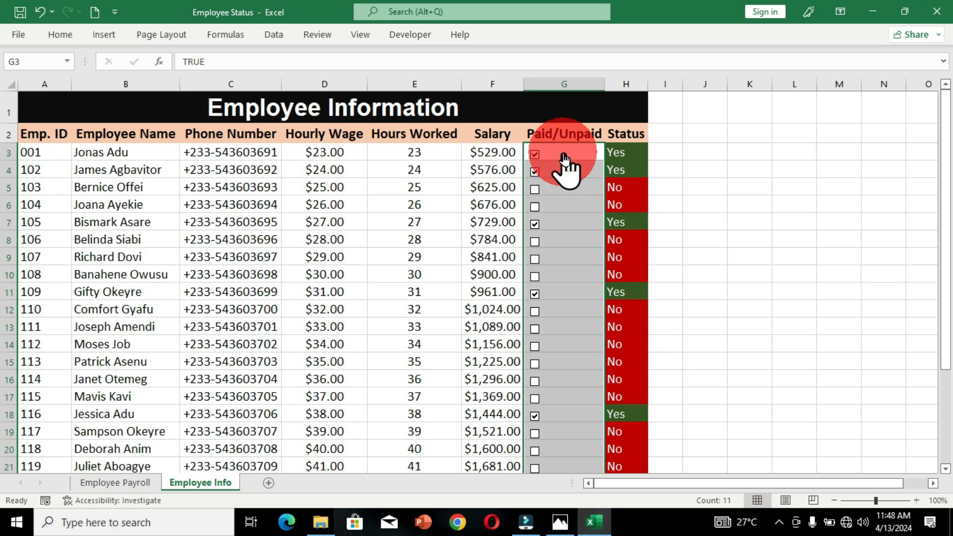
click(535, 191)
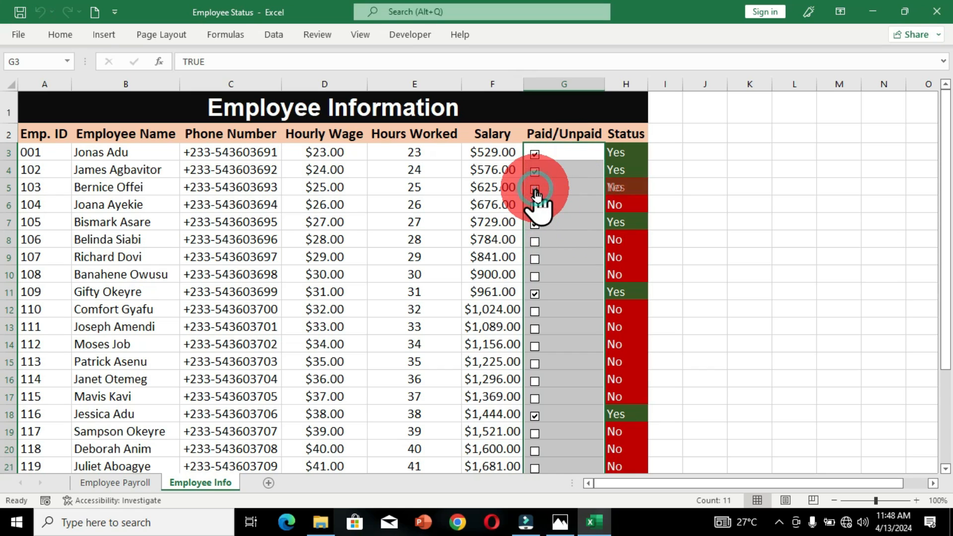
click(536, 243)
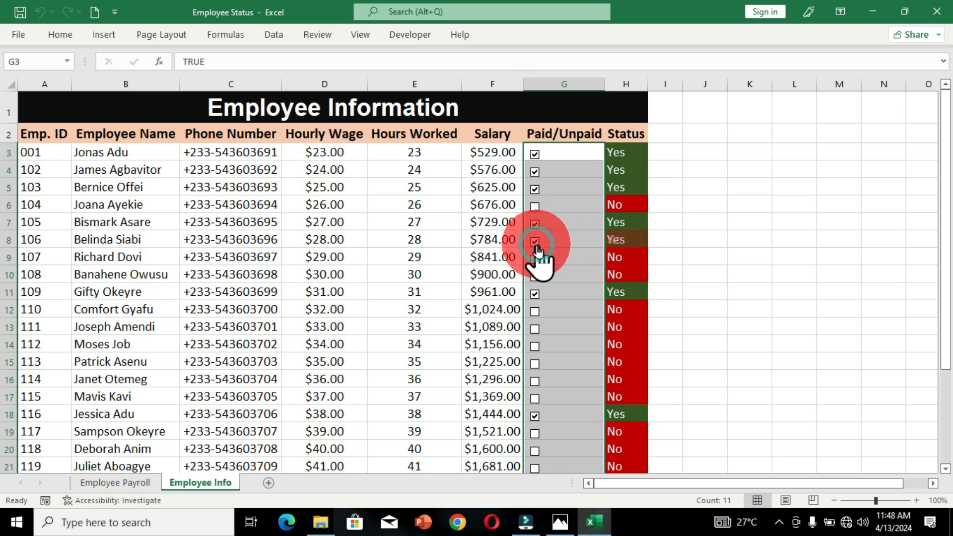
click(535, 316)
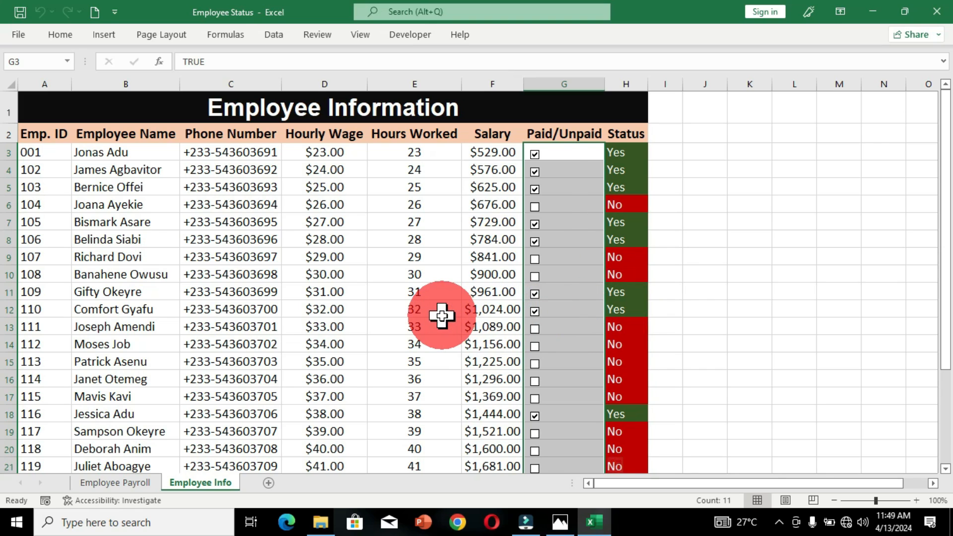
click(533, 381)
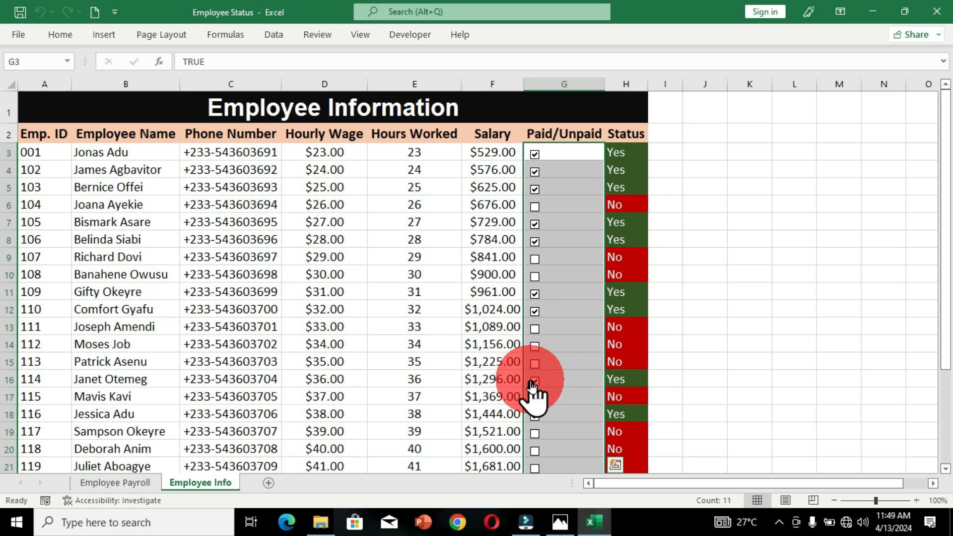